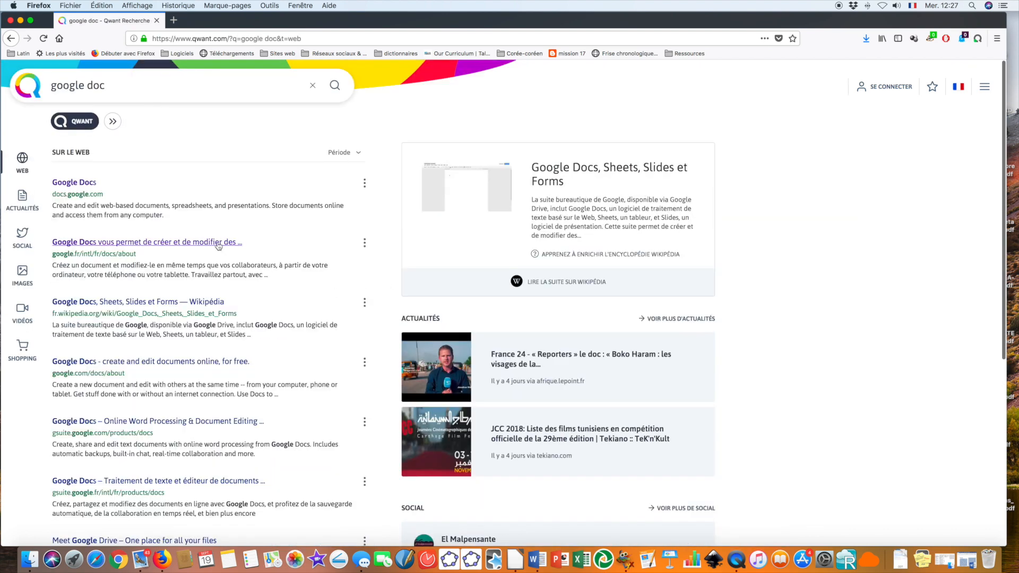
# Open Google Docs from the French Google Docs search result and create a blank document.
pyautogui.click(220, 242)
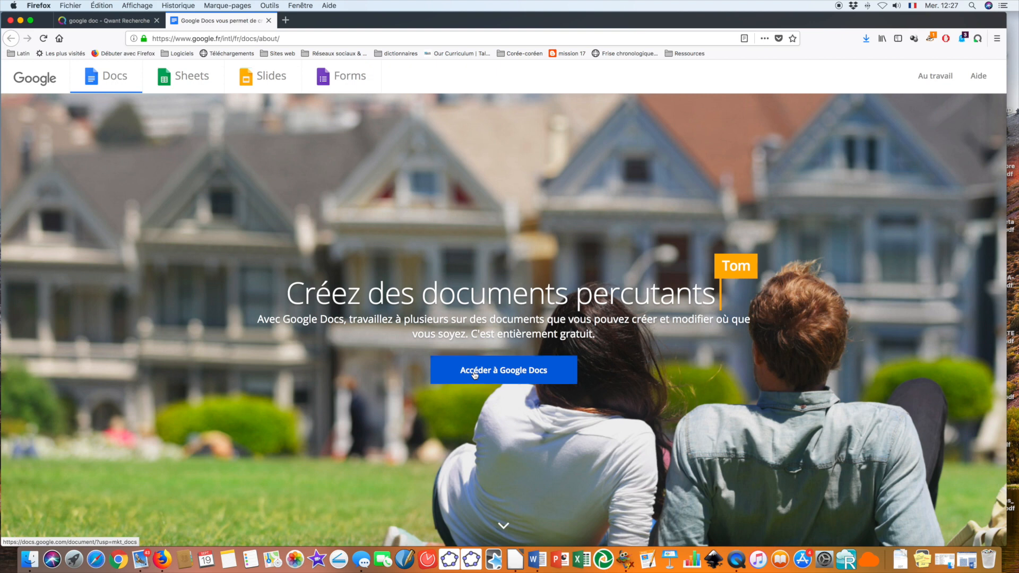
pyautogui.click(475, 372)
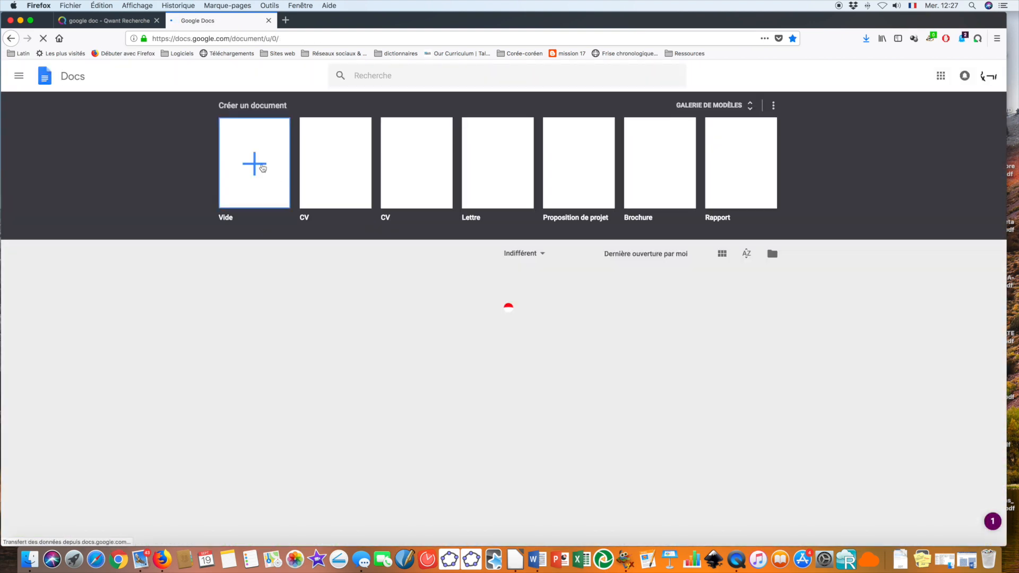
pyautogui.click(259, 168)
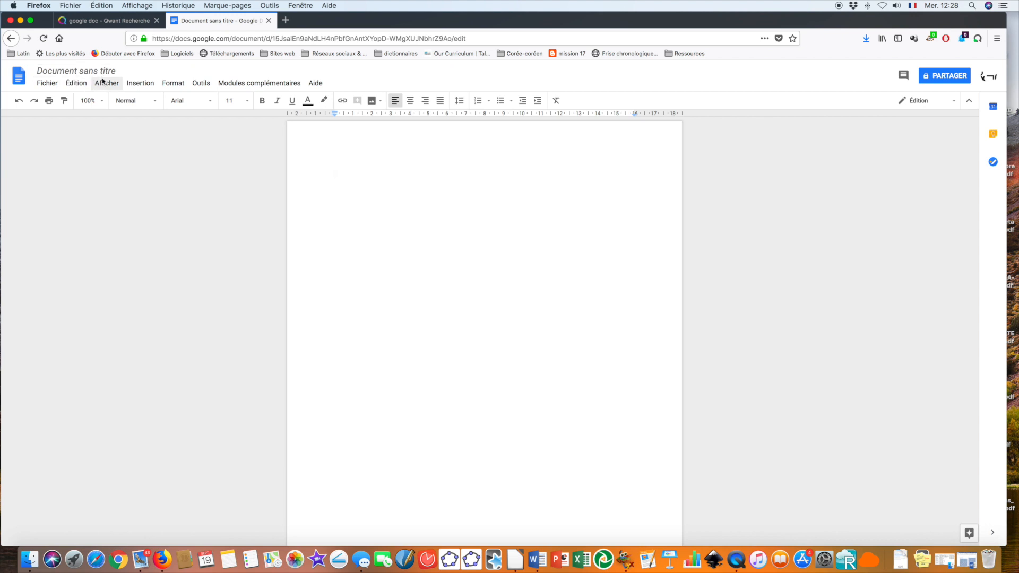
# Rename the untitled document as "Devoir n°1".
pyautogui.click(88, 70)
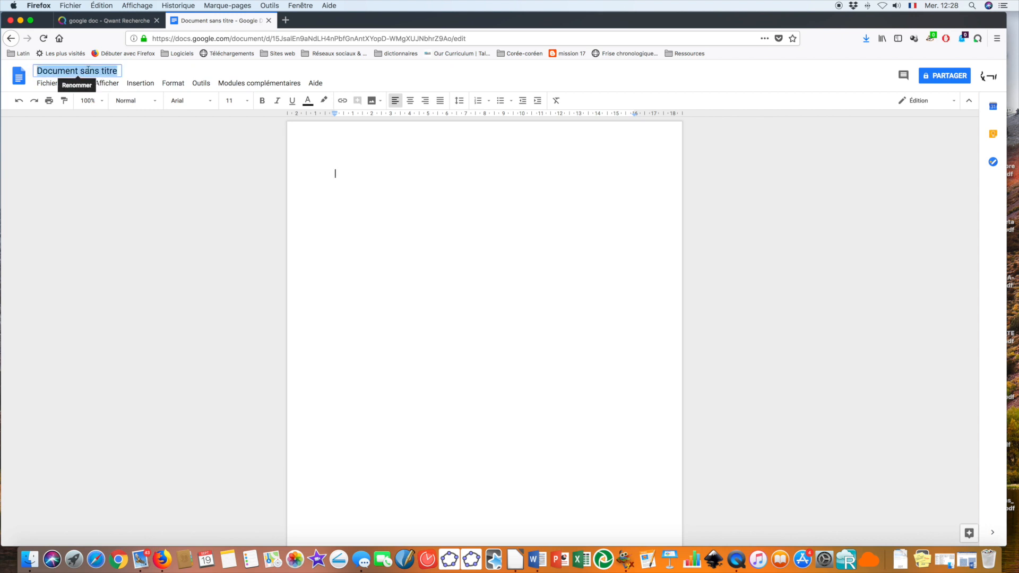
pyautogui.write('Devoir n')
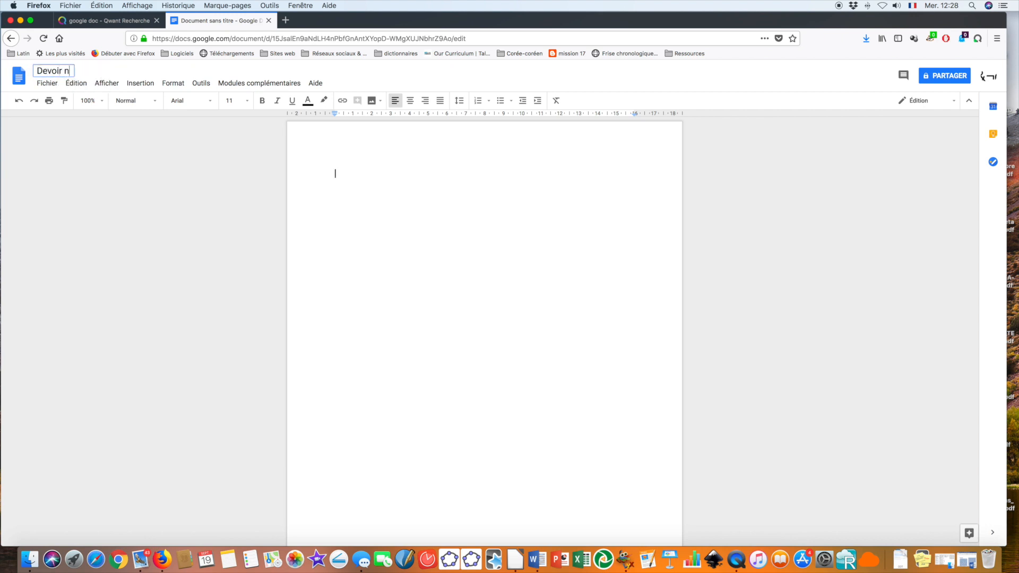
pyautogui.write('°1')
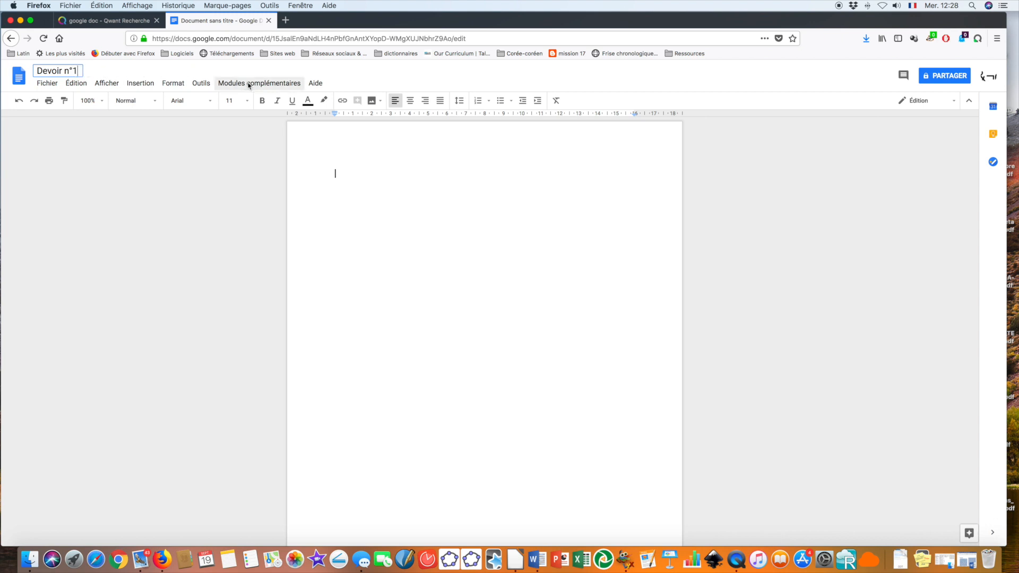
pyautogui.press('Return')
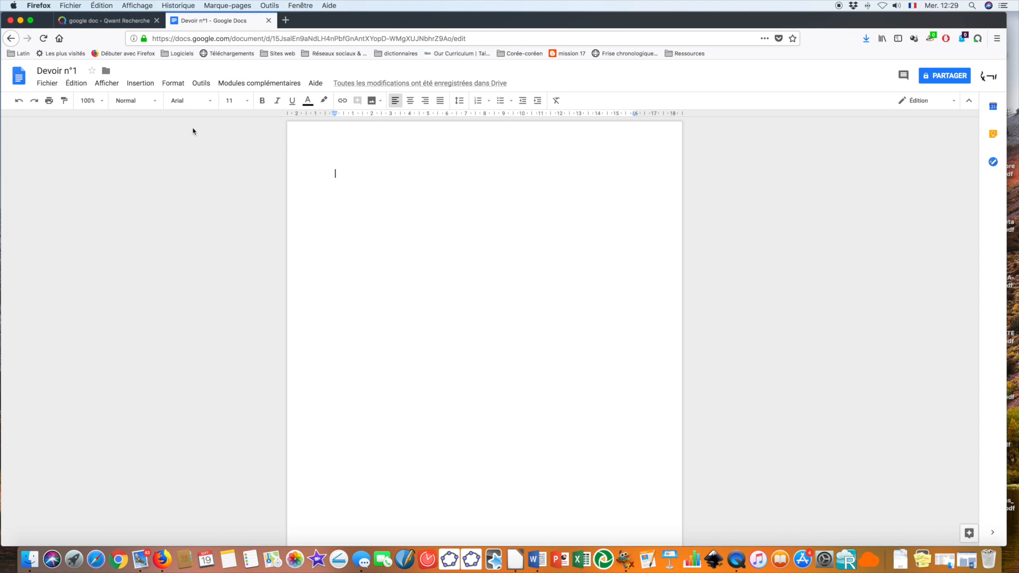
# Request a PDF download of the document and cancel saving the file.
pyautogui.click(48, 84)
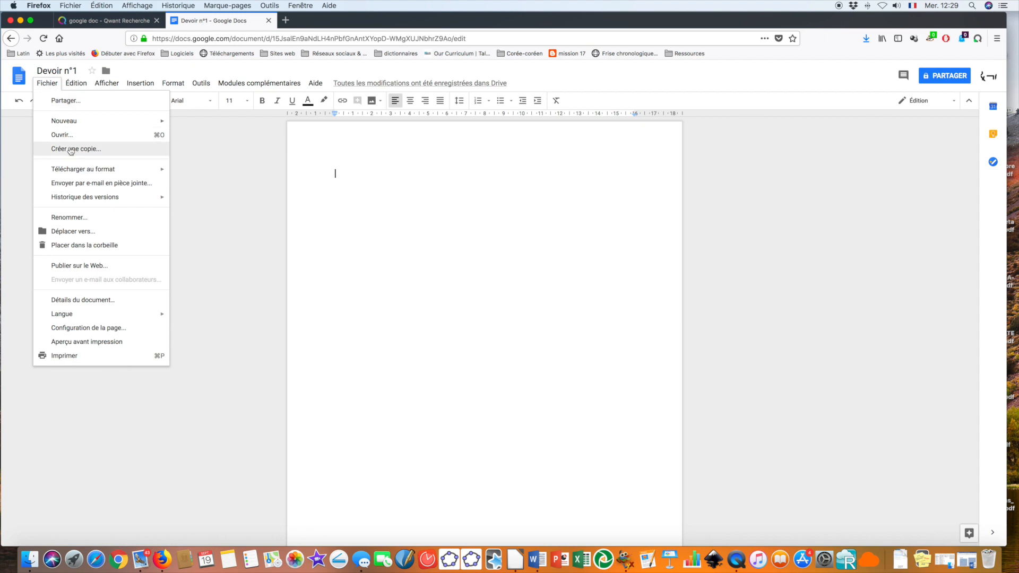
pyautogui.moveTo(83, 167)
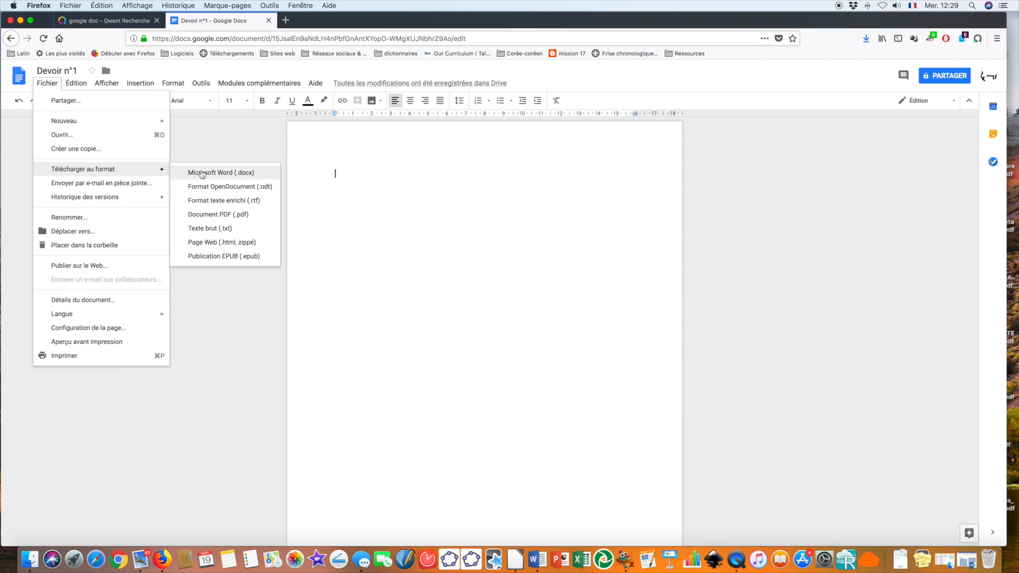
pyautogui.click(200, 214)
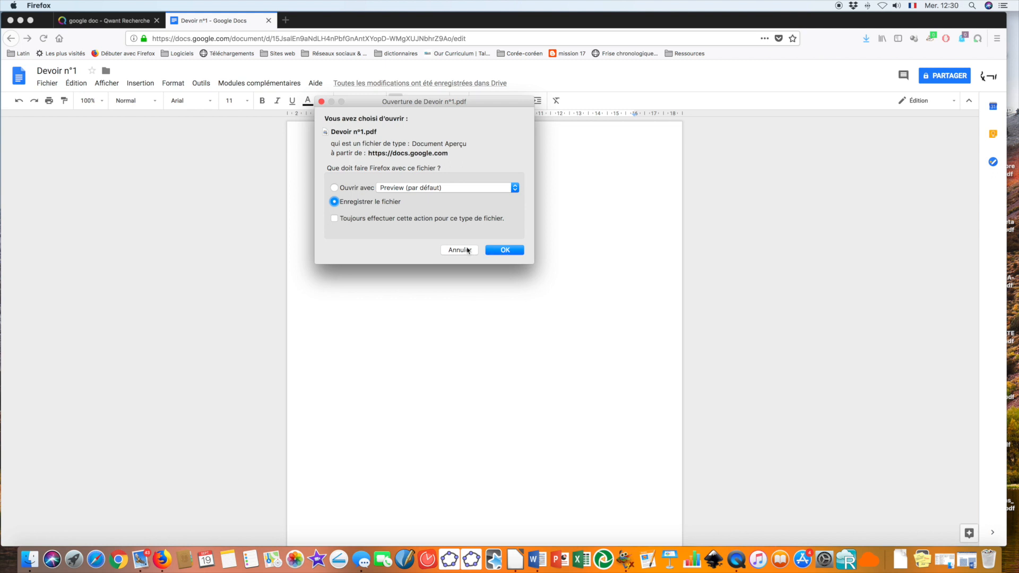
pyautogui.click(468, 251)
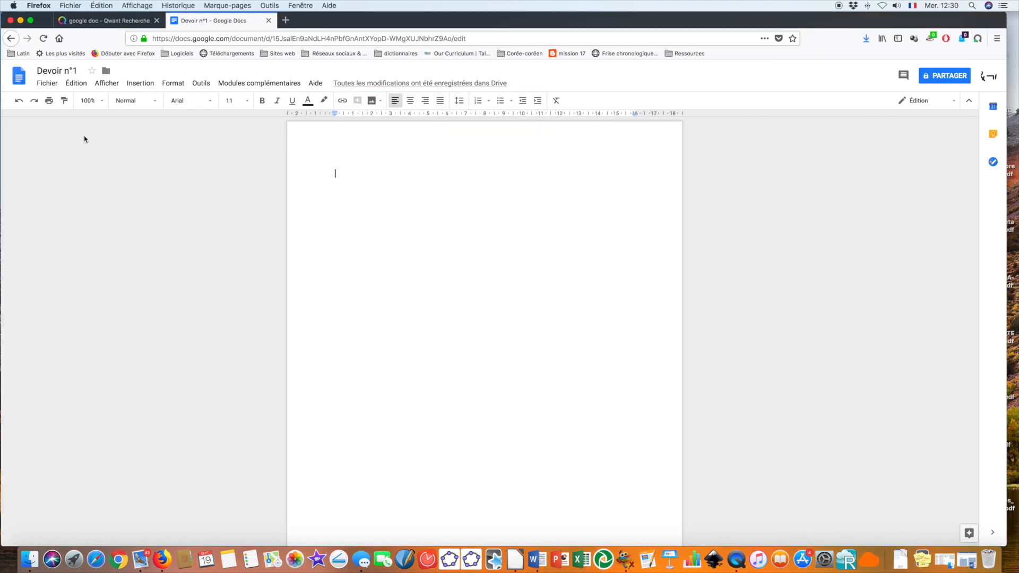
# View the attachment formats offered for e-mailing the document, and close the form without sending.
pyautogui.click(46, 85)
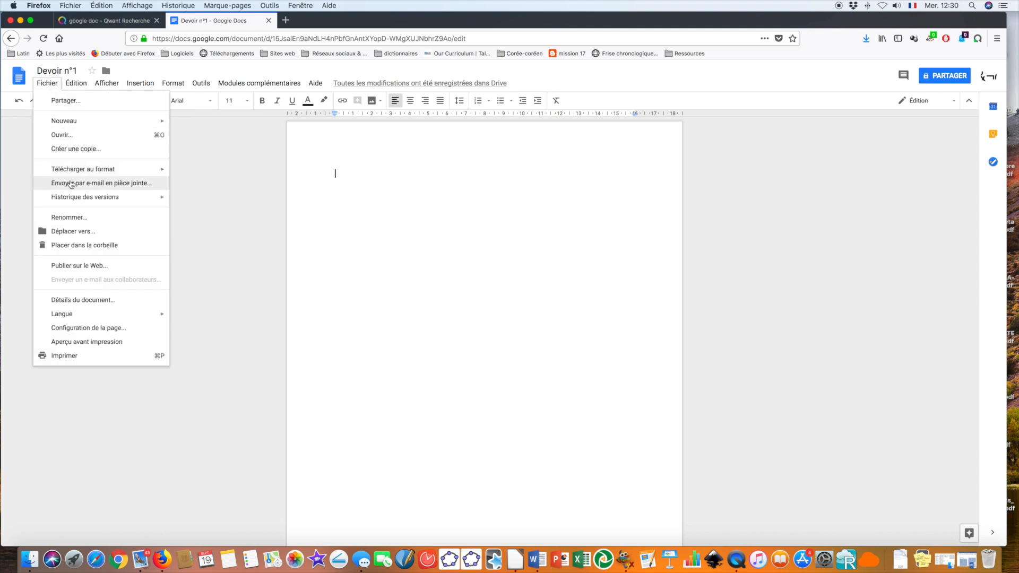
pyautogui.click(71, 183)
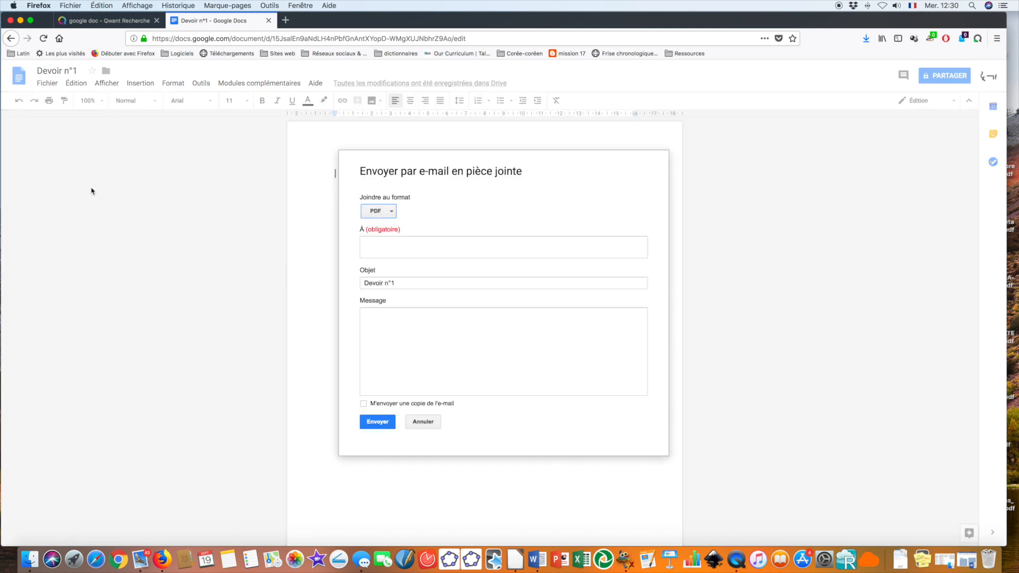
pyautogui.click(391, 212)
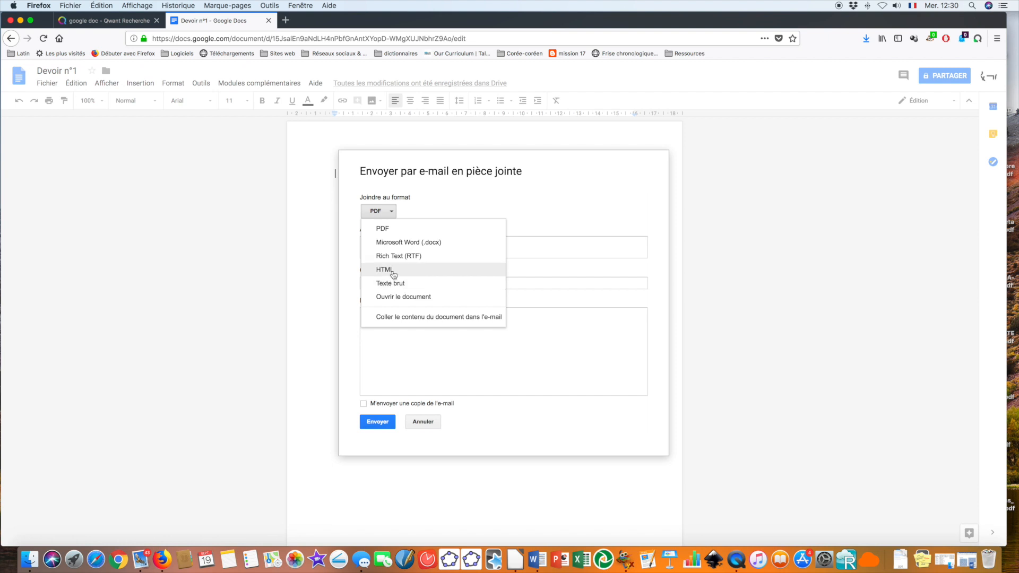
pyautogui.click(431, 204)
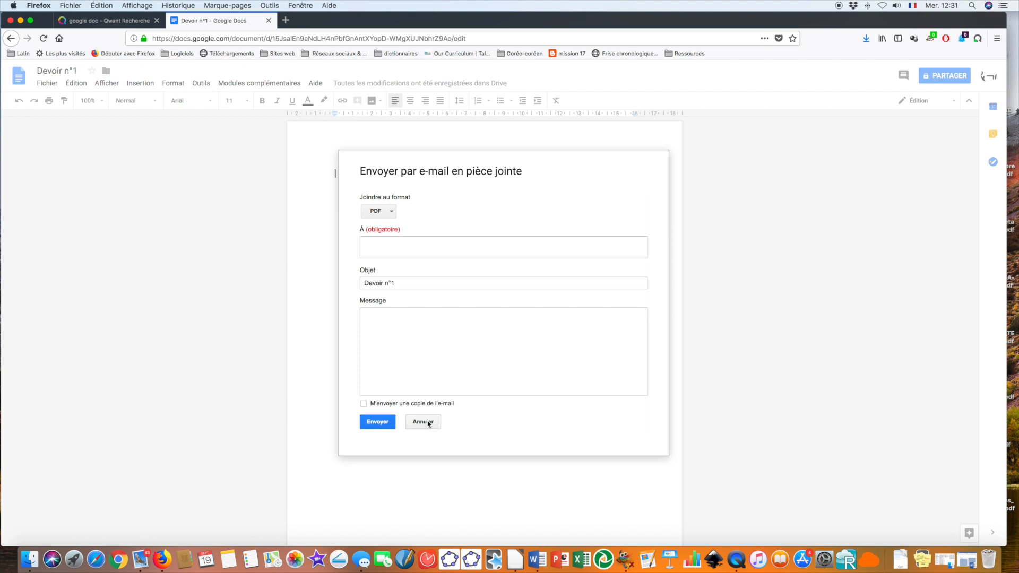
pyautogui.click(423, 422)
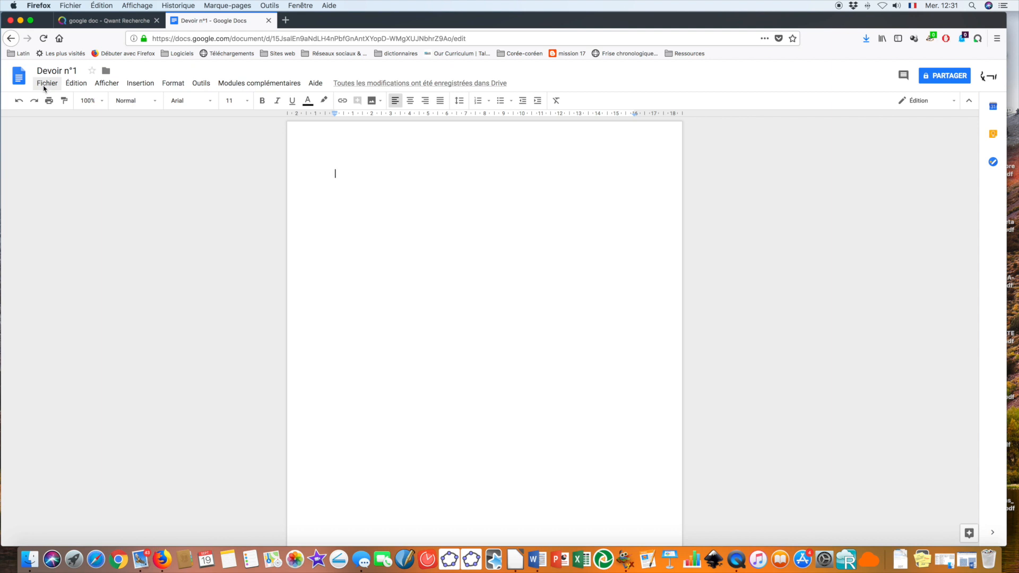
pyautogui.click(46, 85)
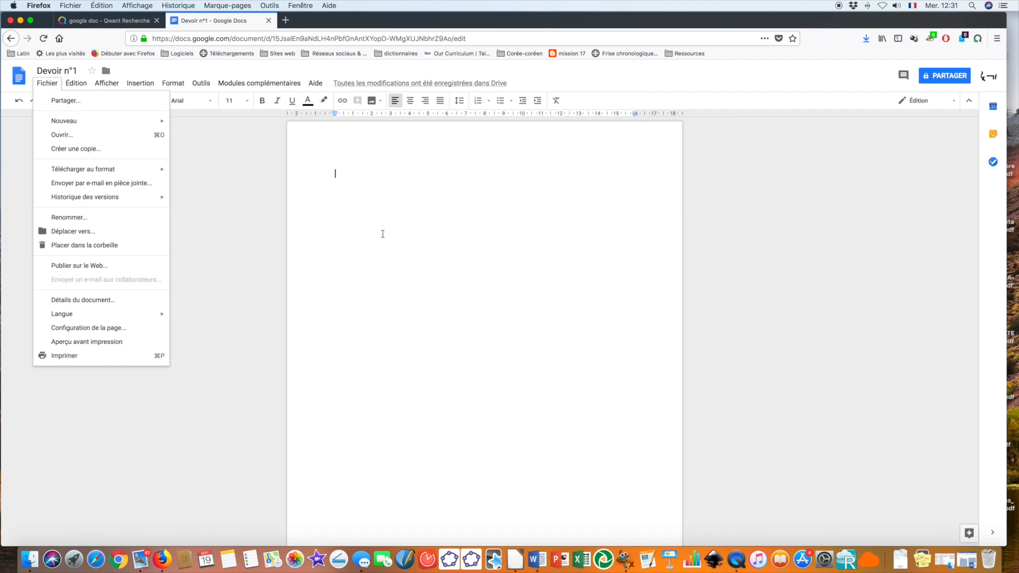
pyautogui.click(382, 234)
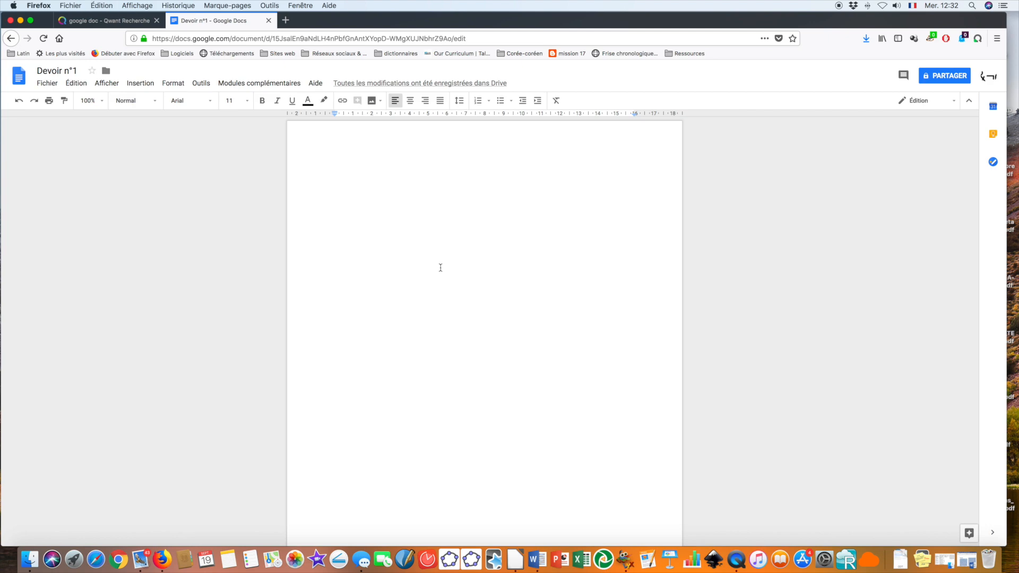
# Paste the copied article text into the blank document.
pyautogui.press('super+v')
pyautogui.scroll(20, 441, 267)
pyautogui.scroll(5, 440, 267)
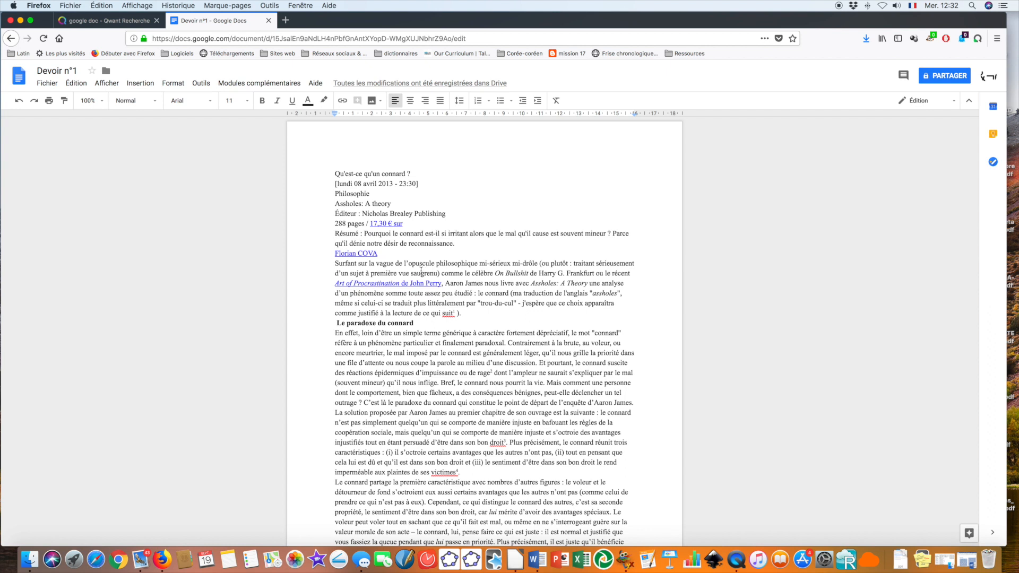
pyautogui.scroll(-3, 421, 272)
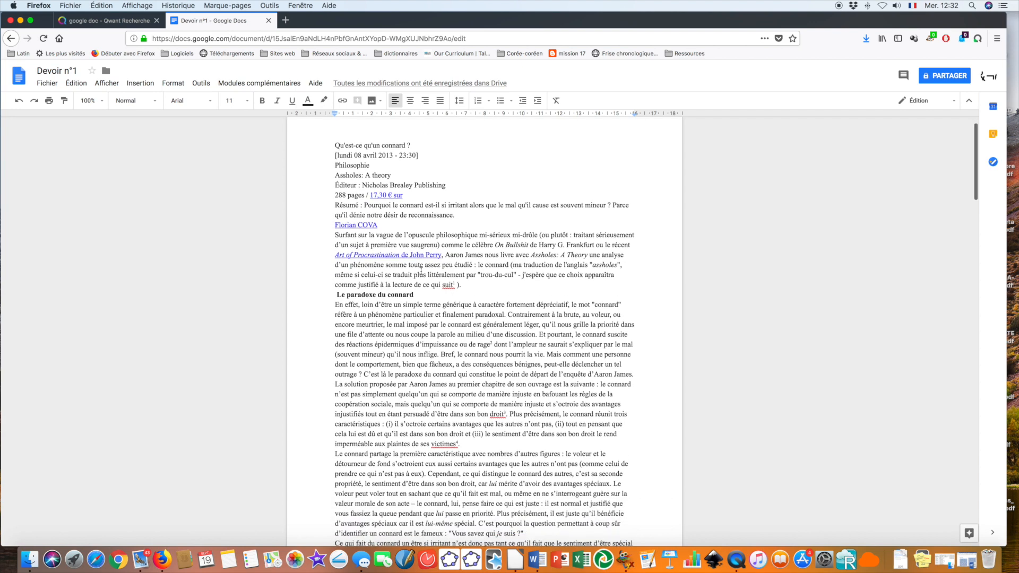
pyautogui.scroll(3, 421, 271)
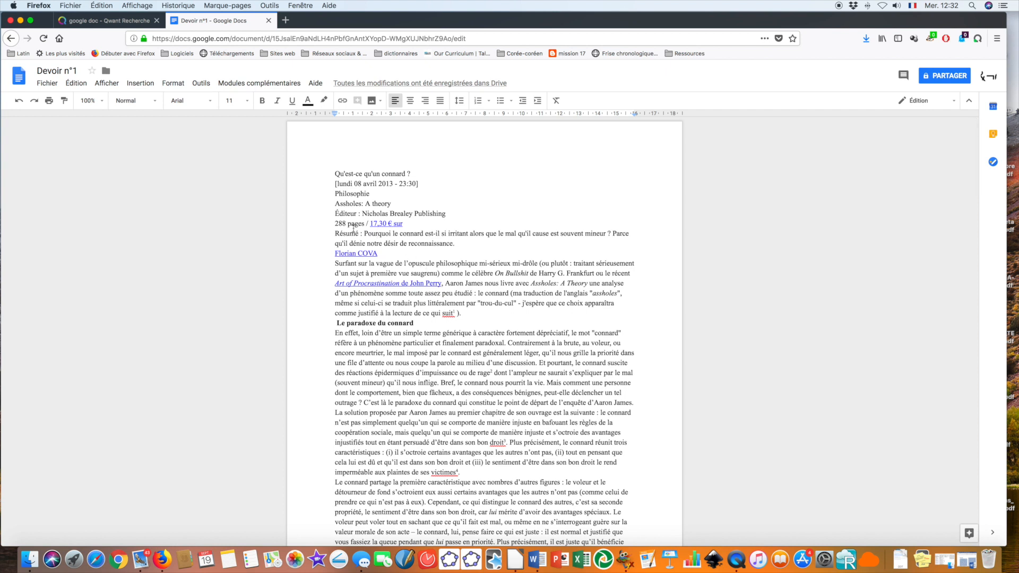
# Format the article's title line "Qu'est-ce qu'un connard ?" as 14 pt italic, underlined red text.
pyautogui.moveTo(333, 173); pyautogui.dragTo(412, 173)
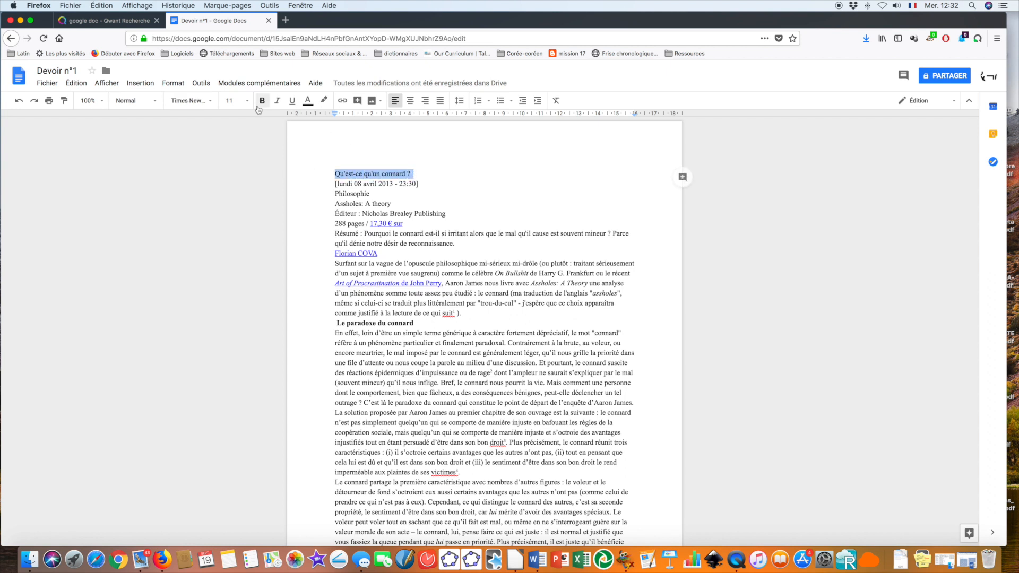
pyautogui.click(236, 100)
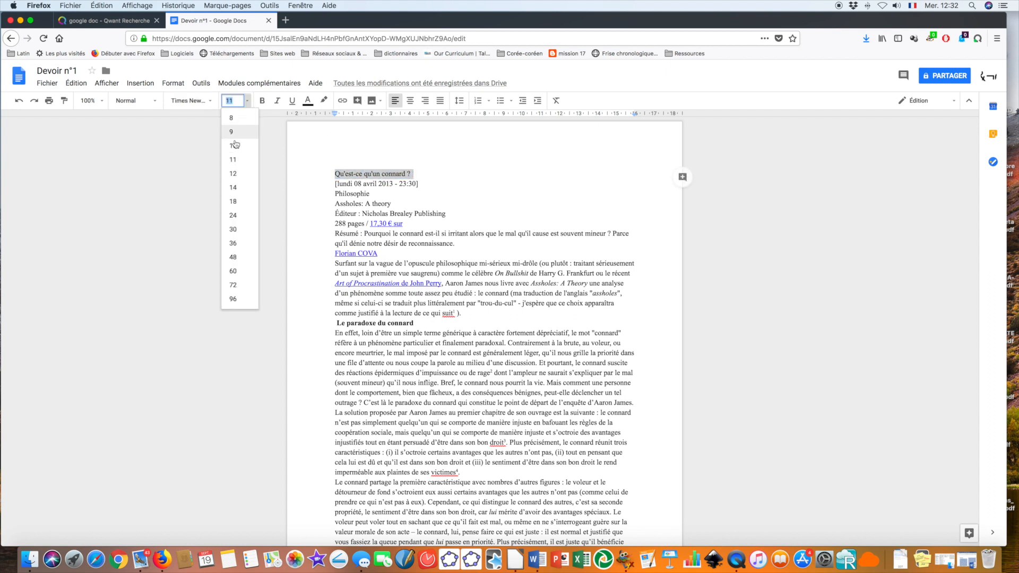
pyautogui.click(234, 188)
pyautogui.click(260, 101)
pyautogui.click(260, 101)
pyautogui.click(277, 100)
pyautogui.click(291, 102)
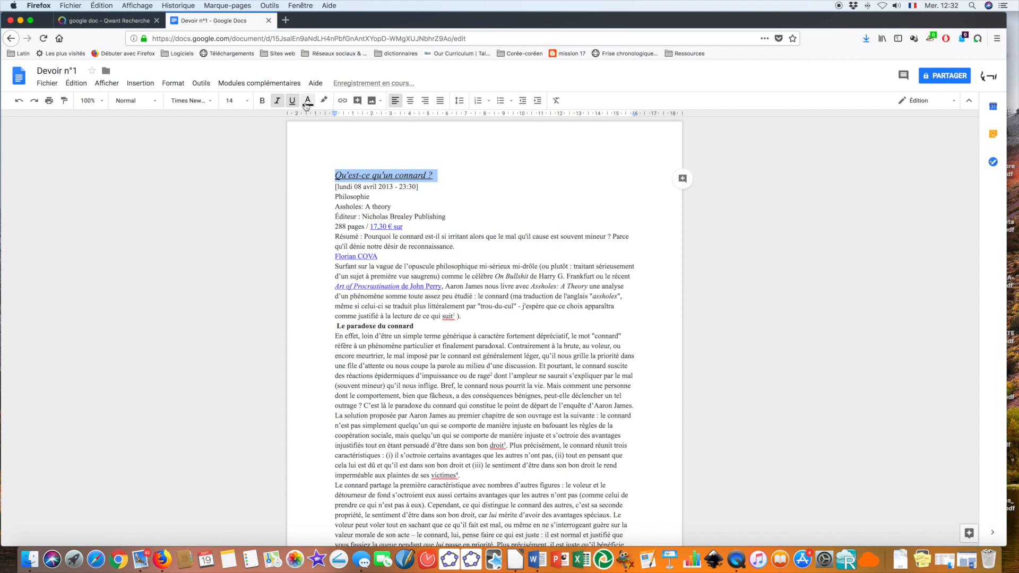
pyautogui.click(307, 103)
pyautogui.click(320, 131)
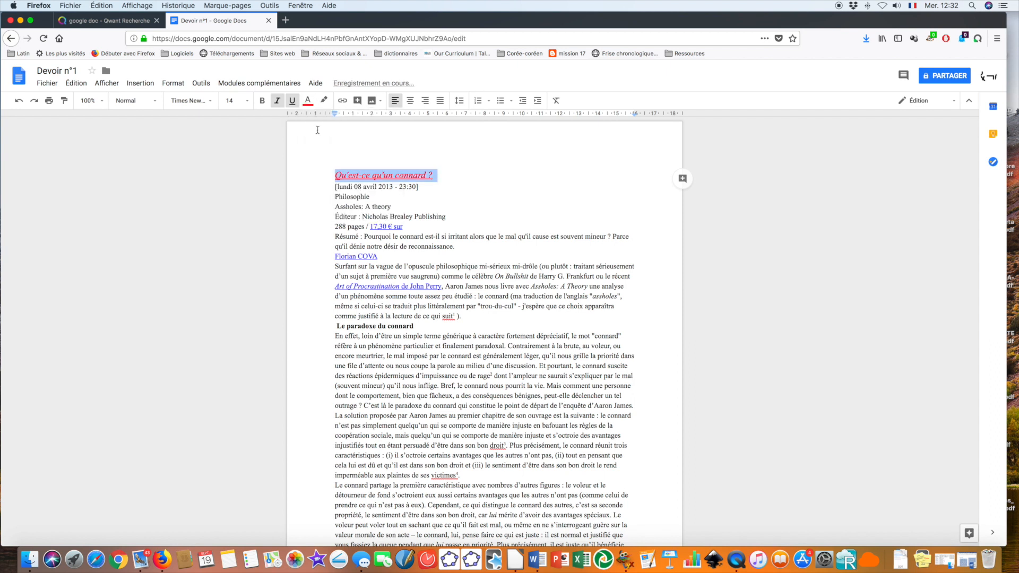
# Set the title line's text colour back to black and remove its underline and italic.
pyautogui.click(307, 101)
pyautogui.click(312, 119)
pyautogui.click(292, 101)
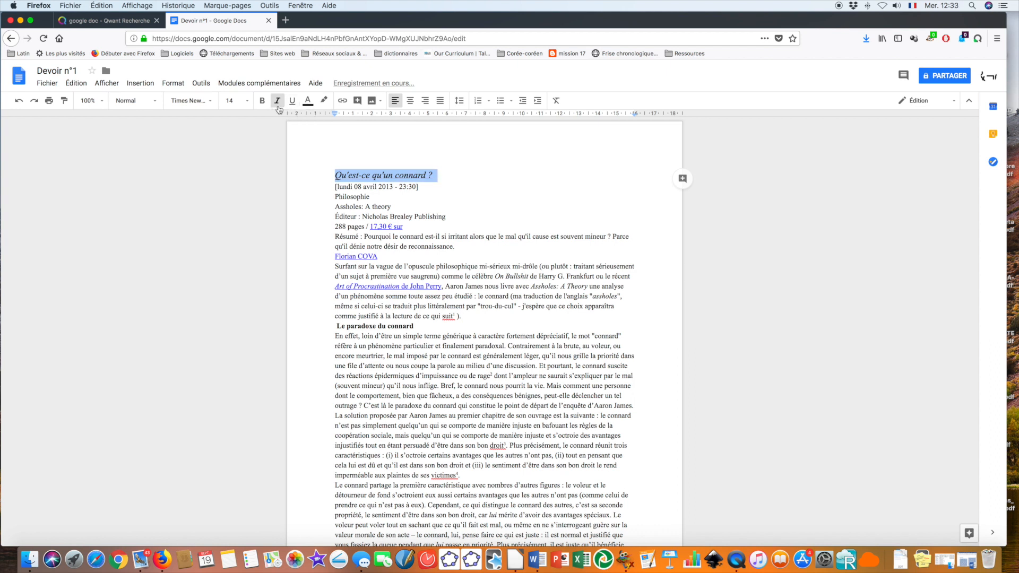
pyautogui.click(277, 105)
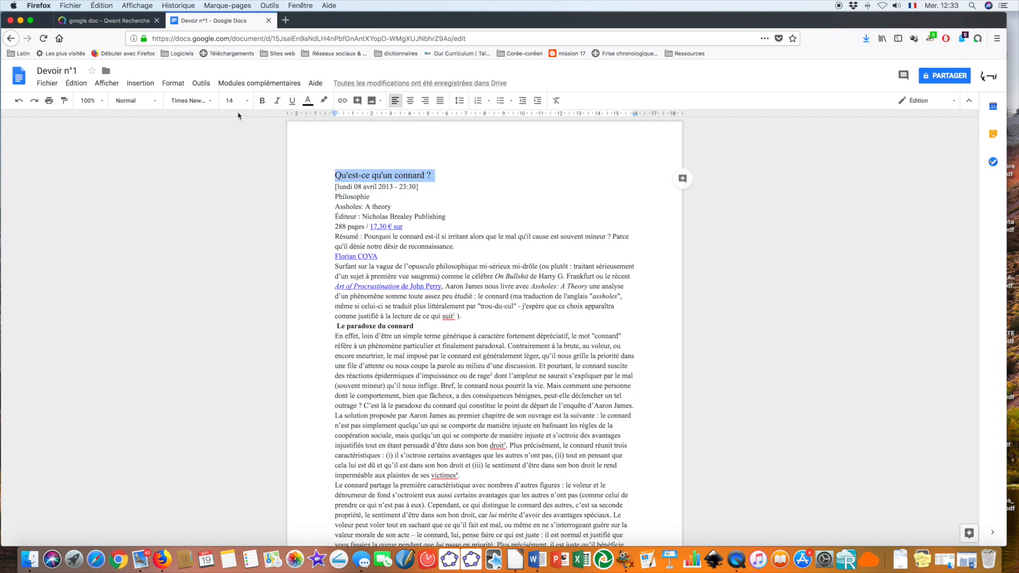
# Apply the Titre style to the article's title line and Titre 1 to the heading "Le paradoxe du connard".
pyautogui.click(139, 101)
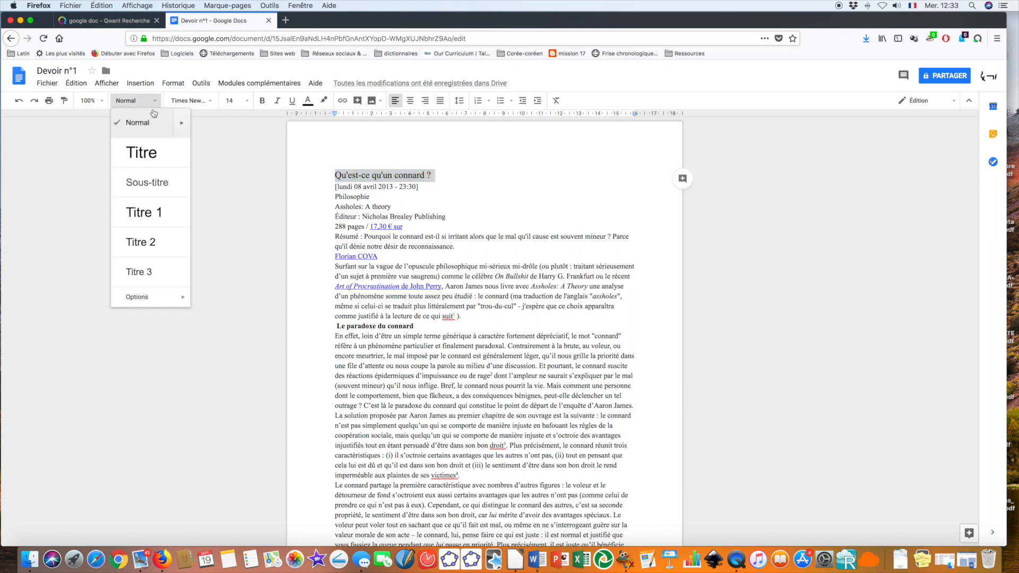
pyautogui.click(142, 153)
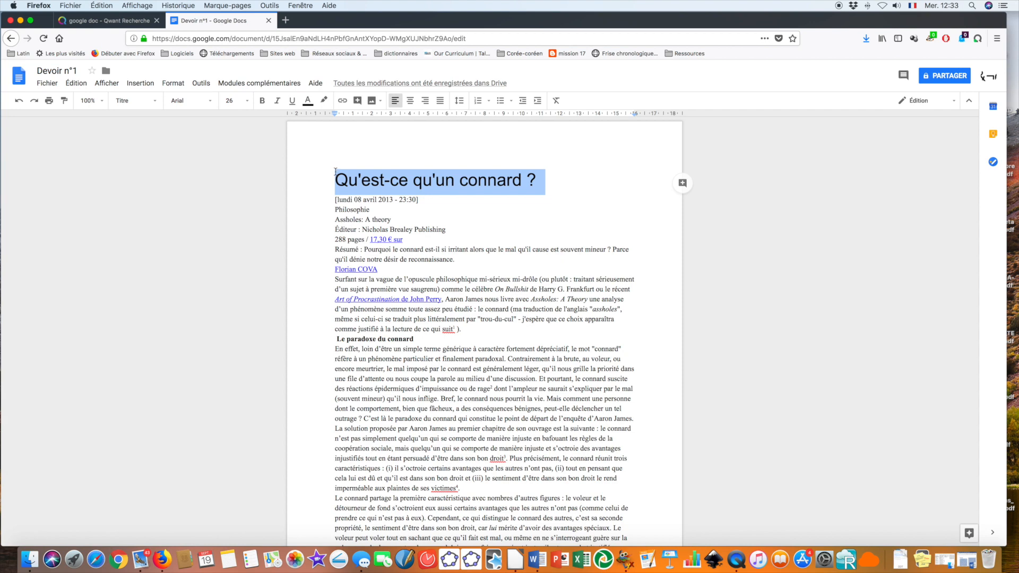
pyautogui.scroll(-5, 355, 193)
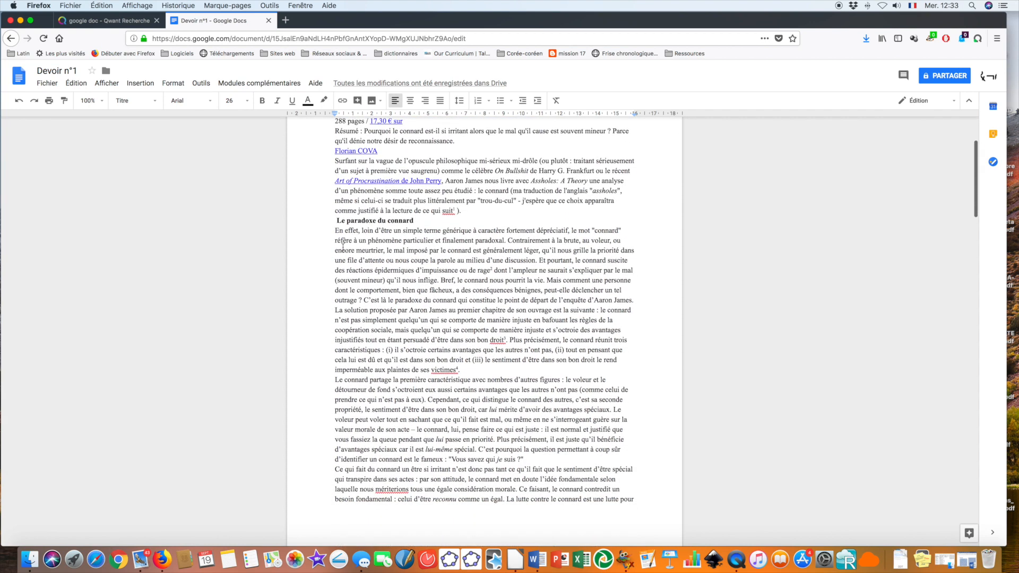
pyautogui.moveTo(331, 224); pyautogui.dragTo(419, 223)
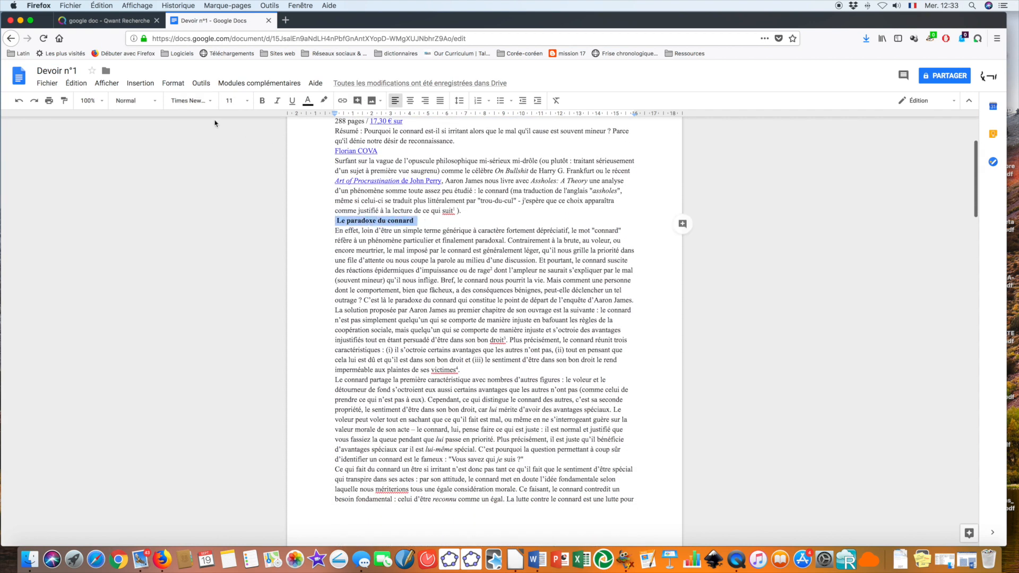
pyautogui.click(136, 101)
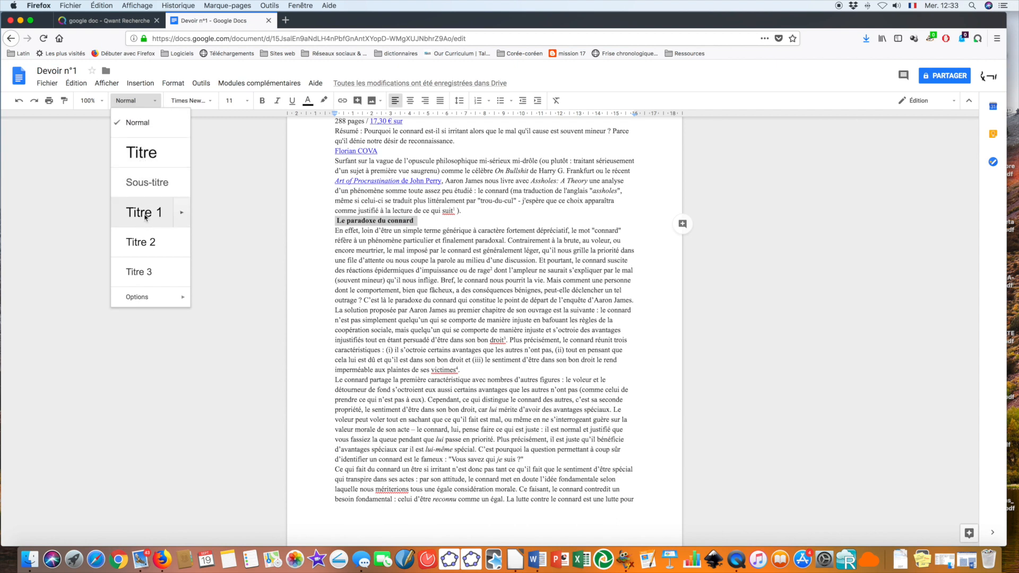
pyautogui.click(144, 215)
# Apply the Titre 1 style to the heading "La fabrique du connard" on the second page.
pyautogui.scroll(-20, 224, 254)
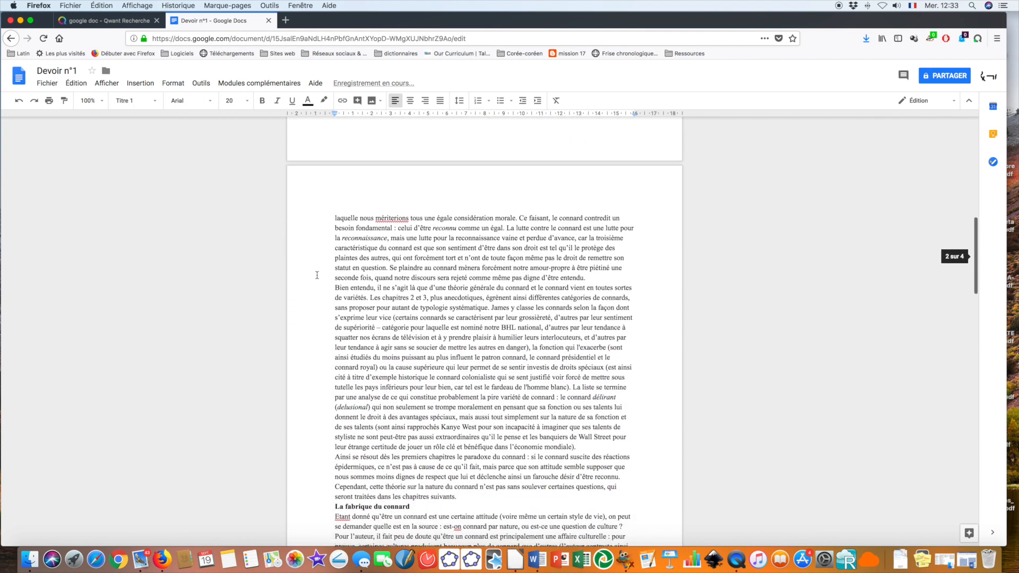
pyautogui.scroll(-1, 316, 291)
pyautogui.moveTo(333, 325)
pyautogui.mouseDown()
pyautogui.moveTo(413, 325)
pyautogui.moveTo(314, 325)
pyautogui.mouseUp()
pyautogui.click(412, 325)
pyautogui.click(135, 100)
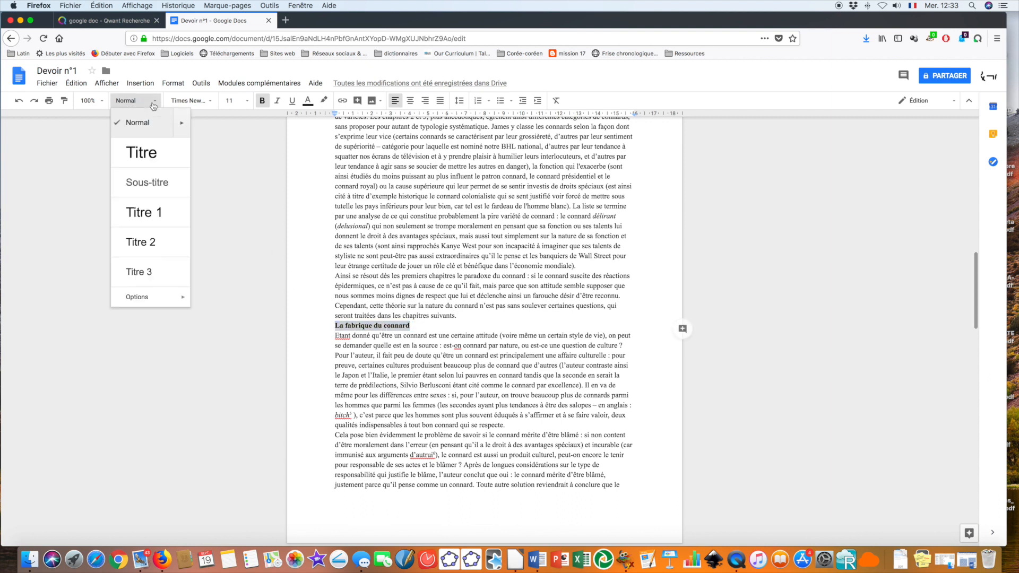
pyautogui.click(144, 212)
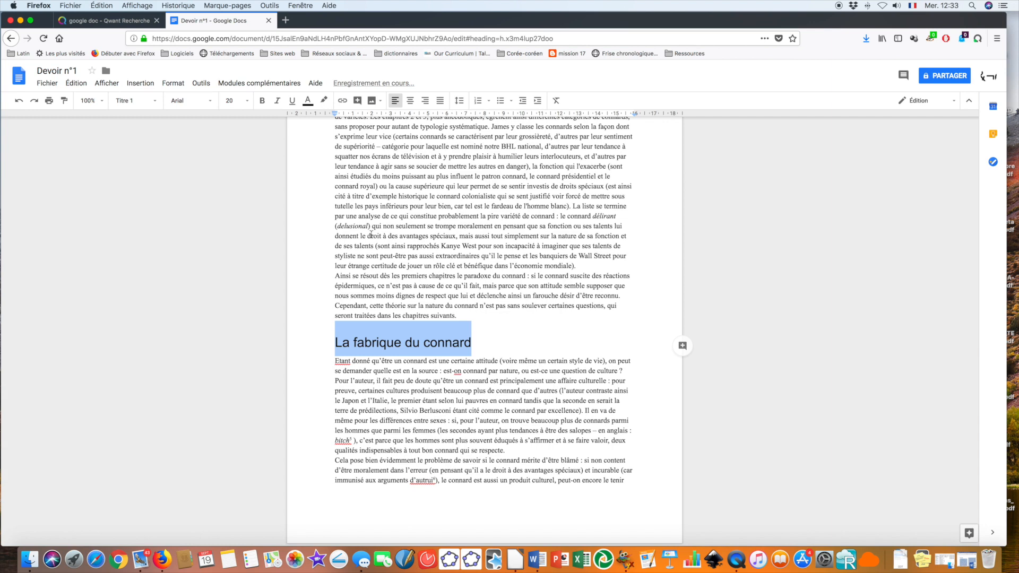
# Add two blank lines above the heading "Le paradoxe du connard" and insert a table of contents with page numbers there.
pyautogui.scroll(5, 370, 241)
pyautogui.scroll(10, 370, 245)
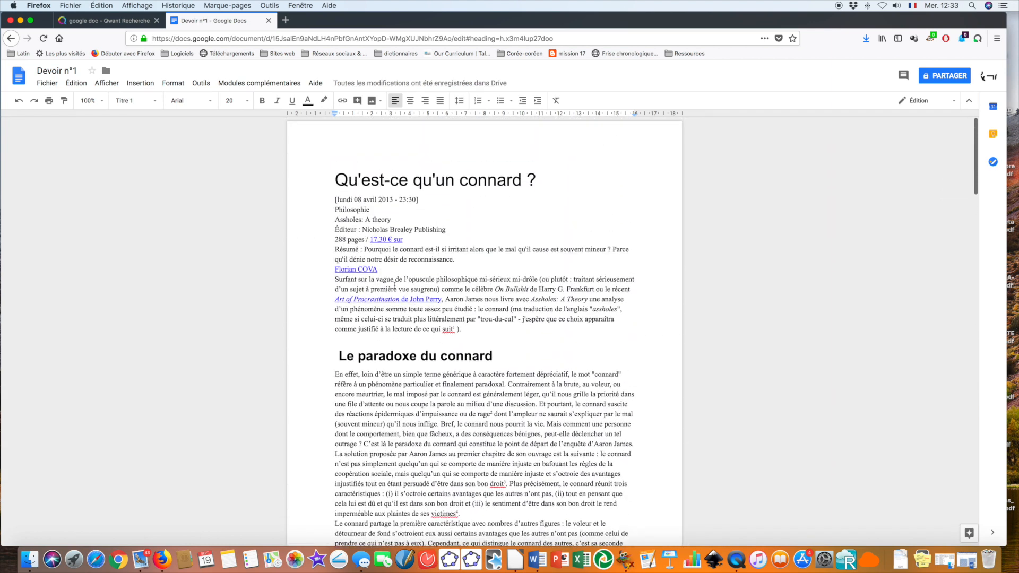
pyautogui.click(473, 331)
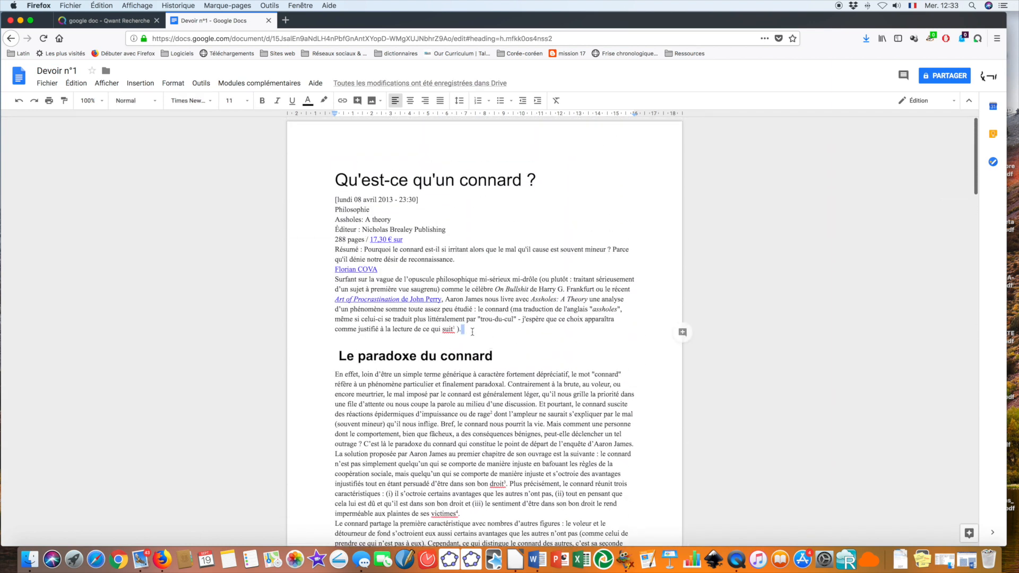
pyautogui.press('Return')
pyautogui.press('Return')
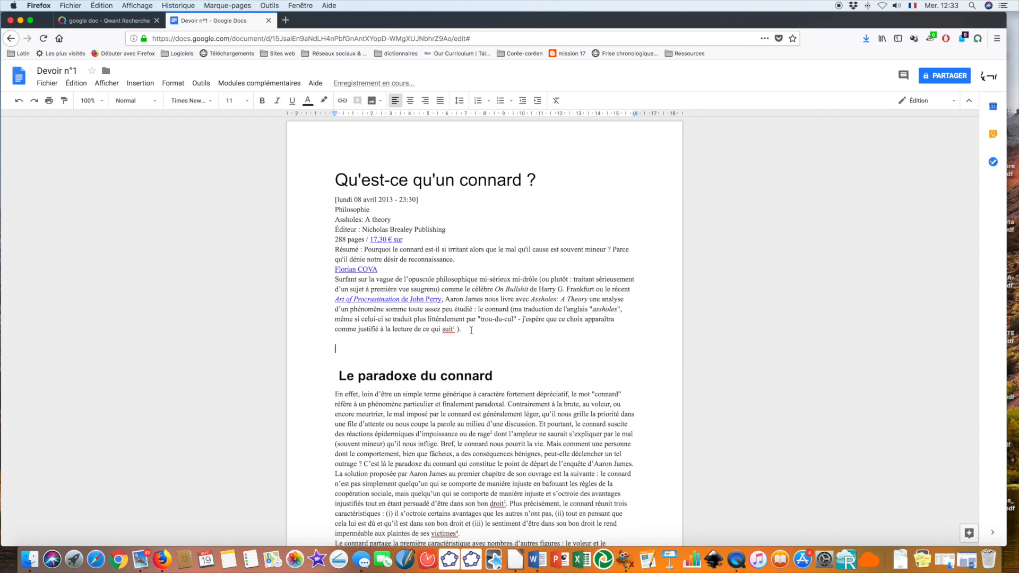
pyautogui.click(146, 85)
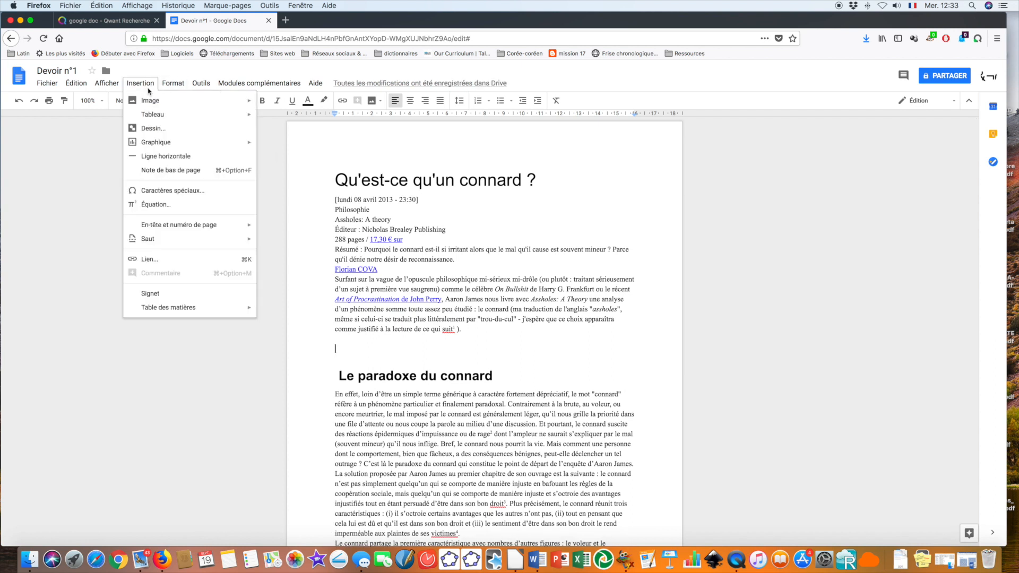
pyautogui.moveTo(159, 307)
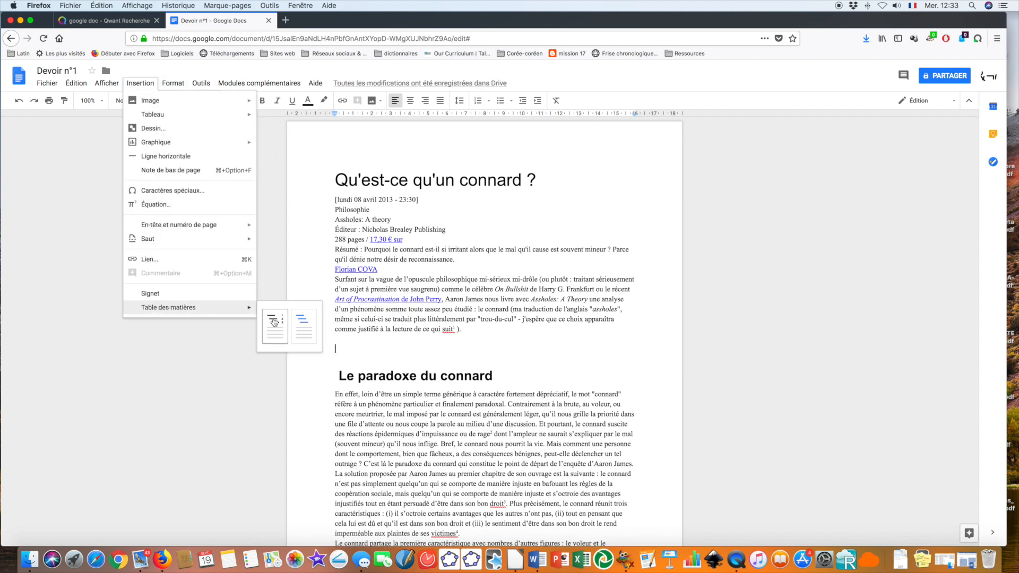
pyautogui.click(274, 322)
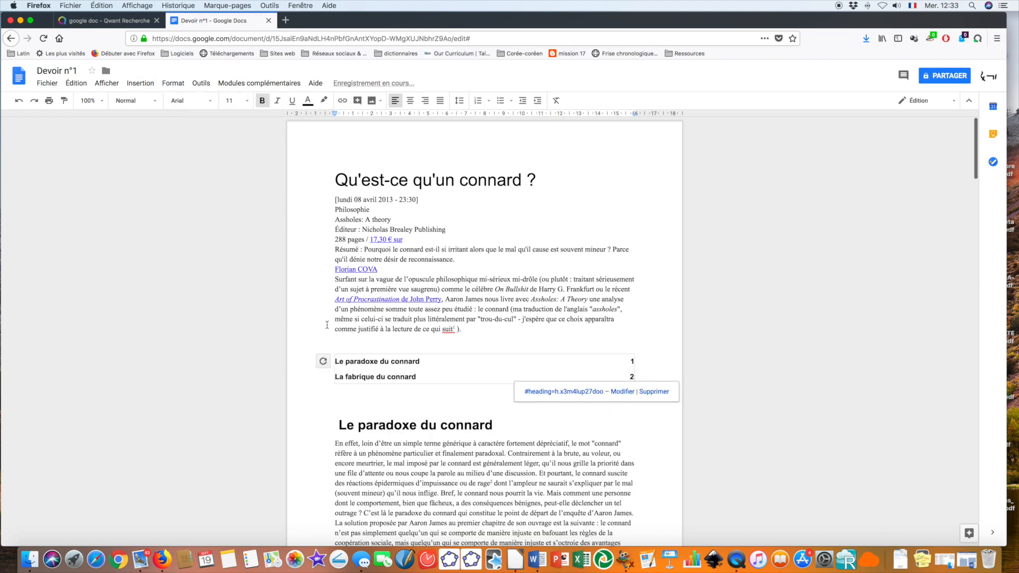
pyautogui.click(464, 393)
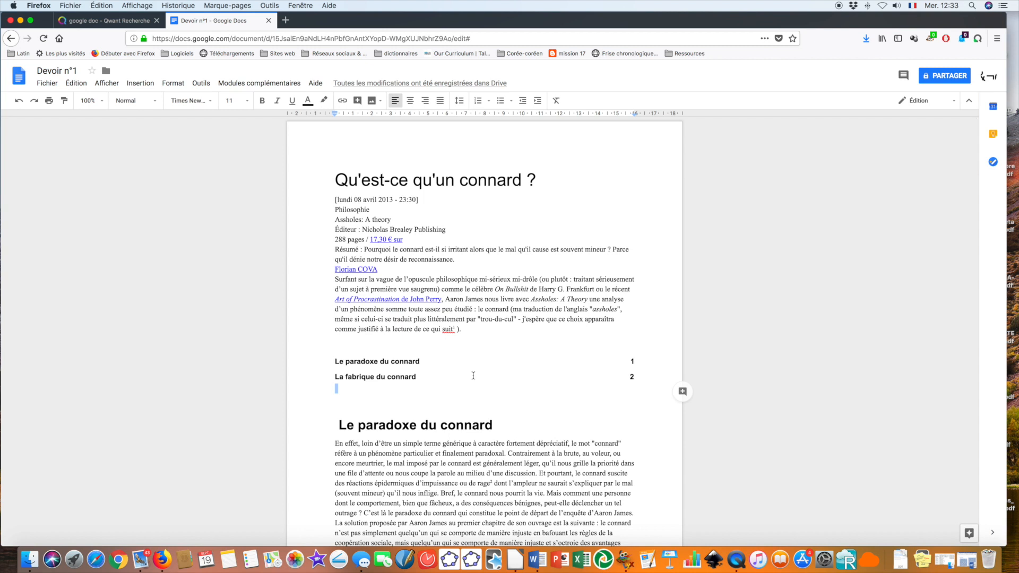
# Delete the table of contents and the surplus blank lines above the heading "Le paradoxe du connard".
pyautogui.rightClick(461, 367)
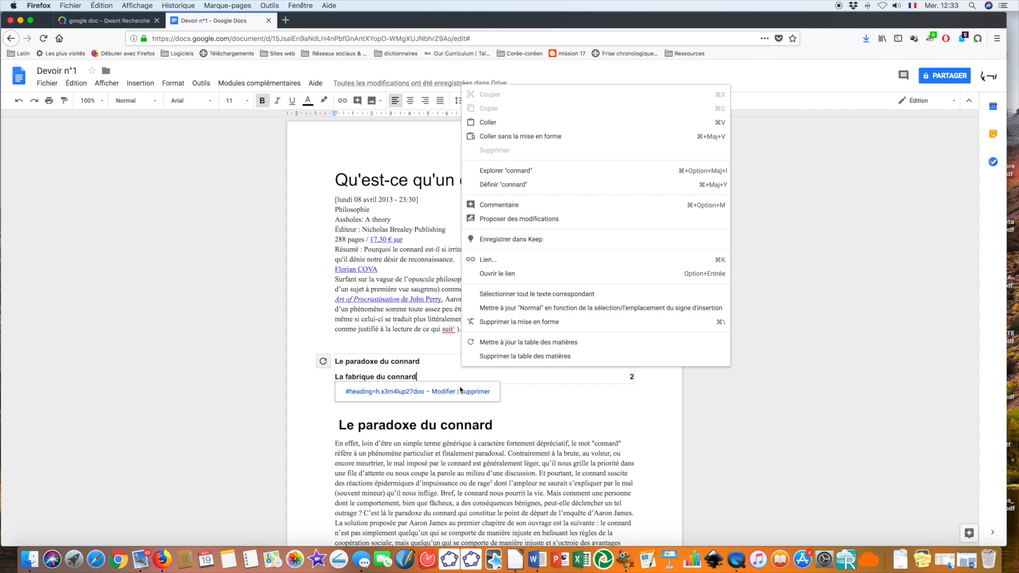
pyautogui.click(525, 356)
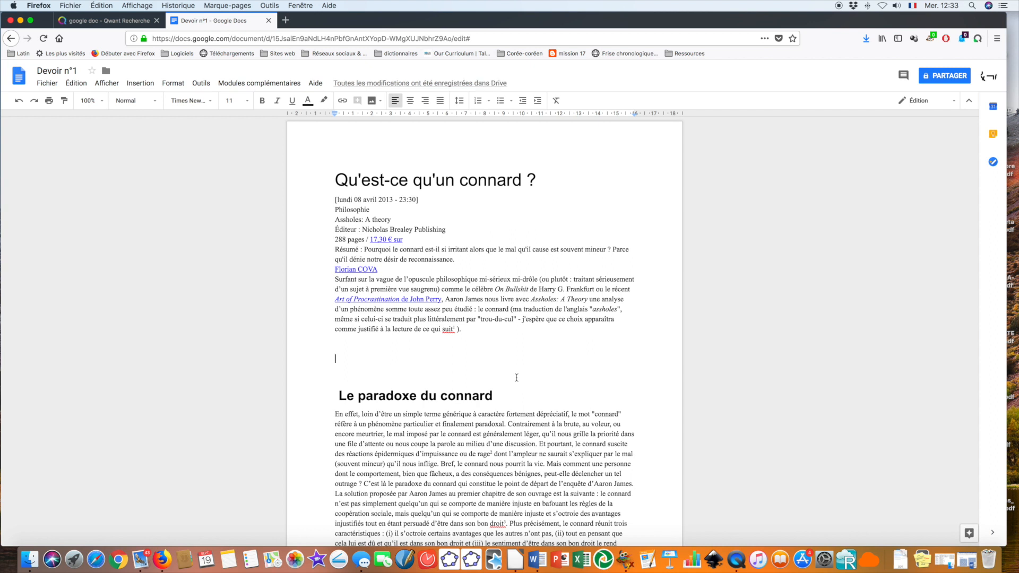
pyautogui.press('Delete')
pyautogui.press('Delete')
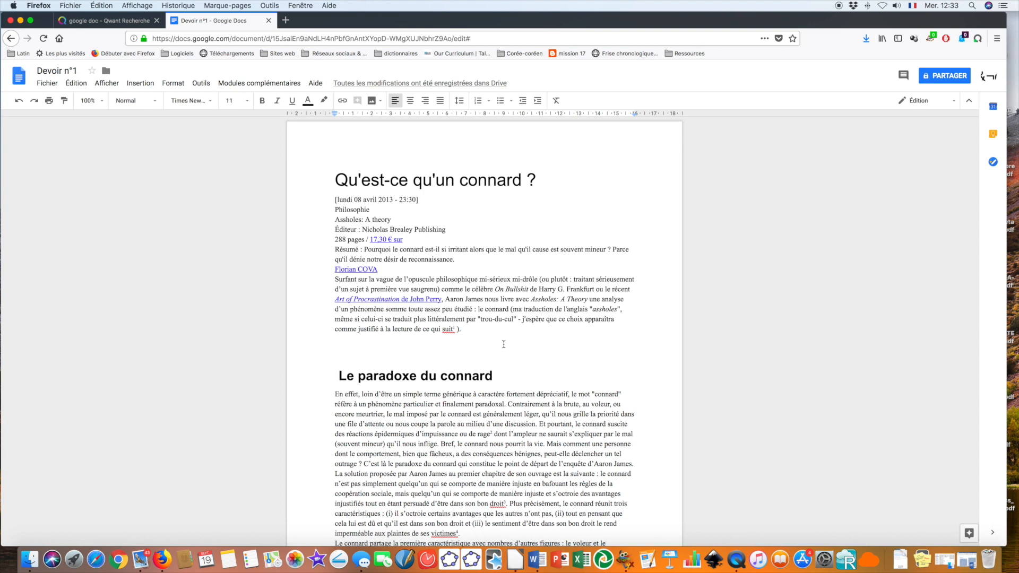
# Try the Simple, 1,5 and Double line spacings on the first two paragraphs under "Le paradoxe du connard".
pyautogui.scroll(-5, 506, 347)
pyautogui.moveTo(328, 154); pyautogui.dragTo(475, 299)
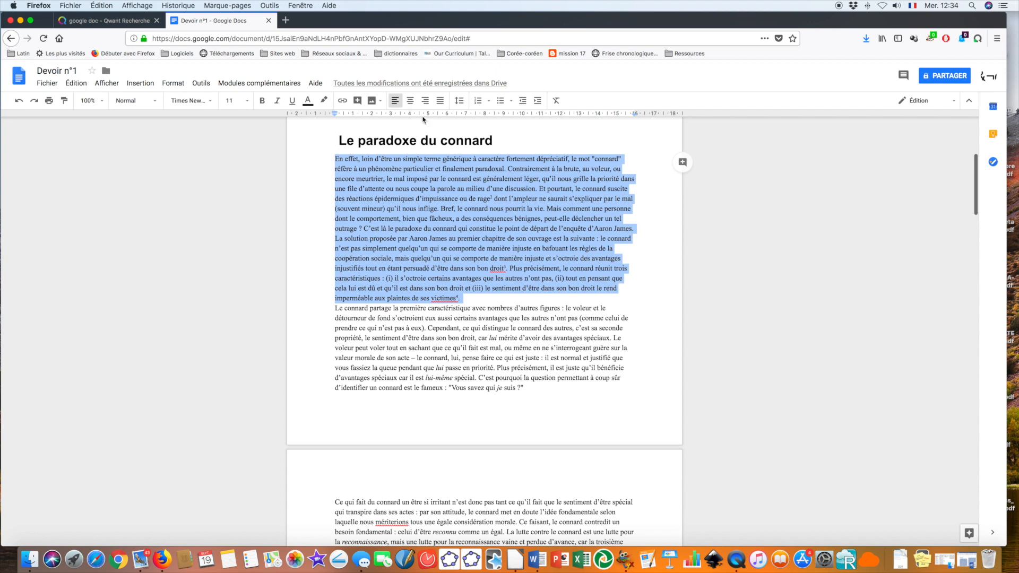
pyautogui.click(460, 103)
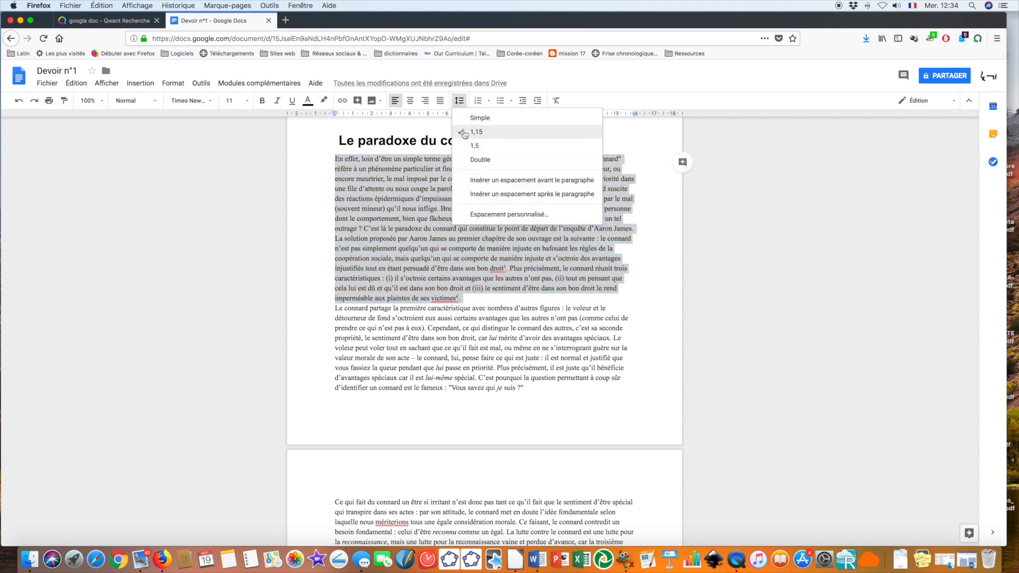
pyautogui.click(485, 123)
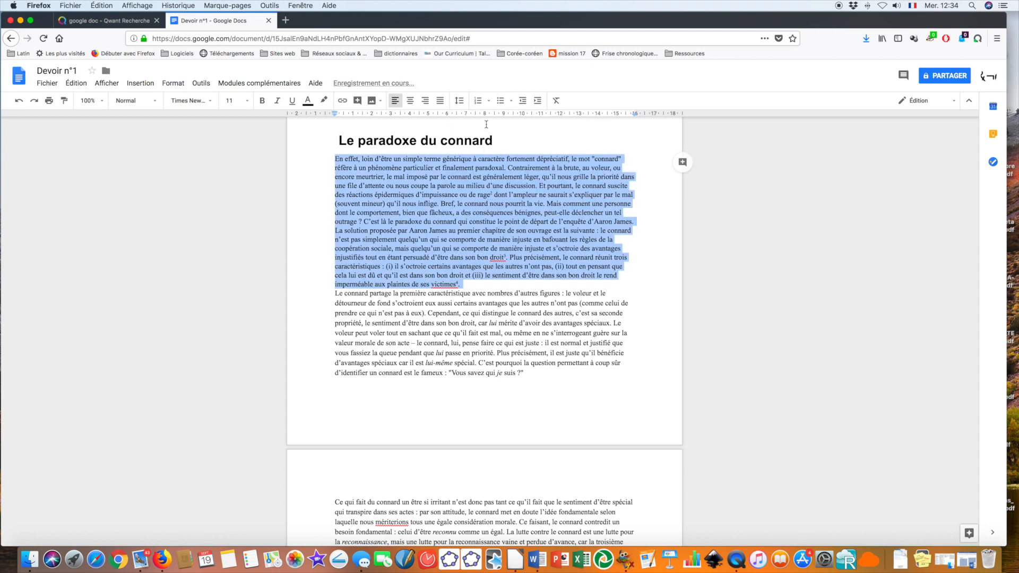
pyautogui.click(459, 101)
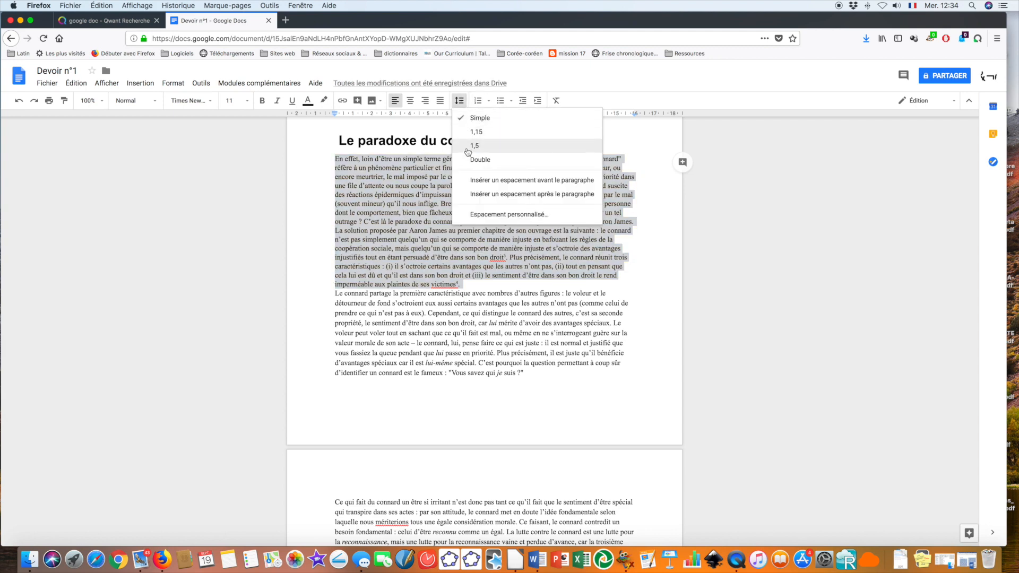
pyautogui.click(467, 146)
pyautogui.click(459, 101)
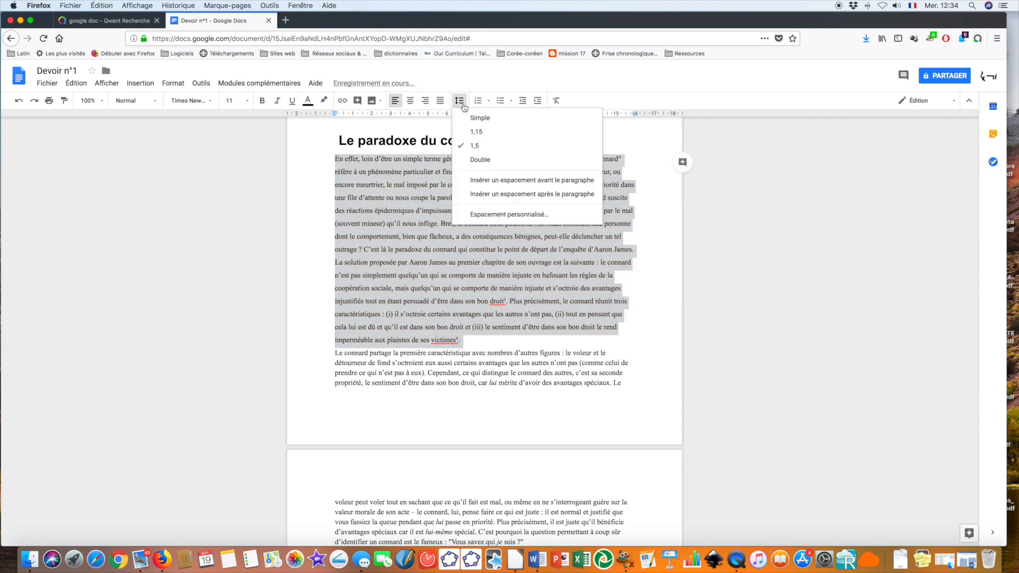
pyautogui.click(475, 161)
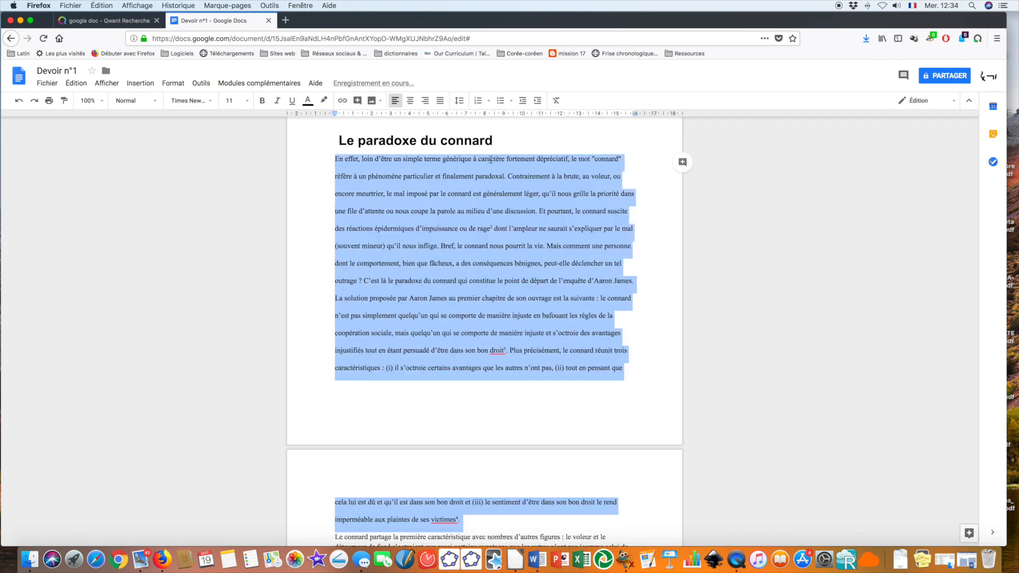
# Set the line spacing of the two selected paragraphs back to 1,15 and deselect them.
pyautogui.click(459, 100)
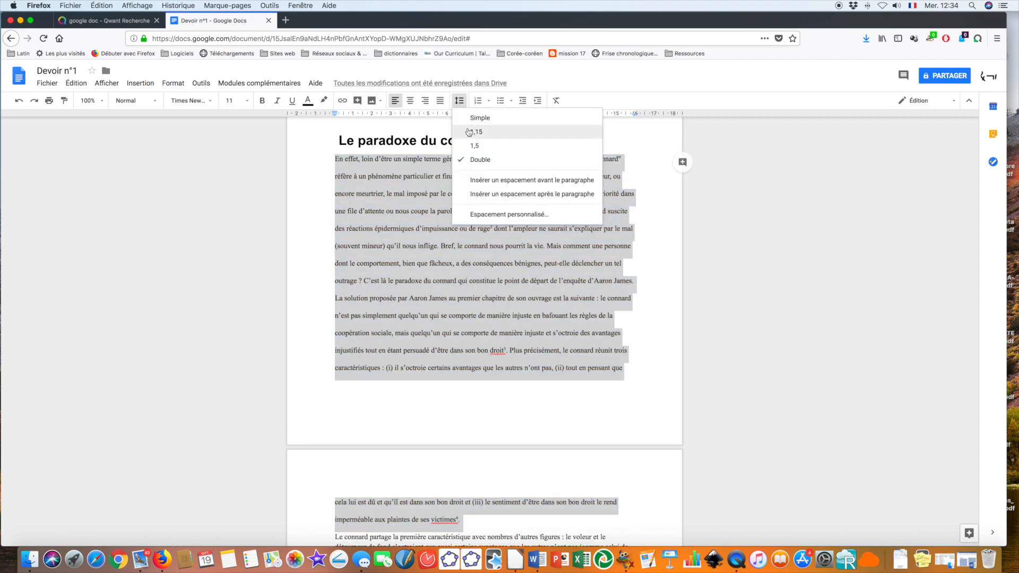
pyautogui.click(469, 133)
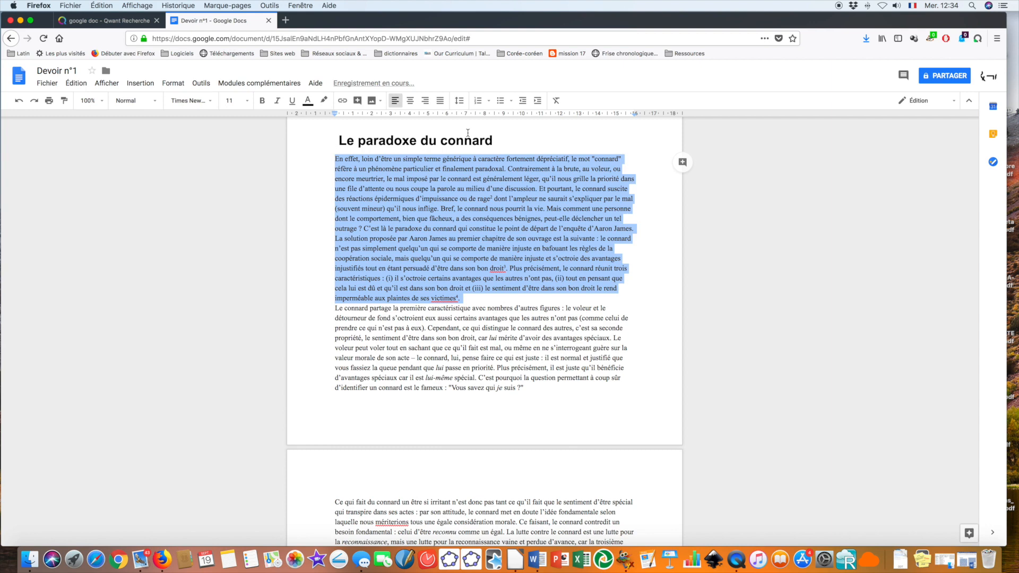
pyautogui.click(460, 102)
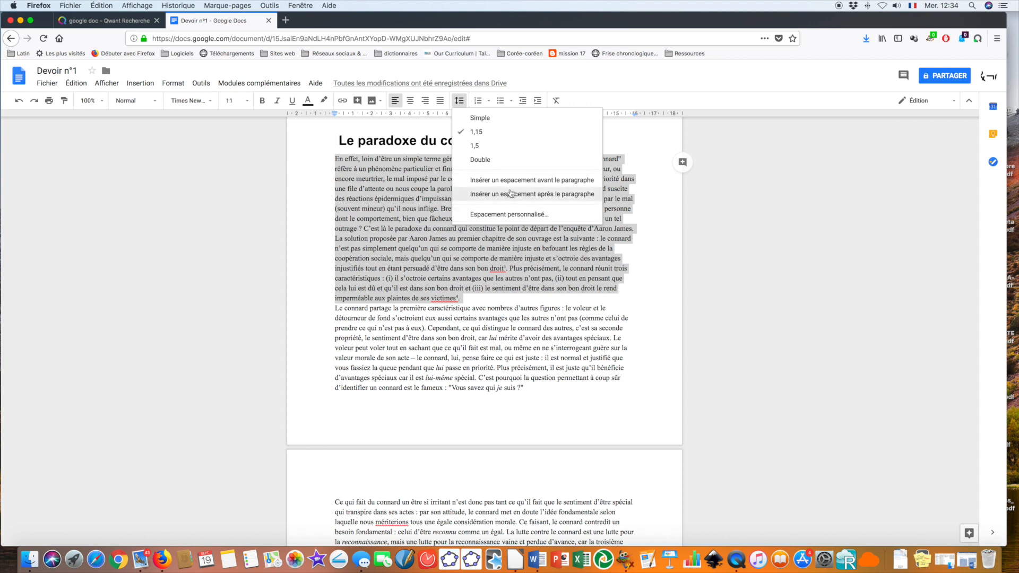
pyautogui.click(425, 157)
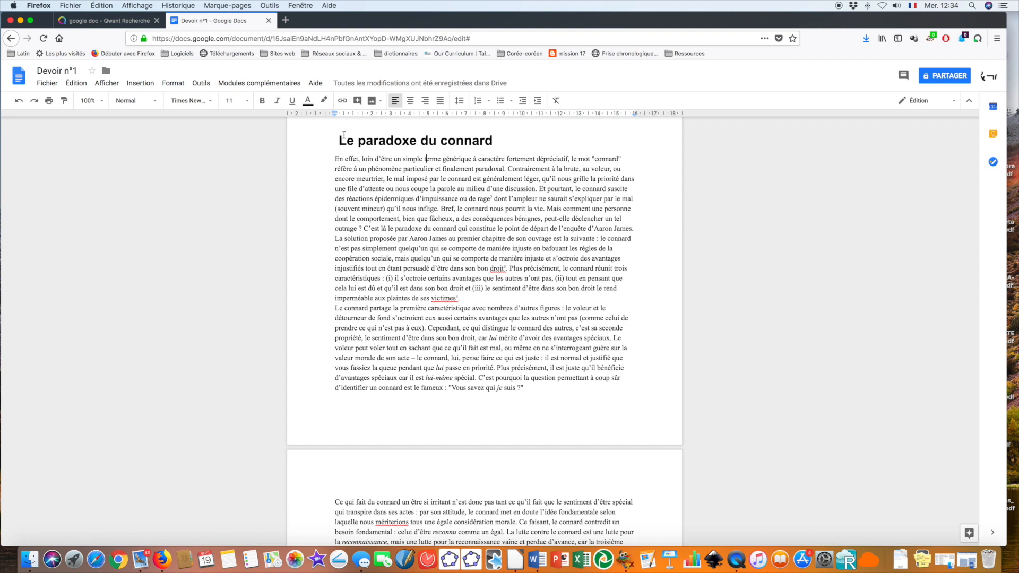
# Zoom the document to 200% and return it to 100%.
pyautogui.click(101, 101)
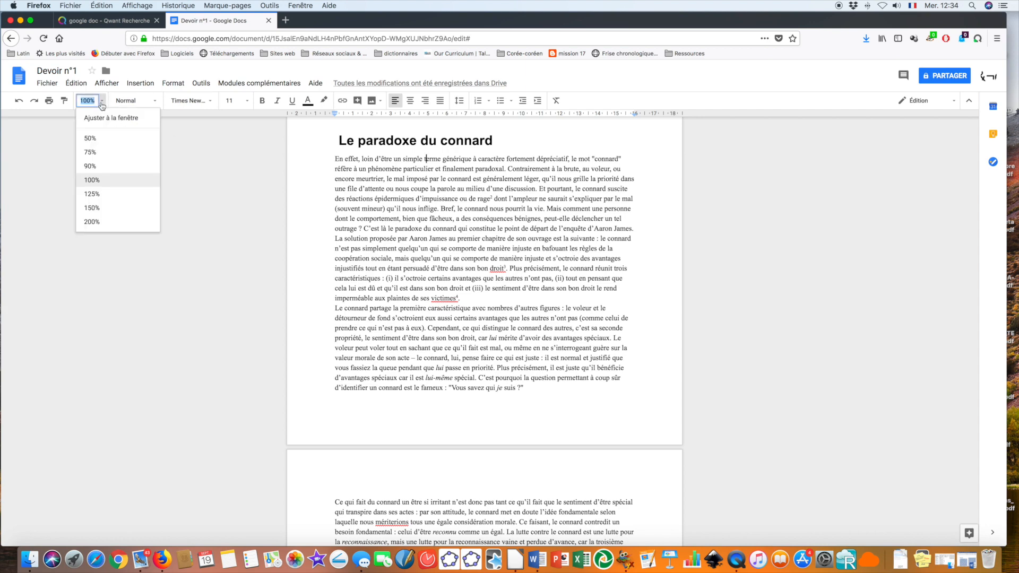
pyautogui.click(91, 221)
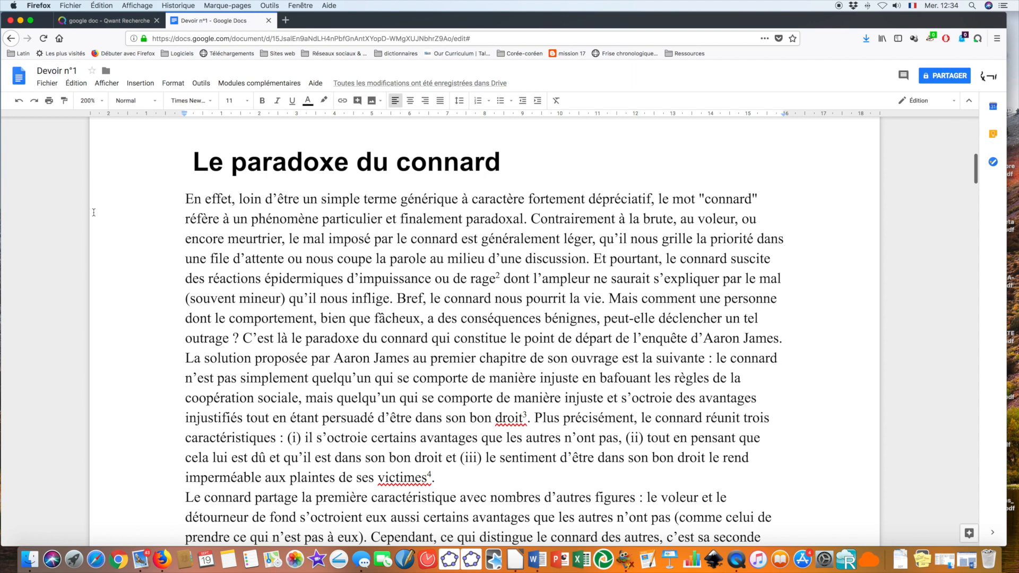
pyautogui.click(104, 104)
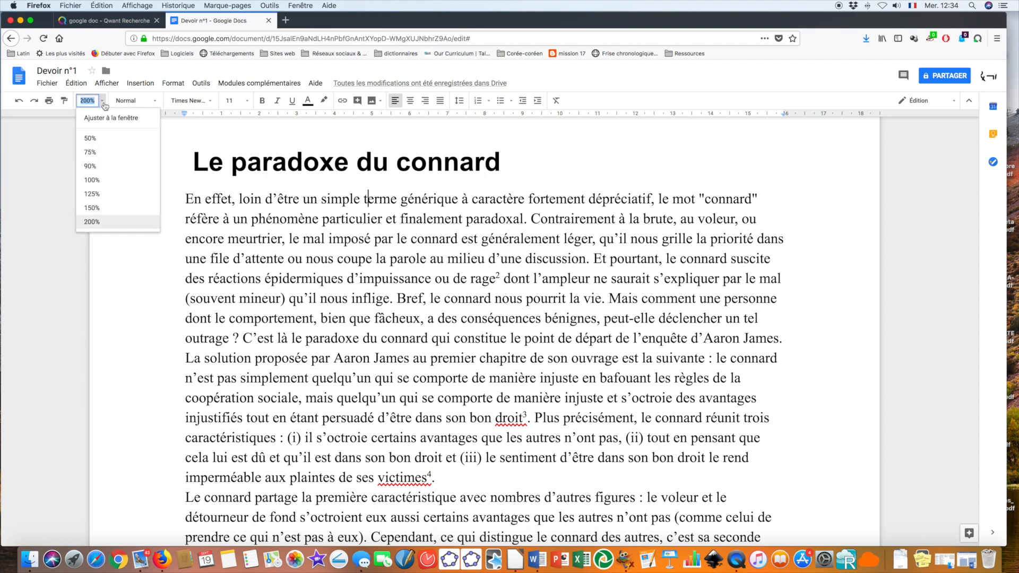
pyautogui.click(95, 180)
pyautogui.scroll(-10, 351, 221)
pyautogui.scroll(10, 350, 226)
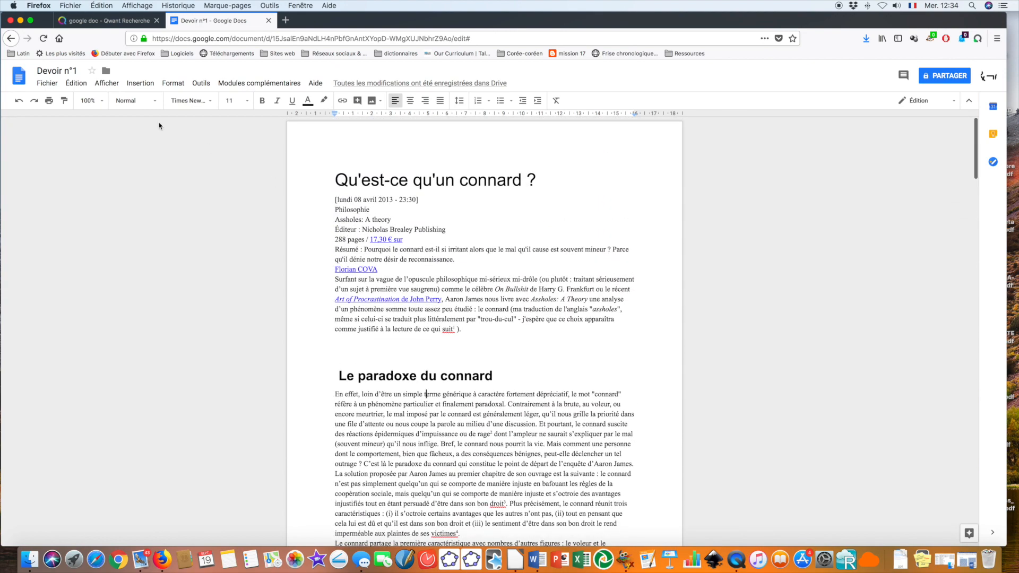
# Examine the paper format and page colour choices in the page setup, keep A4 (21 x 29,7 cm), and accept the settings.
pyautogui.click(48, 85)
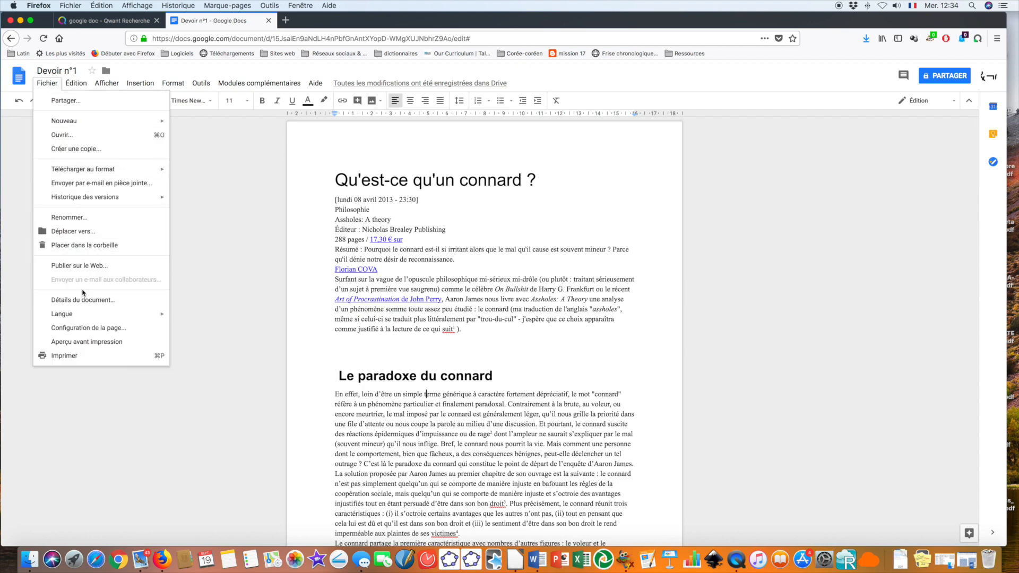
pyautogui.click(88, 328)
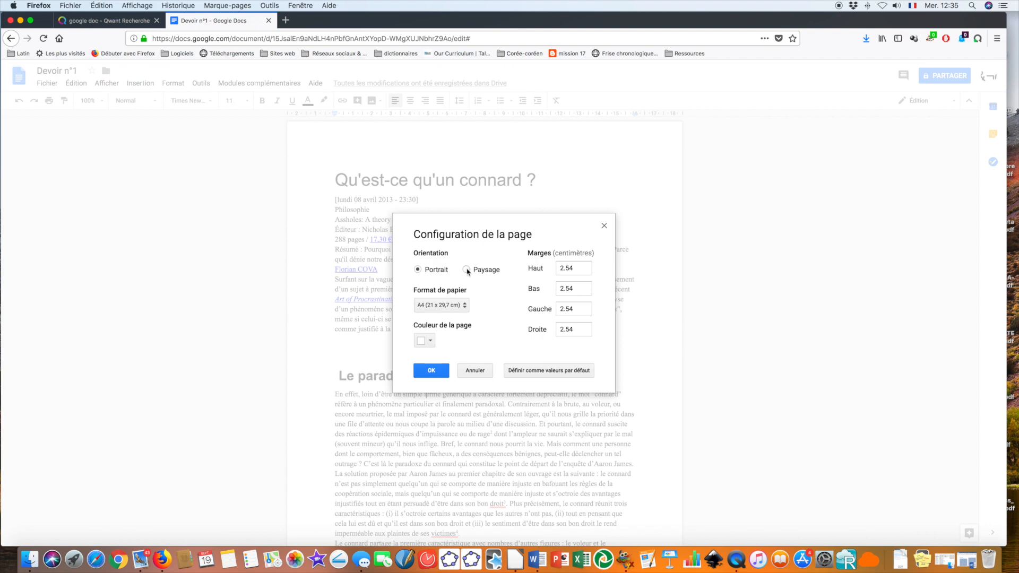
pyautogui.click(463, 306)
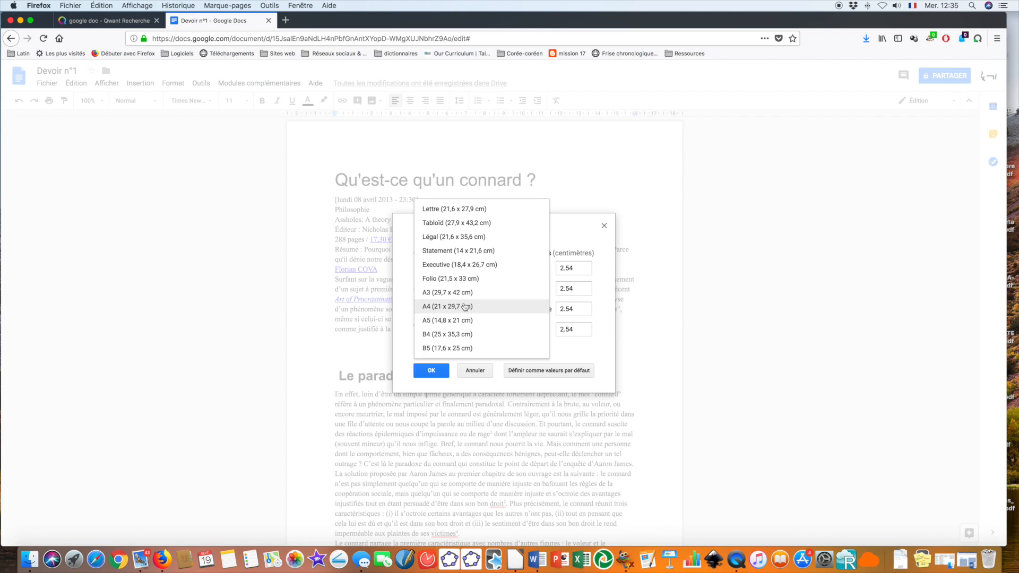
pyautogui.click(465, 306)
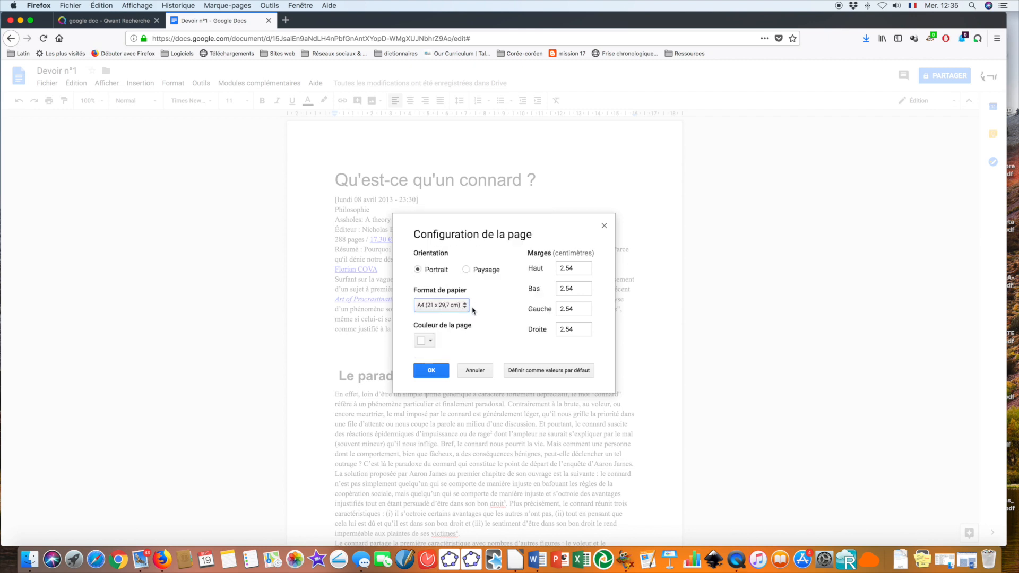
pyautogui.click(430, 342)
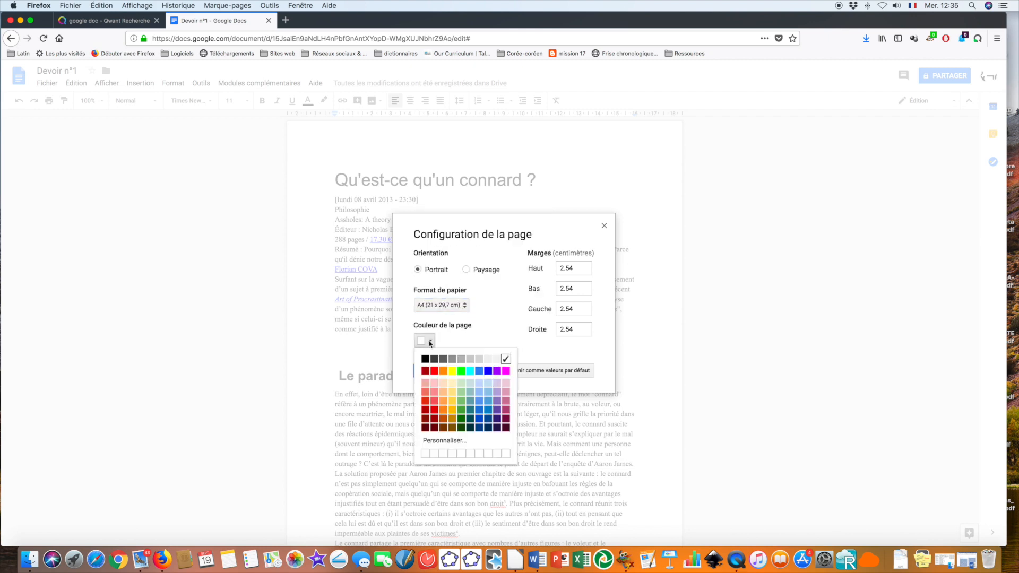
pyautogui.click(430, 342)
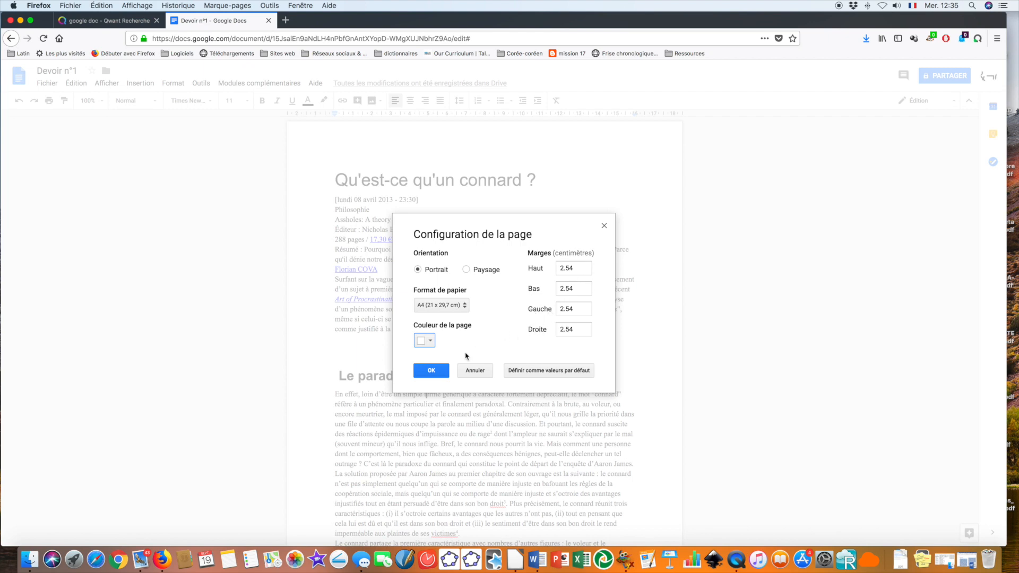
pyautogui.click(428, 371)
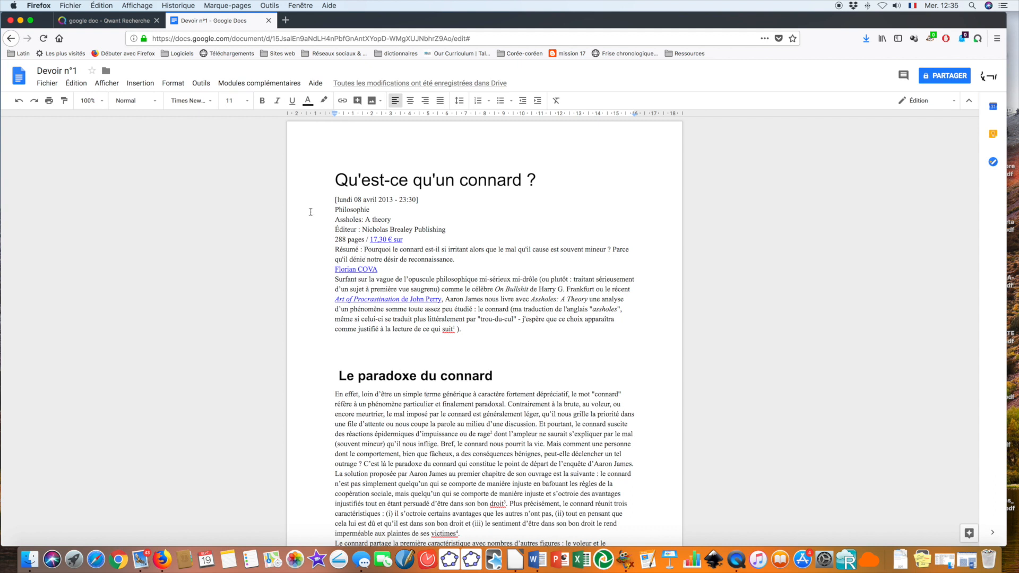
pyautogui.click(210, 101)
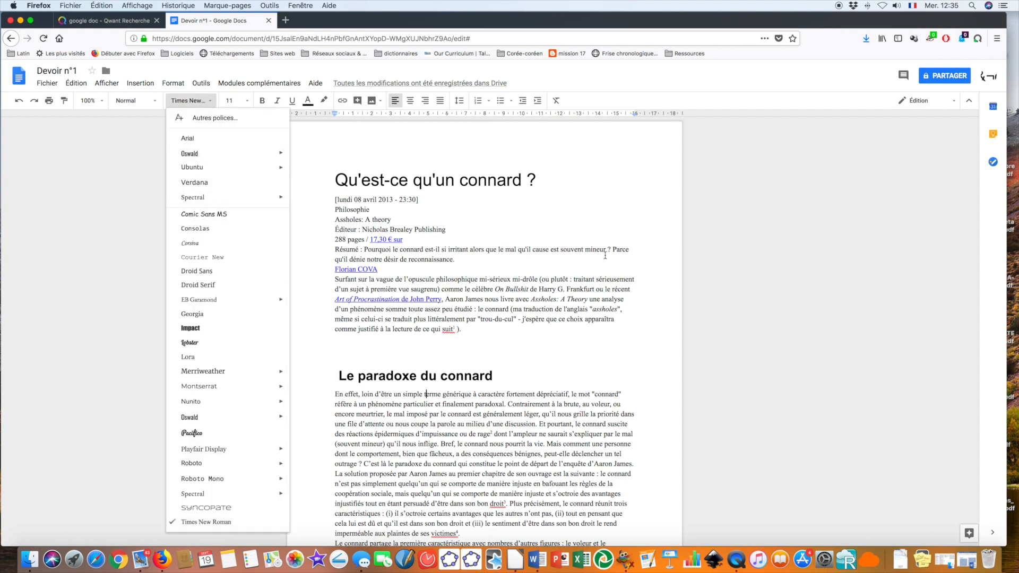
pyautogui.click(569, 279)
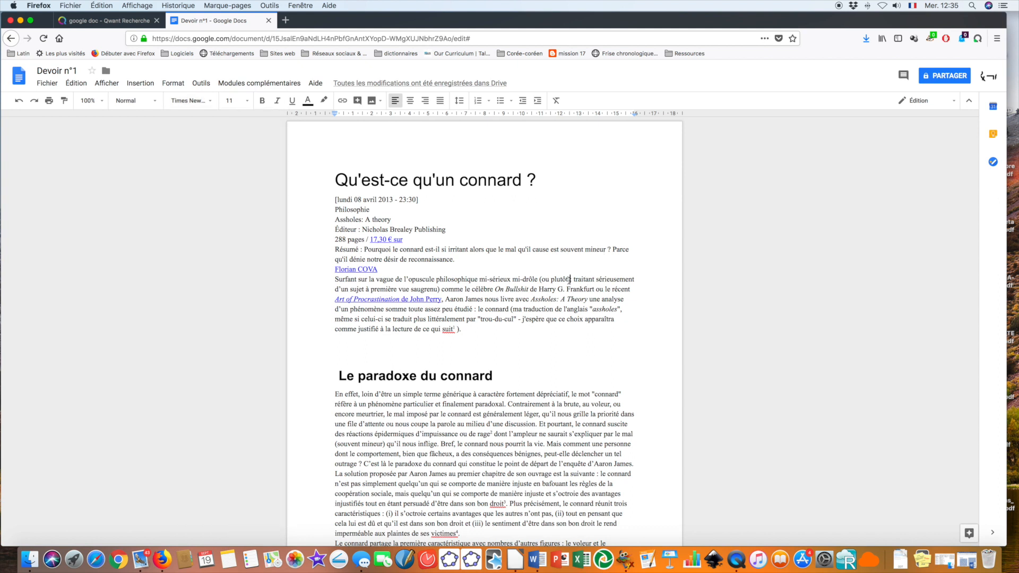
pyautogui.write(':')
pyautogui.scroll(-3, 472, 252)
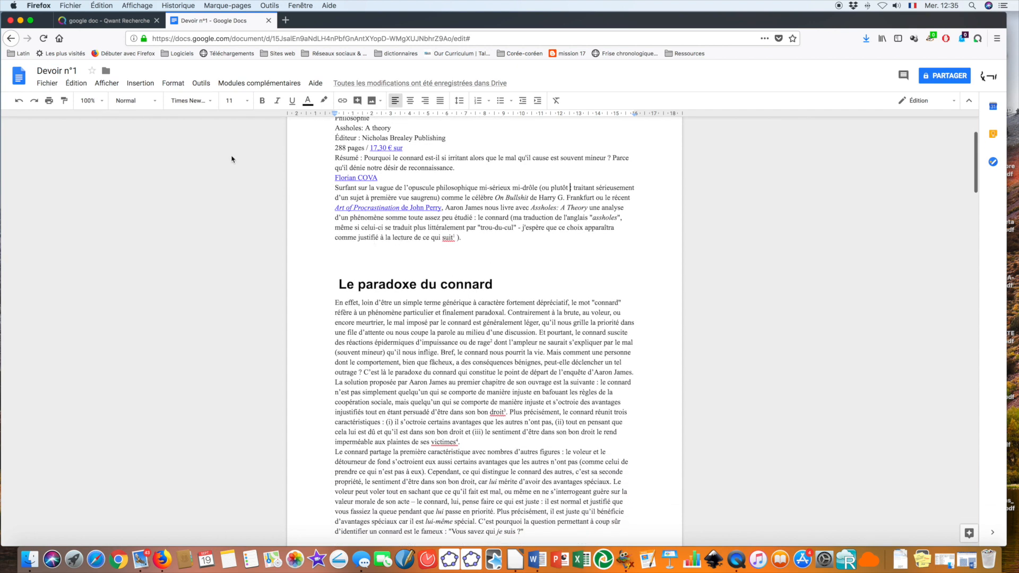
# Justify the text of the entire document.
pyautogui.click(76, 83)
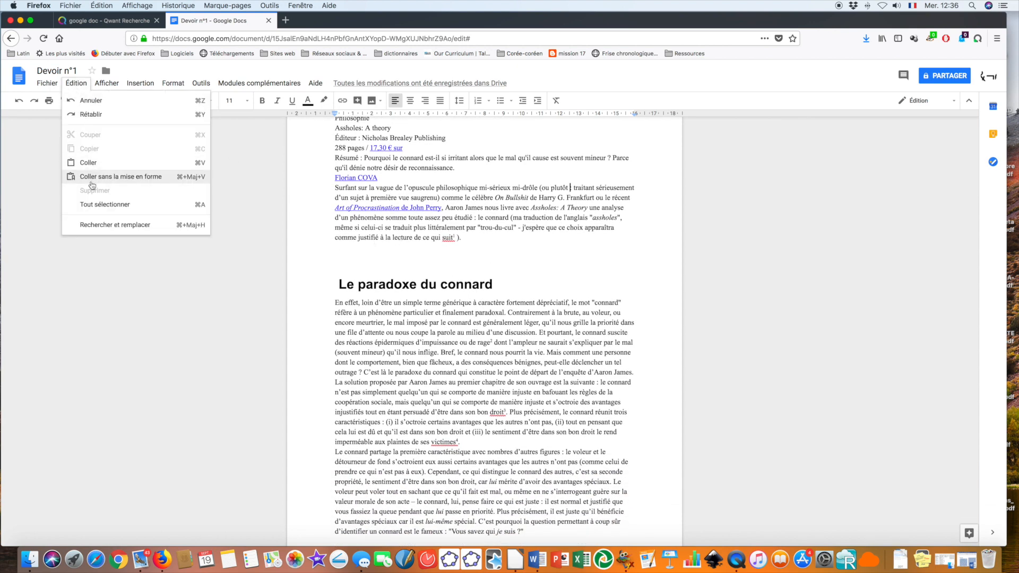
pyautogui.click(103, 205)
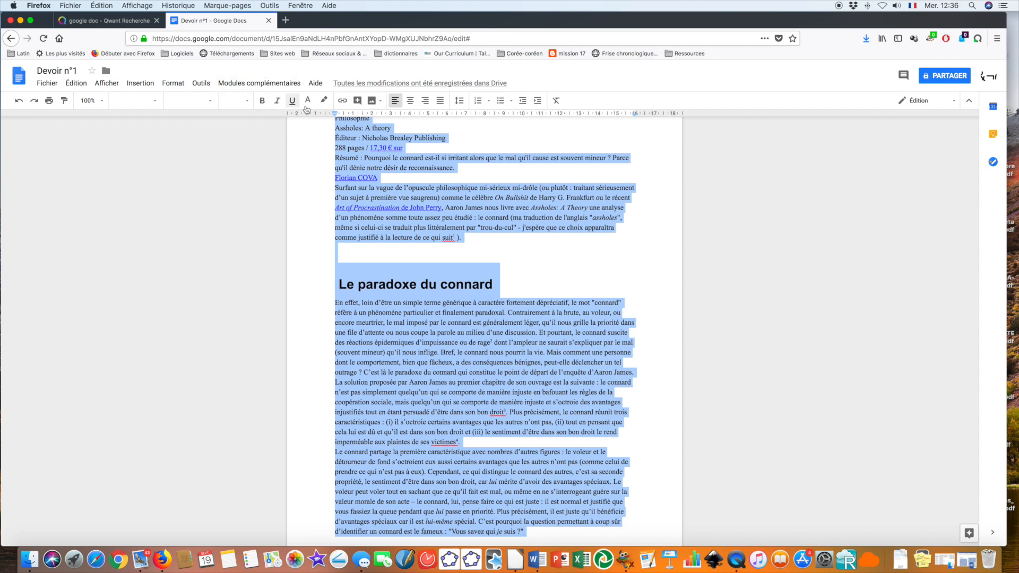
pyautogui.click(440, 100)
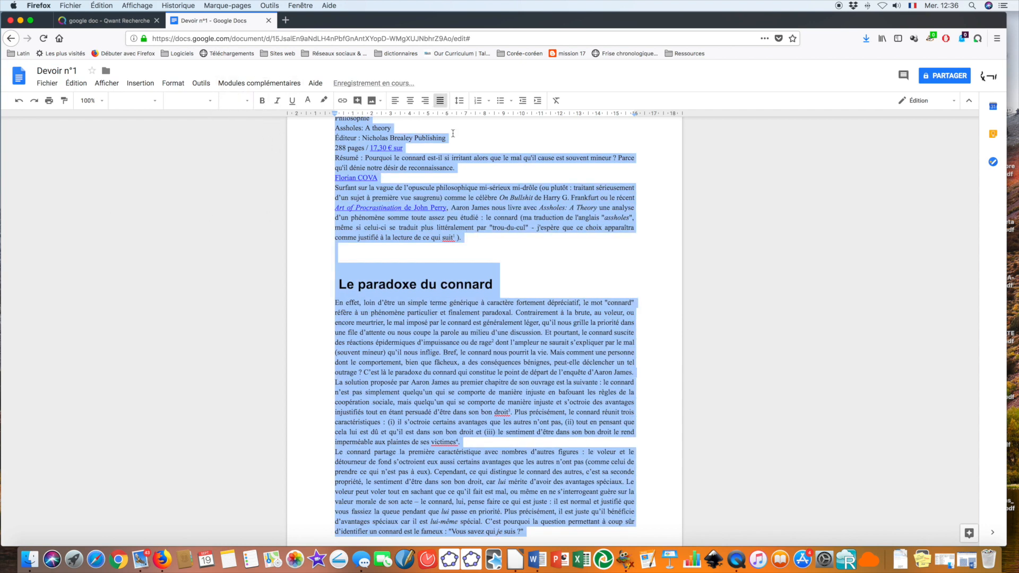
# Centre the title "Qu'est-ce qu'un connard ?" and deselect it.
pyautogui.scroll(3, 498, 224)
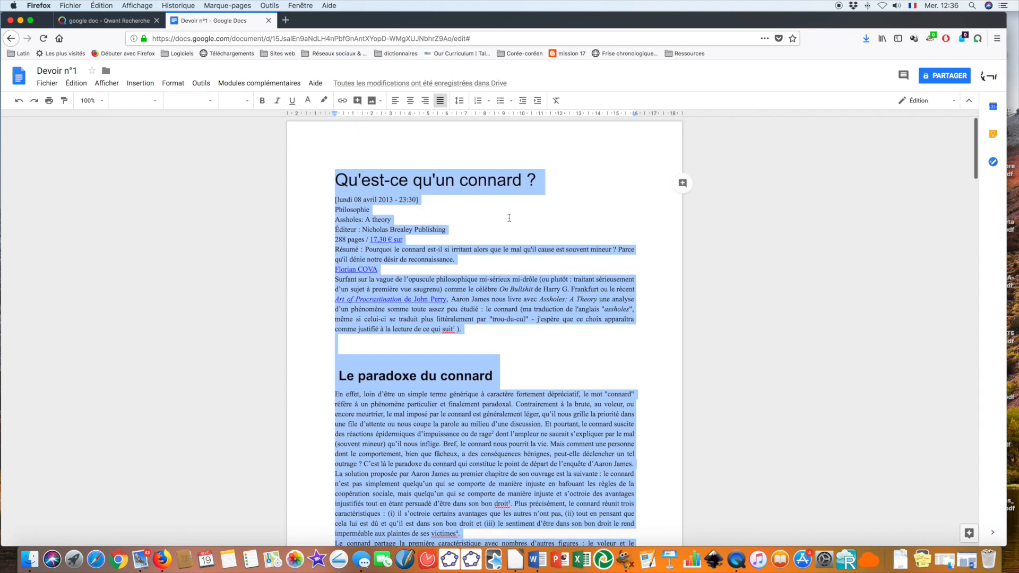
pyautogui.click(453, 214)
pyautogui.moveTo(336, 180); pyautogui.dragTo(541, 187)
pyautogui.click(410, 101)
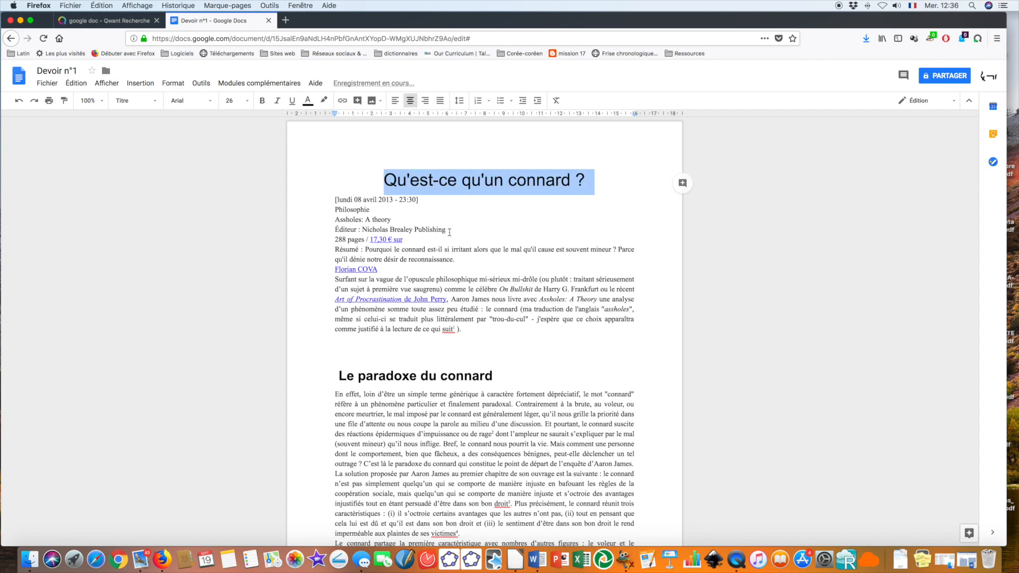
pyautogui.scroll(-3, 470, 305)
pyautogui.click(469, 301)
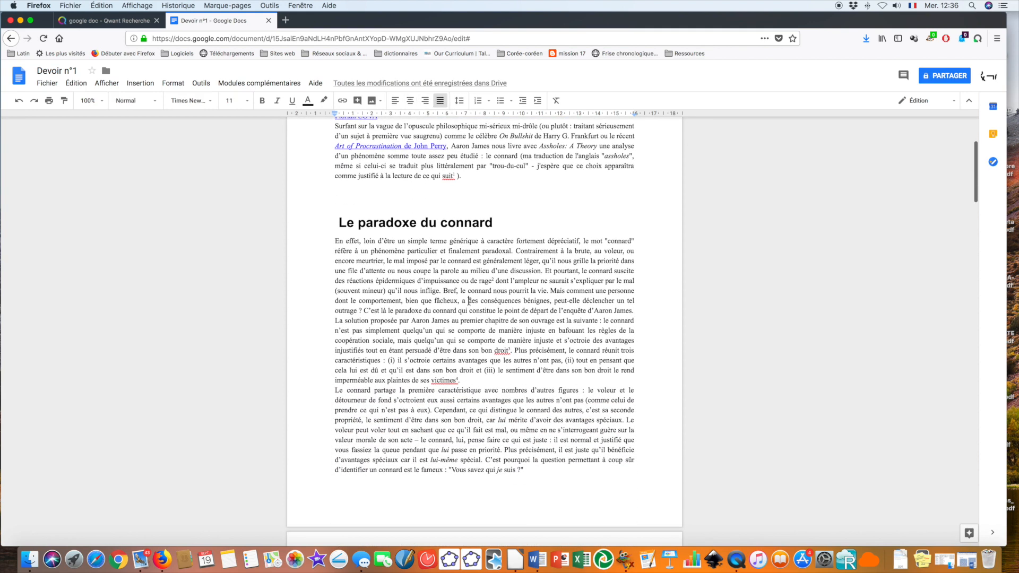
pyautogui.scroll(2, 470, 301)
pyautogui.scroll(1, 470, 300)
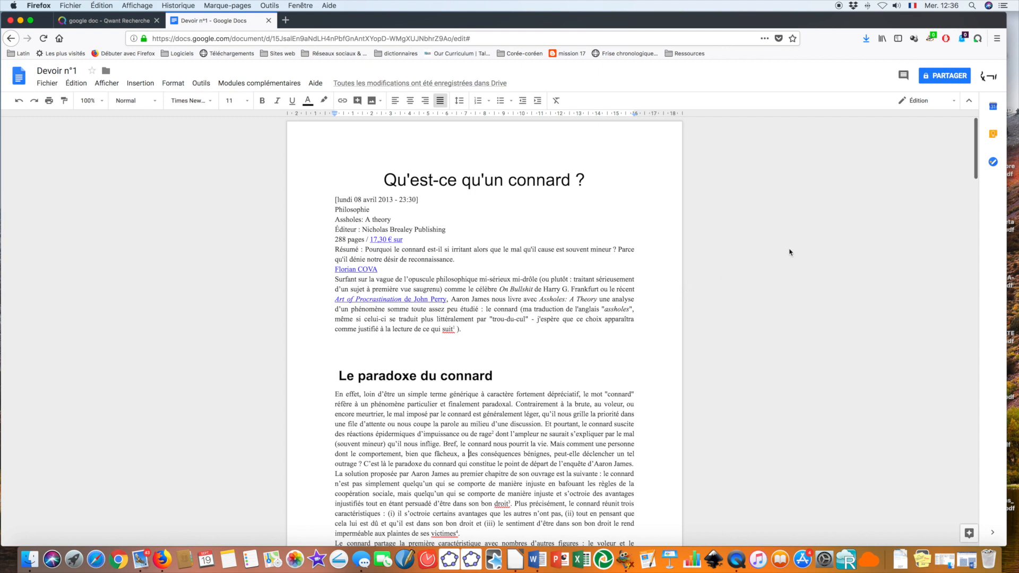
# Prepare a sharing invitation with the recipient's e-mail address and the note "Mercu monsieur. C'est urgent !".
pyautogui.click(938, 79)
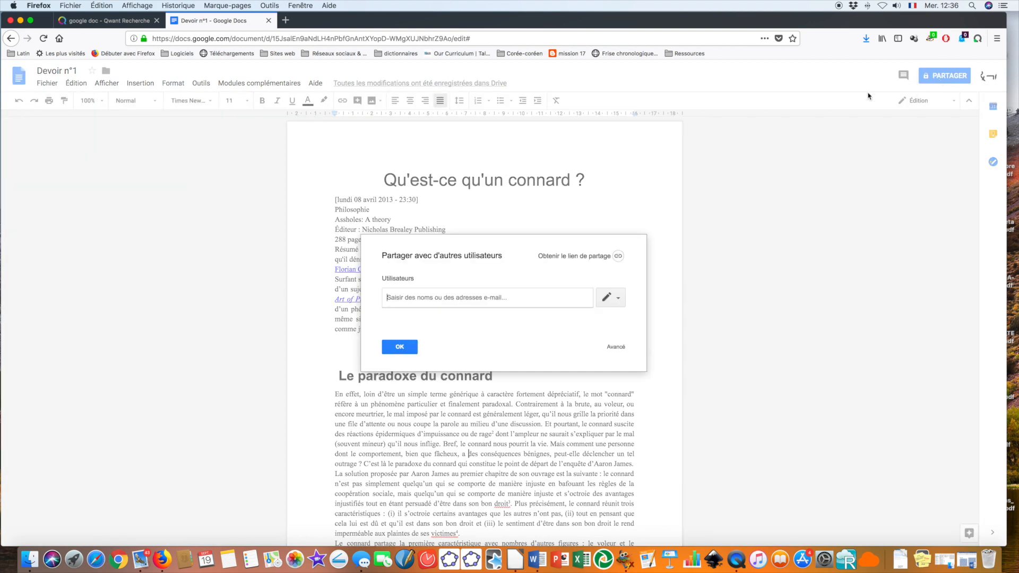
pyautogui.click(435, 297)
pyautogui.write('bidule')
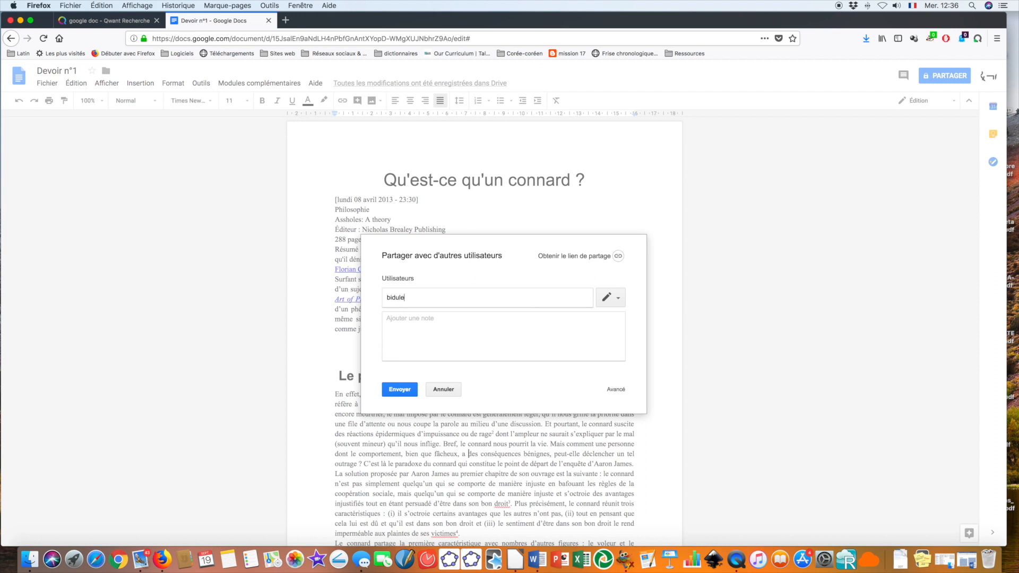
pyautogui.write('@truc.com')
pyautogui.click(426, 323)
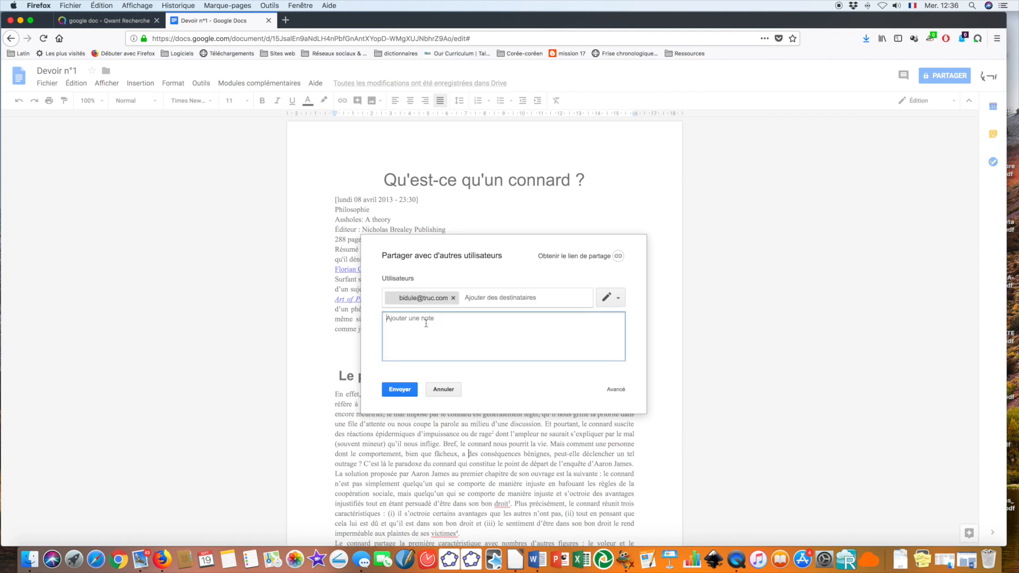
pyautogui.write("Mercu monsieur. C'est urgent !")
# Try the Commentaire, Lecture and Modification permissions for the recipient, and cancel the sharing invitation.
pyautogui.click(618, 300)
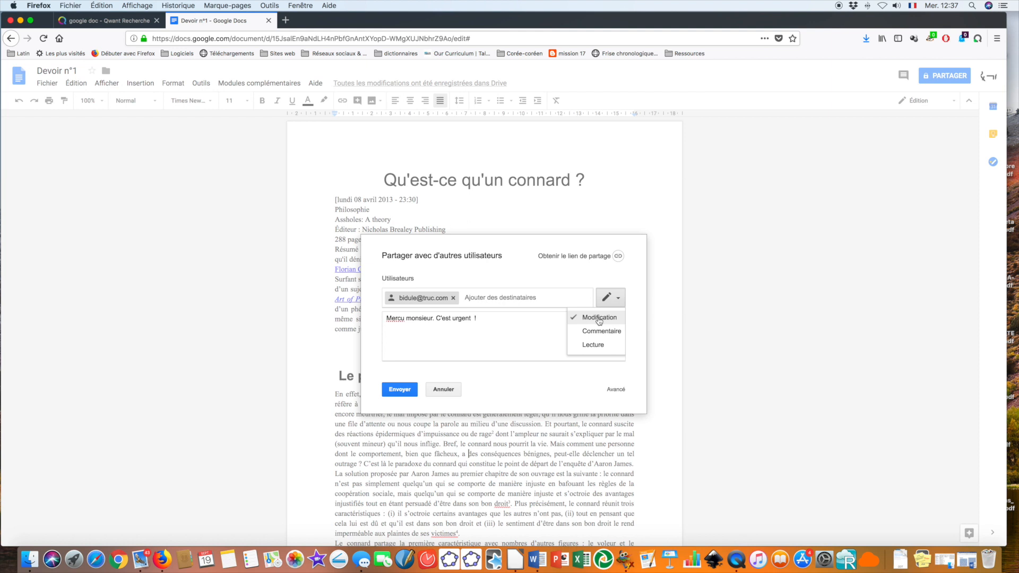
pyautogui.click(591, 331)
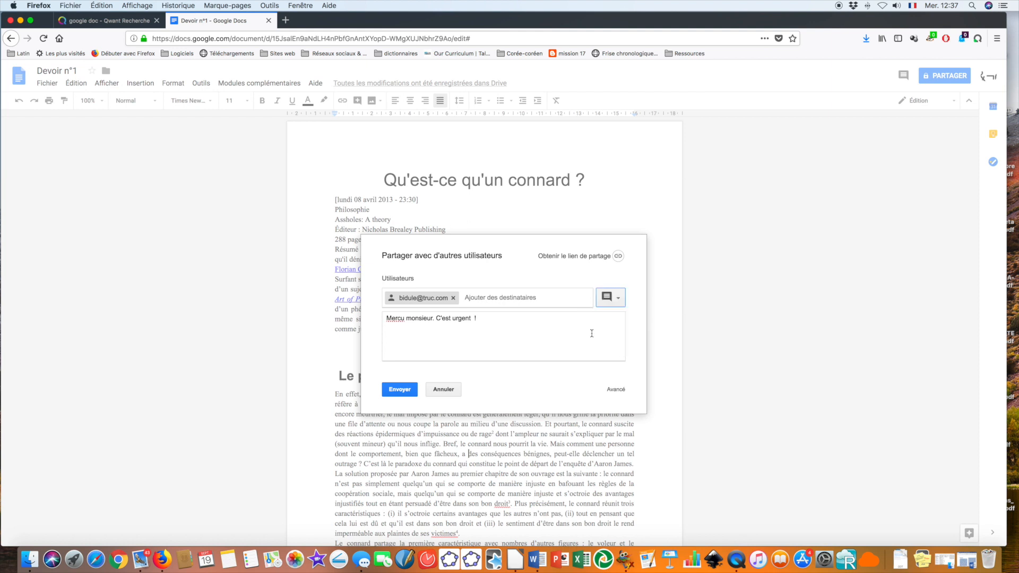
pyautogui.click(619, 301)
pyautogui.click(602, 342)
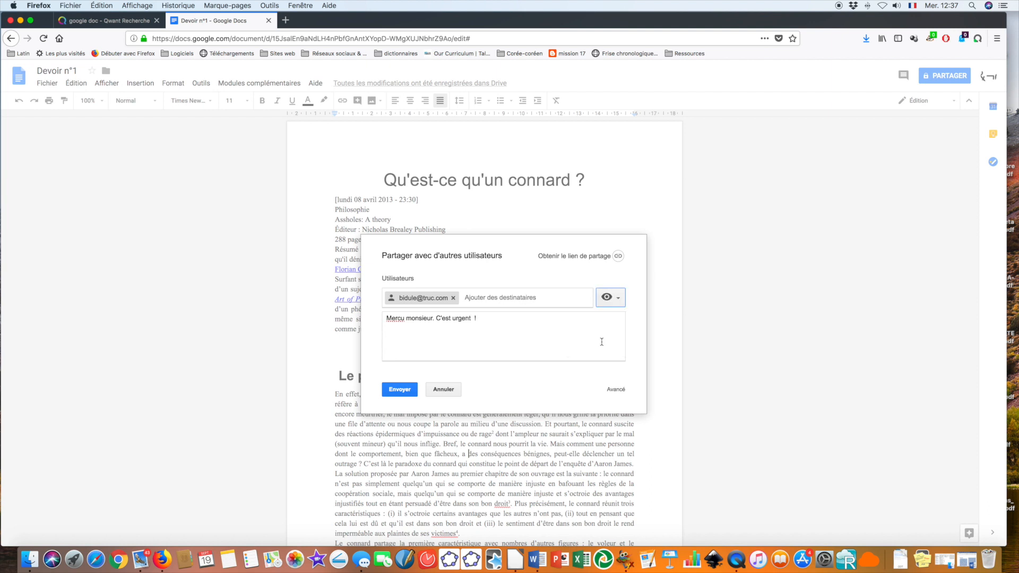
pyautogui.click(619, 300)
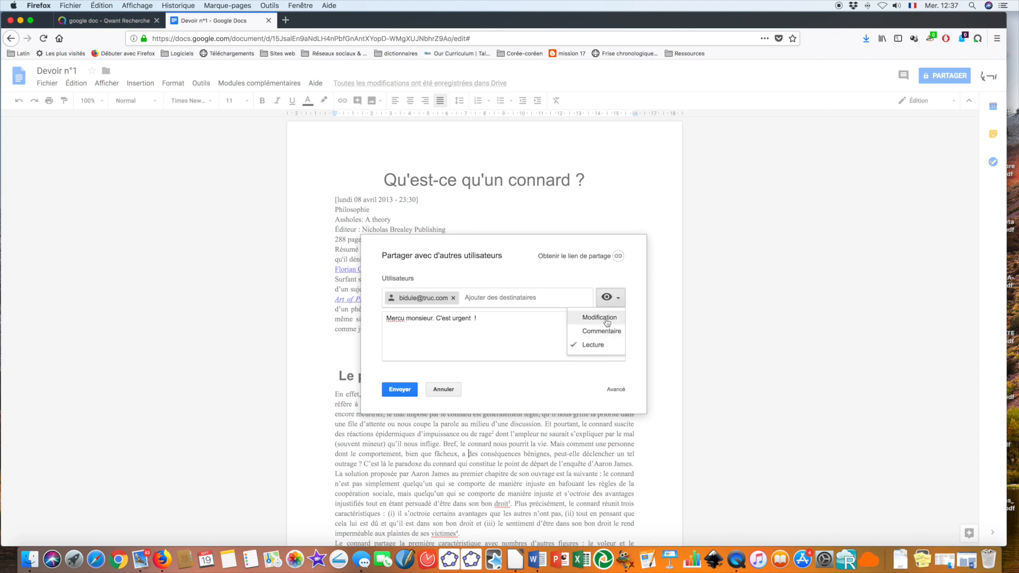
pyautogui.click(606, 320)
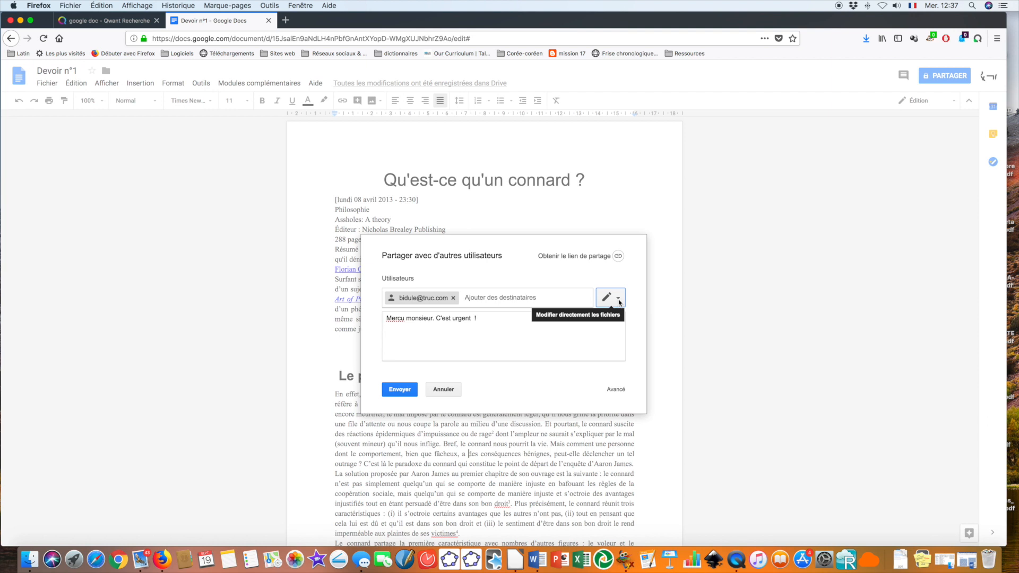
pyautogui.click(619, 300)
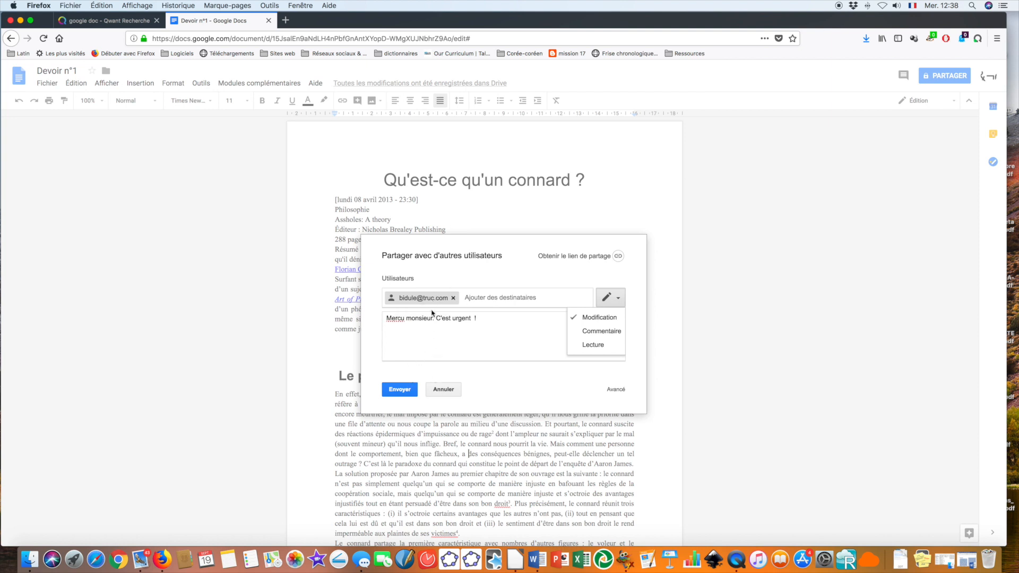
pyautogui.click(443, 390)
pyautogui.click(407, 349)
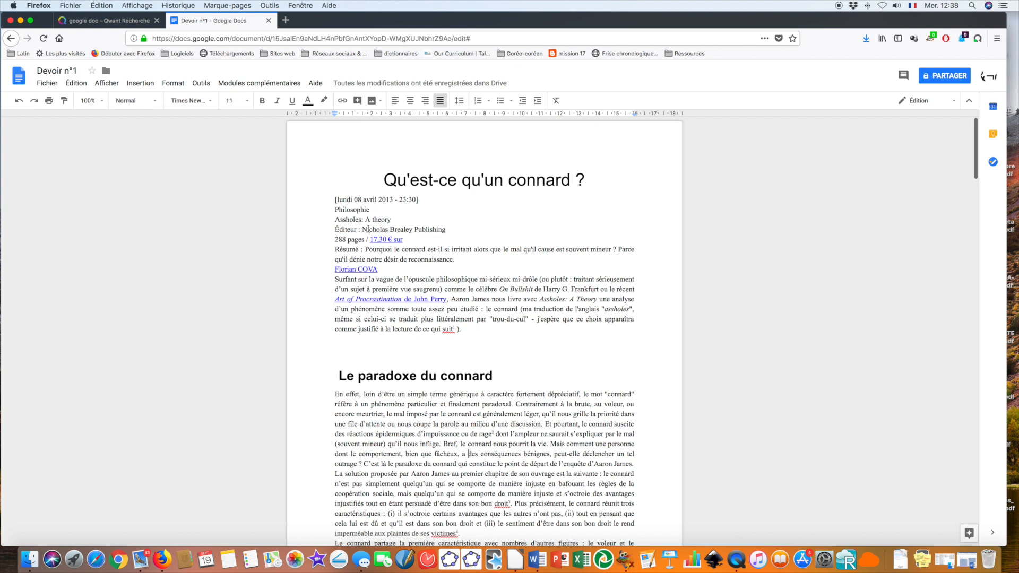
# Add the comment "Quel titre vulgaire?" to the title "Qu'est-ce qu'un connard ?".
pyautogui.scroll(-1, 366, 274)
pyautogui.scroll(1, 365, 275)
pyautogui.moveTo(384, 181); pyautogui.dragTo(583, 181)
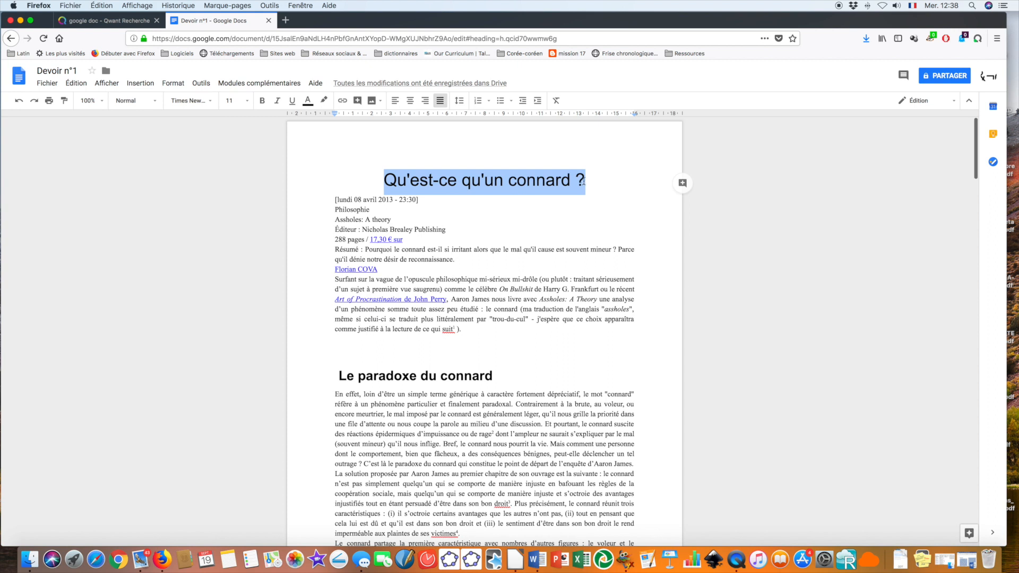
pyautogui.press('super+alt+m')
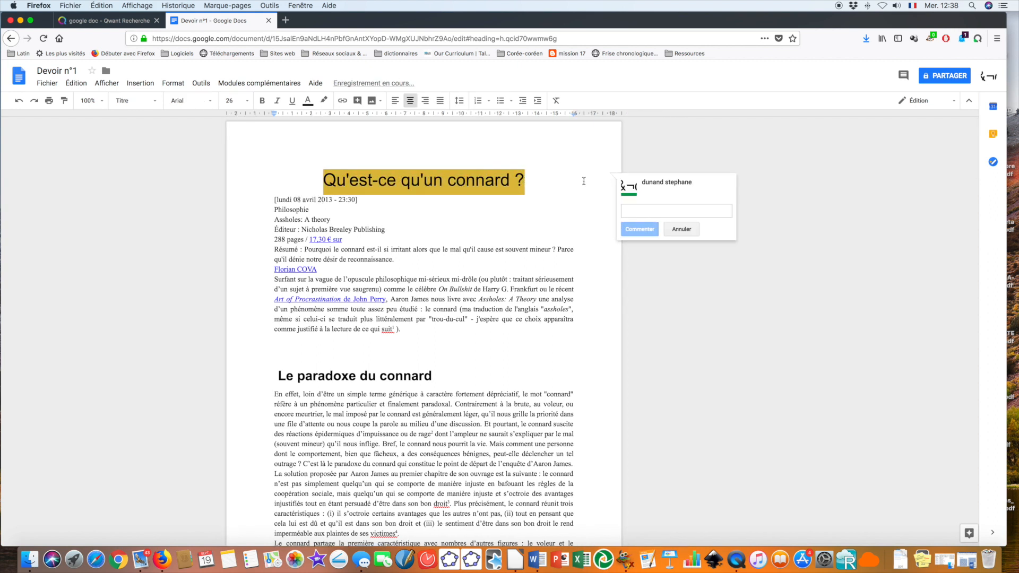
pyautogui.write('Quel titre vulgaire?')
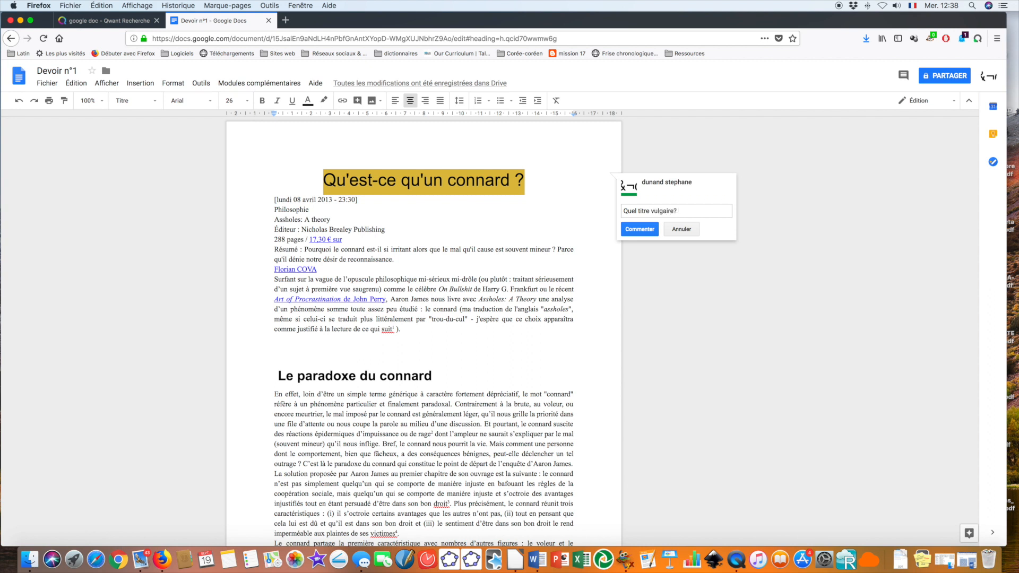
pyautogui.click(640, 228)
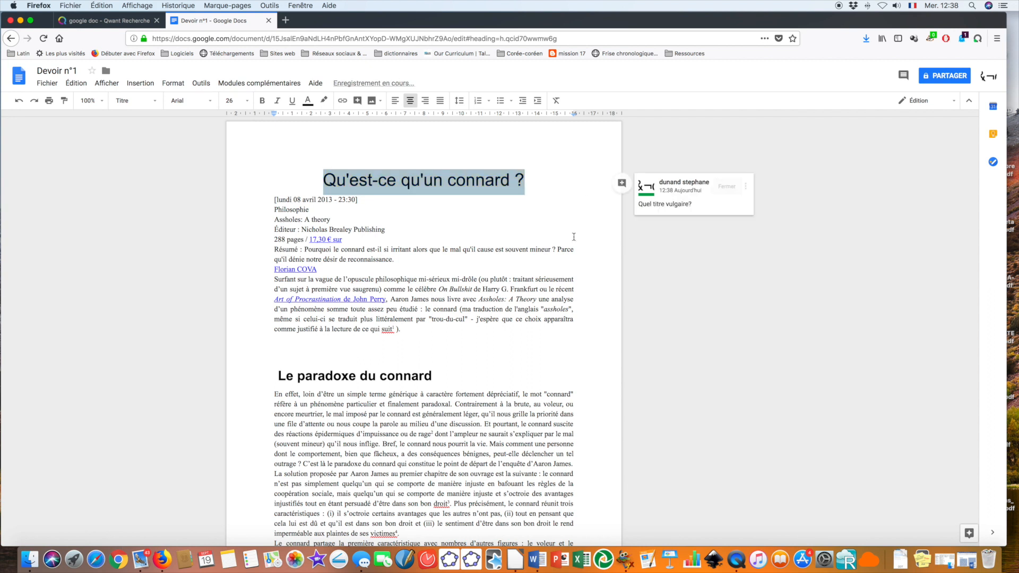
# Add the comment "Très bien." to the first sentence under "Le paradoxe du connard".
pyautogui.scroll(-3, 574, 236)
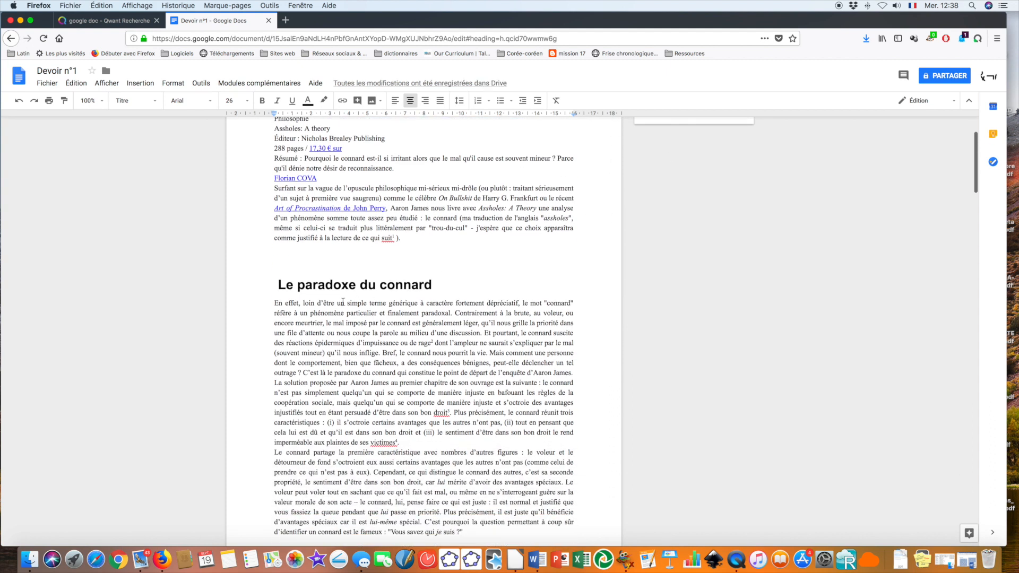
pyautogui.moveTo(275, 303); pyautogui.dragTo(453, 317)
pyautogui.press('super+alt+m')
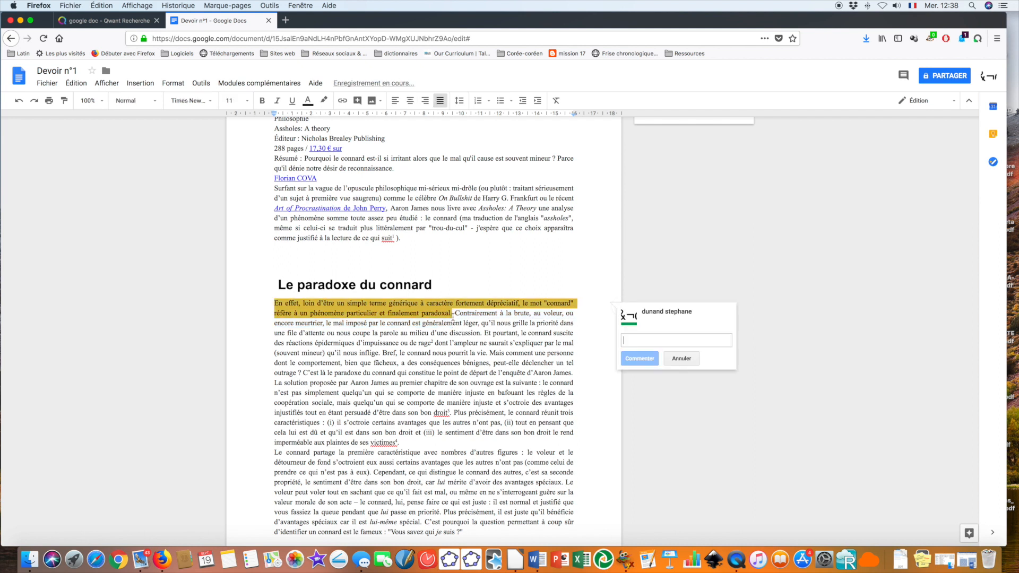
pyautogui.write('Très bien')
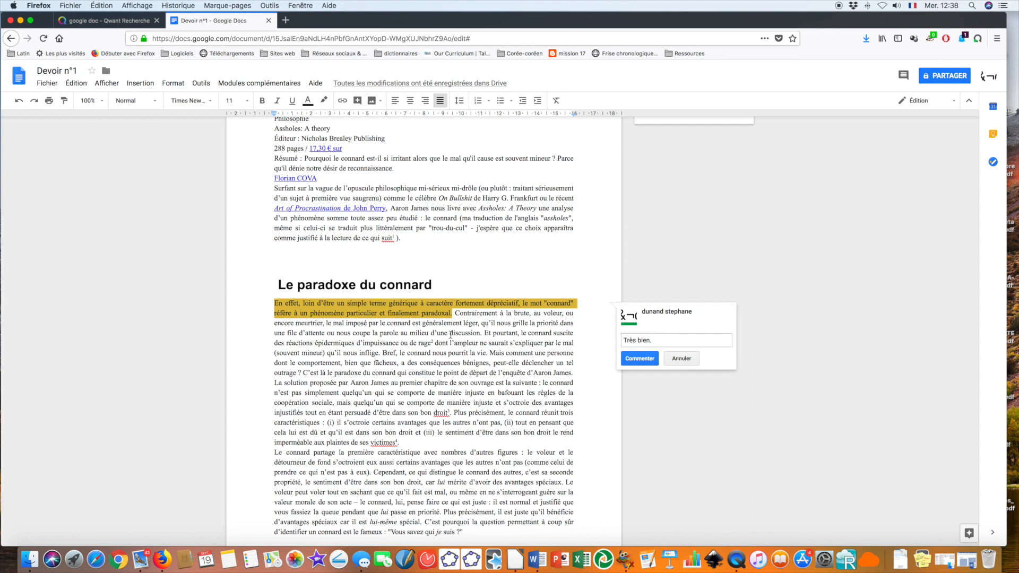
pyautogui.write('.')
pyautogui.click(640, 359)
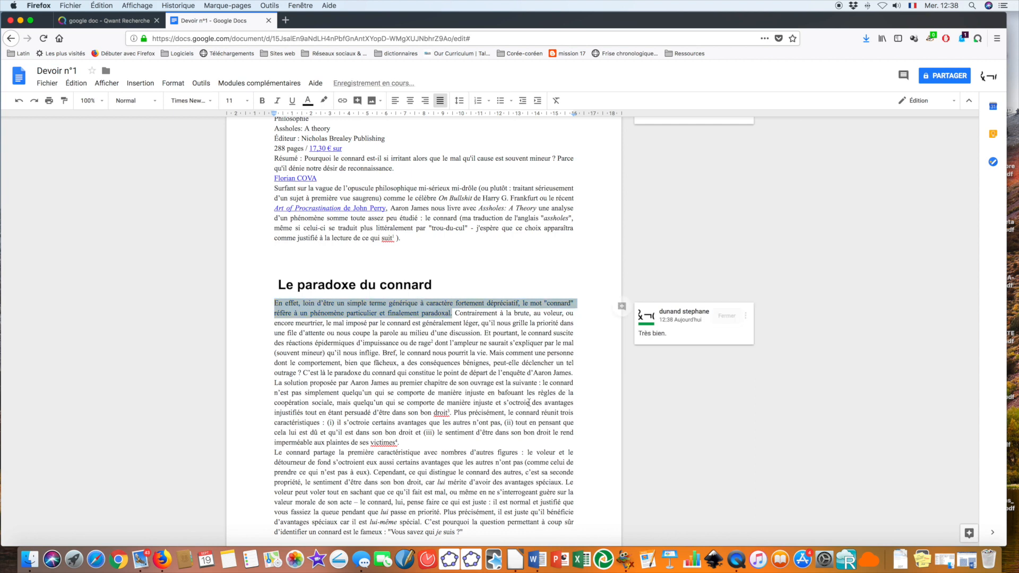
# Add the comment "Excellente définition." to the sentence starting "Plus précisément, le connard réunit trois caractéristiques".
pyautogui.moveTo(455, 413); pyautogui.dragTo(458, 443)
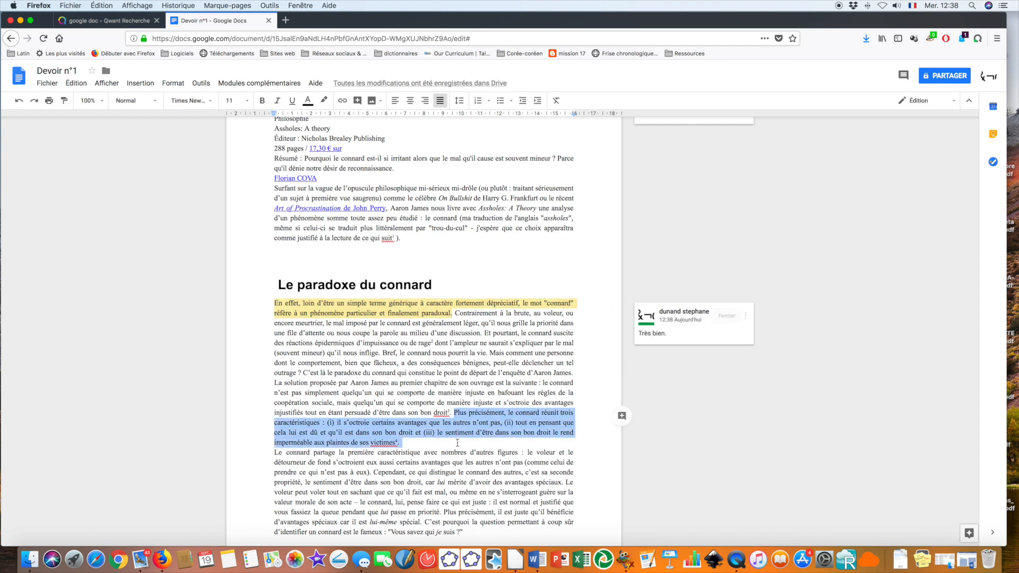
pyautogui.press('super+alt+m')
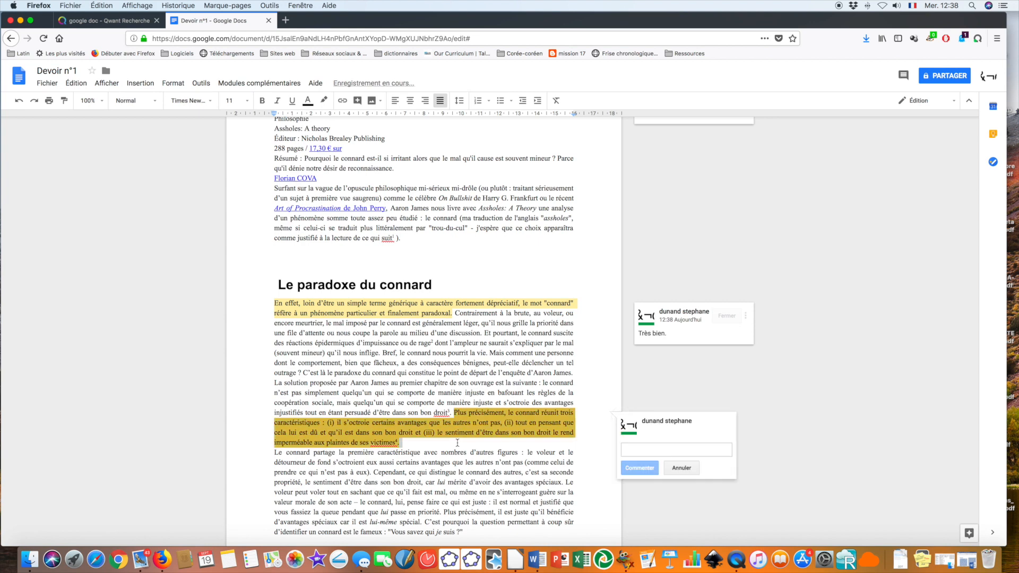
pyautogui.write('Excellen')
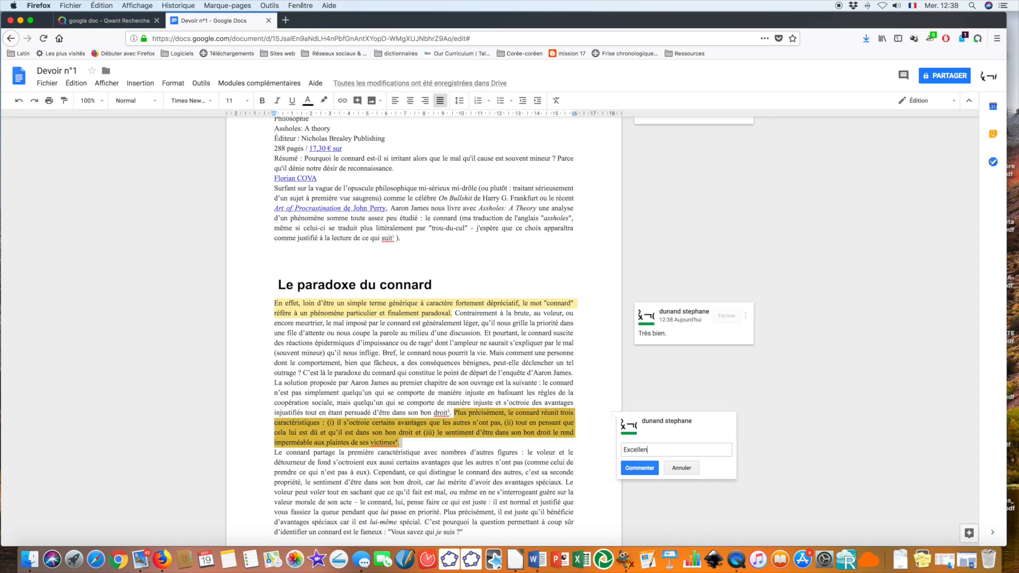
pyautogui.write('te définition.')
pyautogui.click(624, 466)
# Add the comment "Très bon paragraphe." to the first two paragraphs under "Le paradoxe du connard".
pyautogui.moveTo(266, 306); pyautogui.dragTo(406, 441)
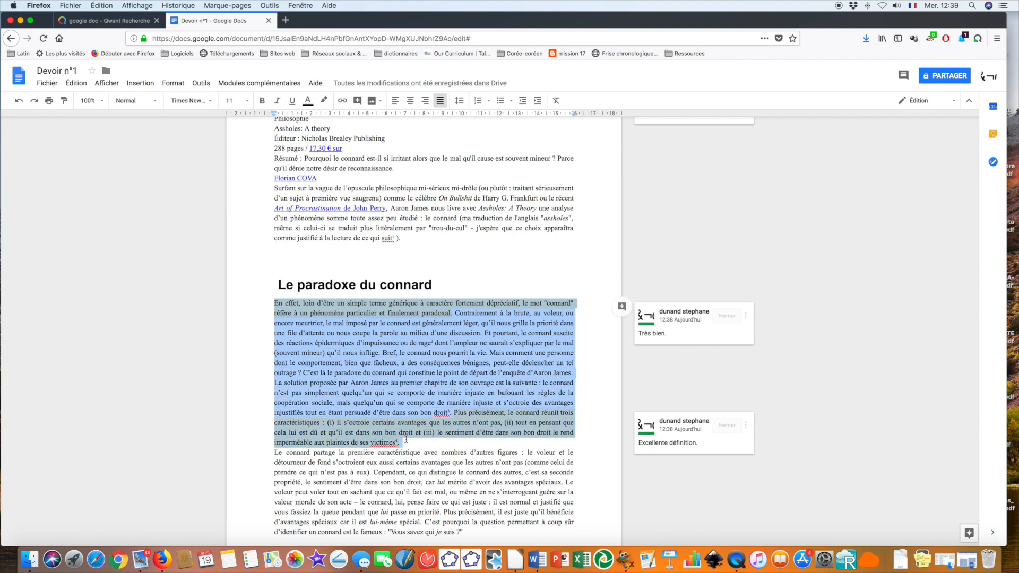
pyautogui.press('super+alt+m')
pyautogui.write('Tr')
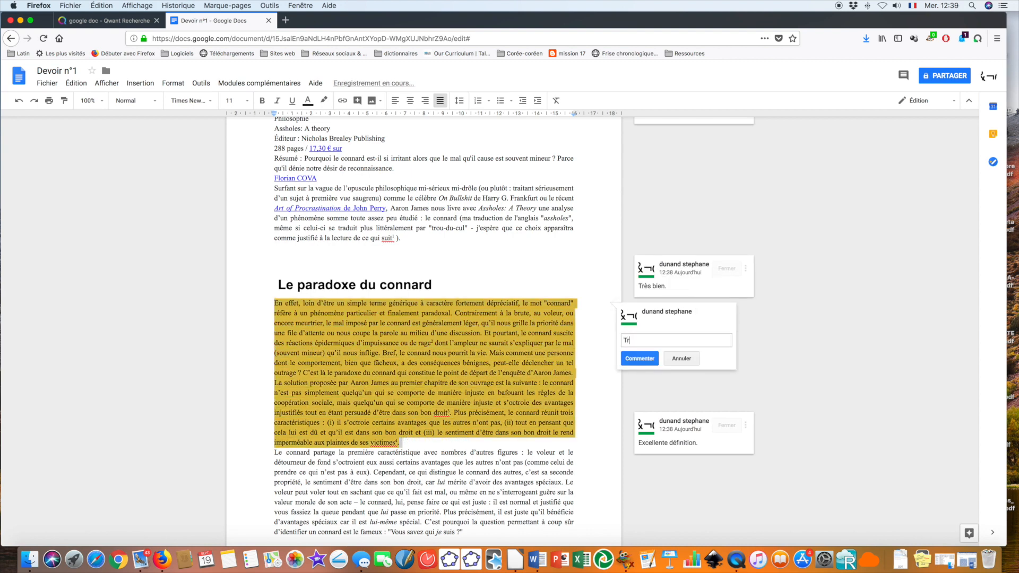
pyautogui.write('ès bon paragraphe')
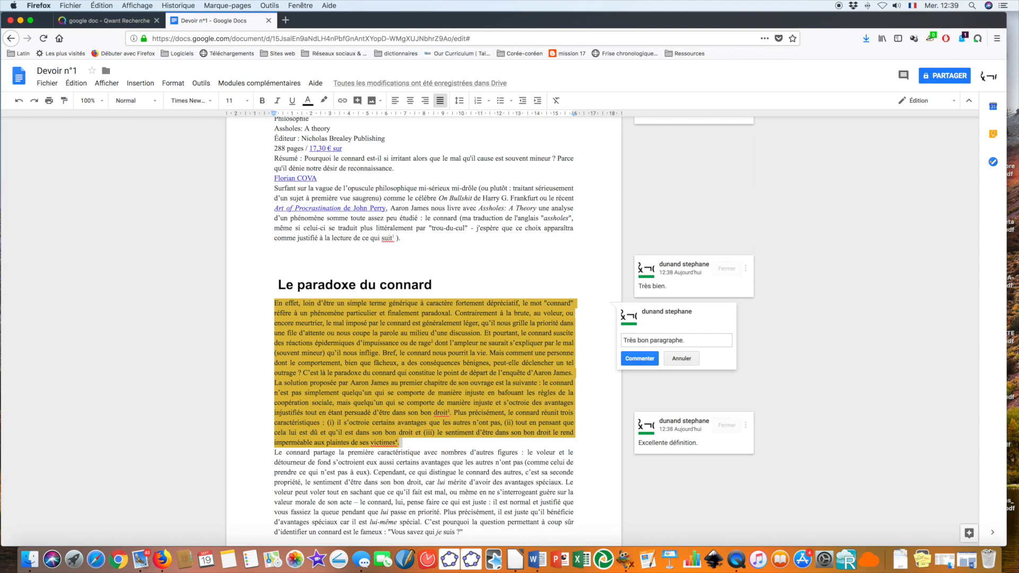
pyautogui.write('.')
pyautogui.press('Return')
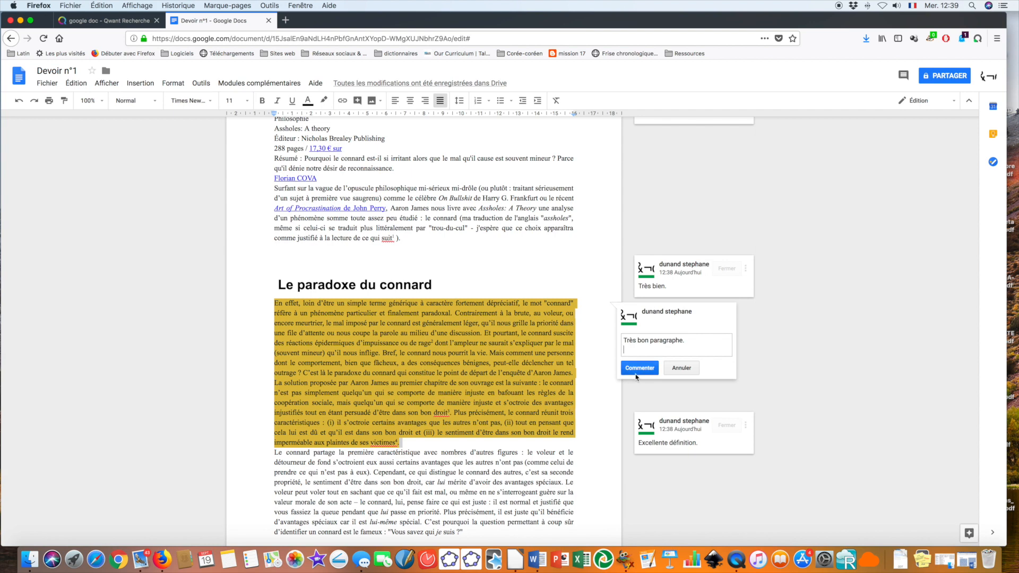
pyautogui.click(639, 368)
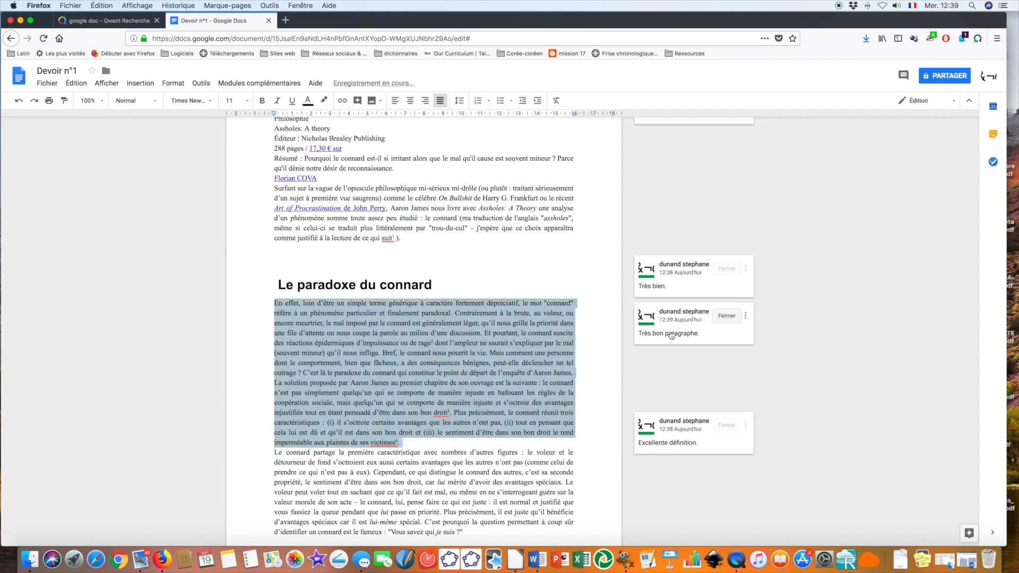
# Examine the comments "Très bon paragraphe.", "Très bien." and "Excellente définition." together with the passages they are attached to.
pyautogui.click(671, 335)
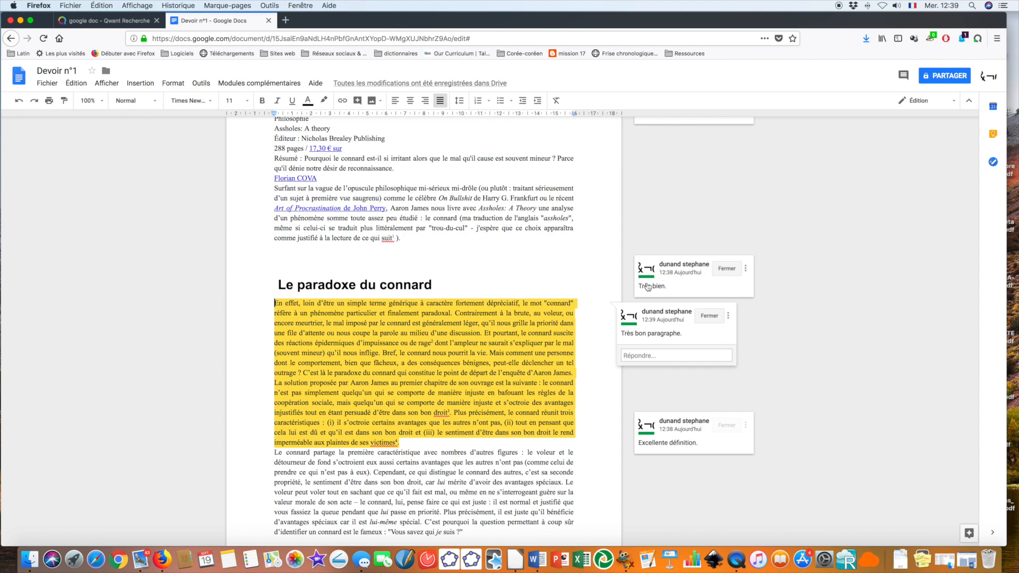
pyautogui.click(648, 287)
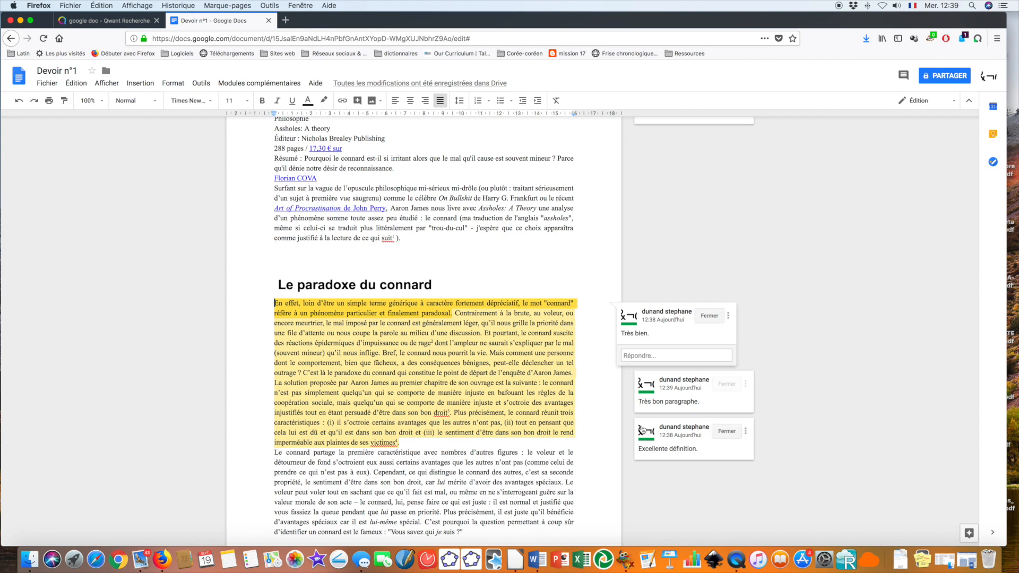
pyautogui.click(642, 430)
pyautogui.click(644, 376)
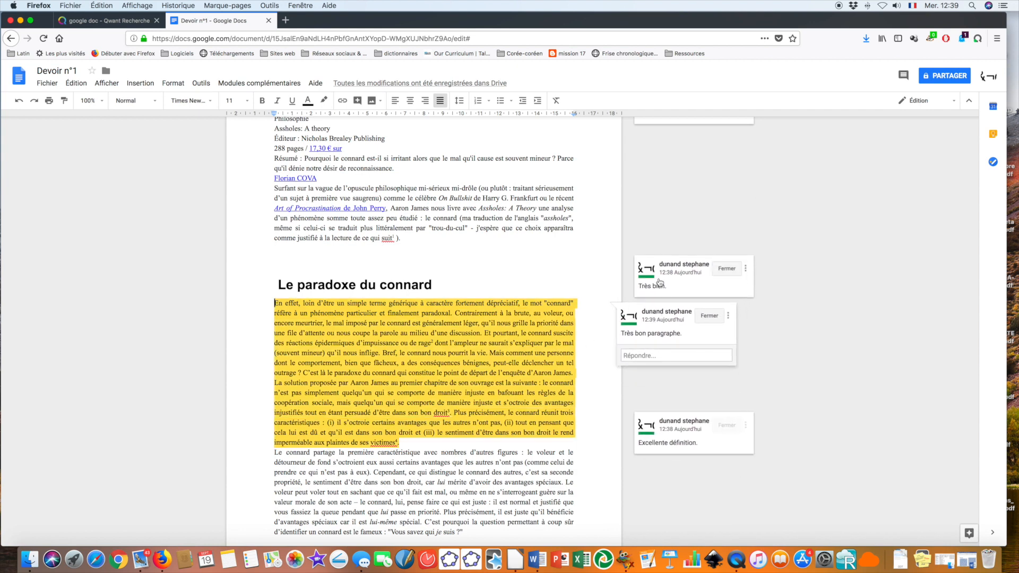
pyautogui.click(660, 284)
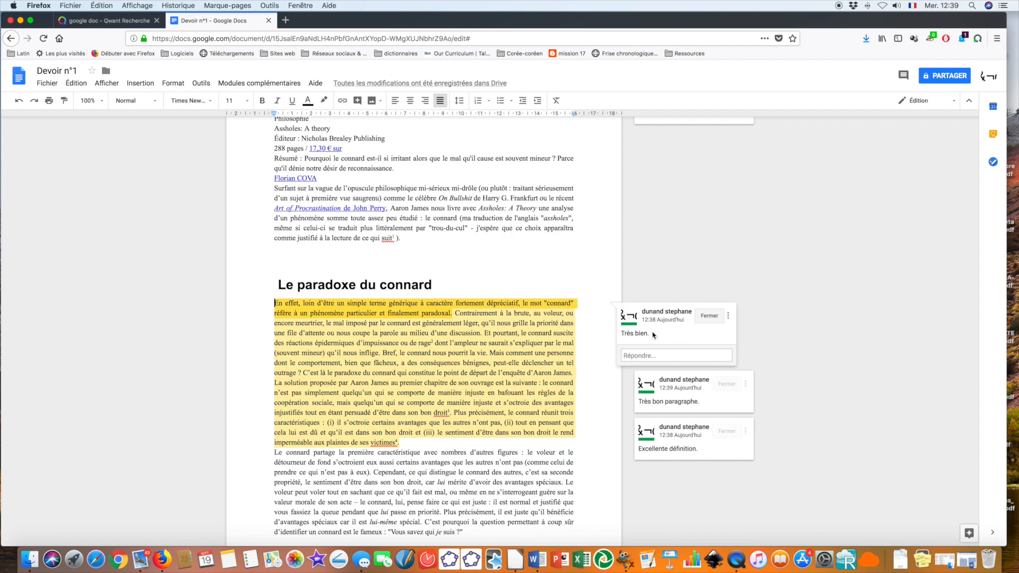
pyautogui.scroll(-3, 654, 340)
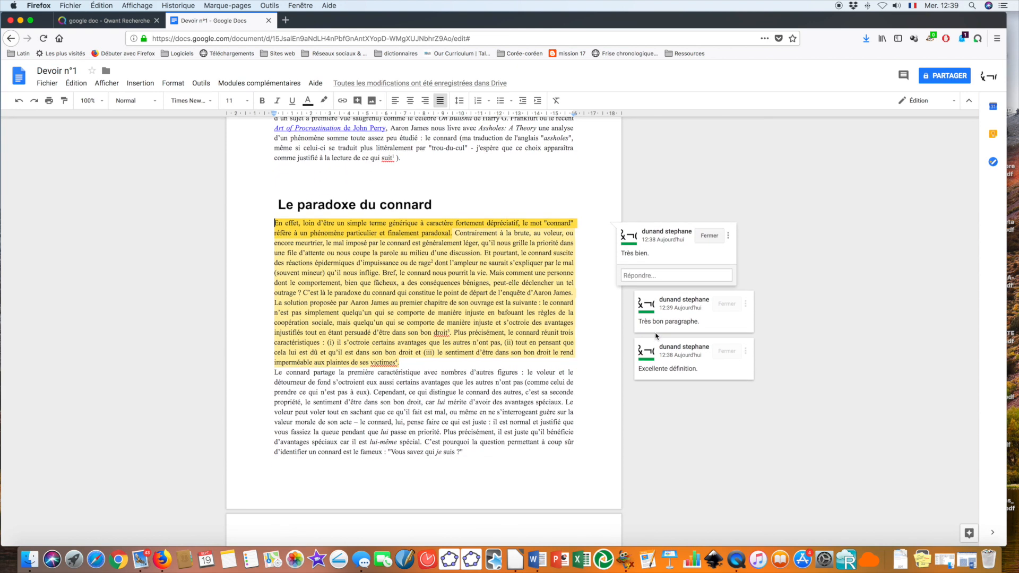
pyautogui.scroll(4, 628, 326)
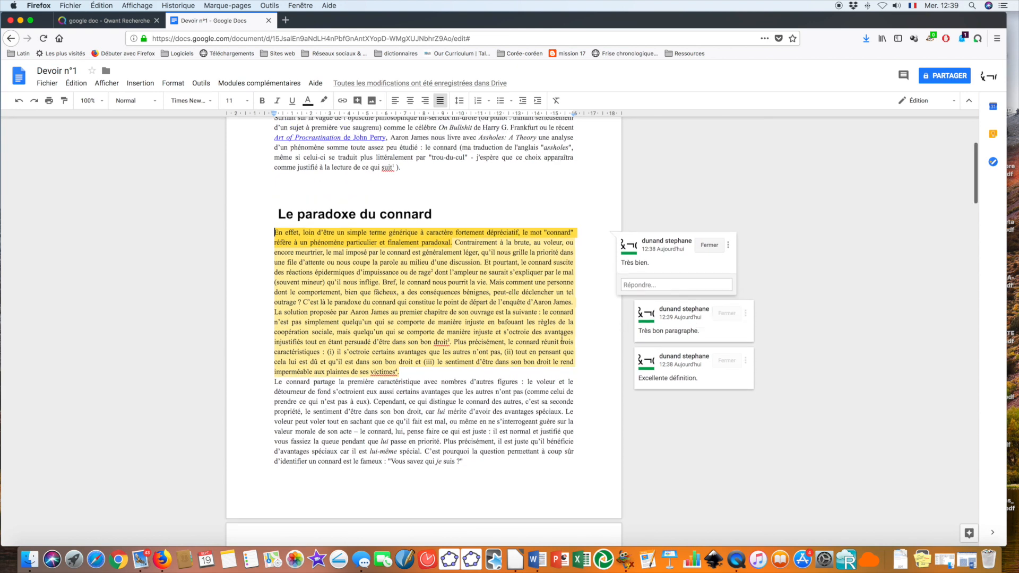
pyautogui.scroll(-4, 593, 309)
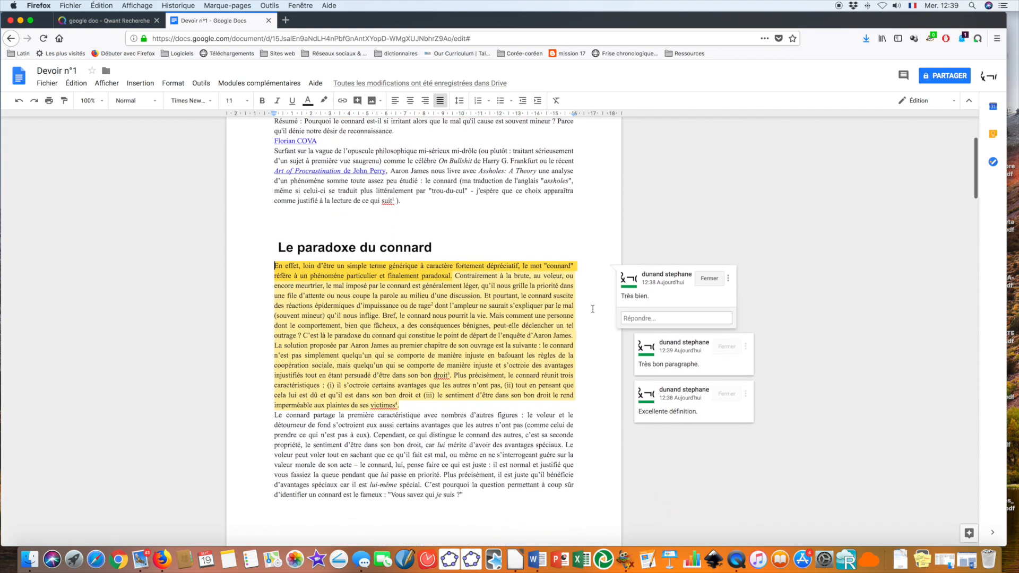
pyautogui.scroll(3, 593, 309)
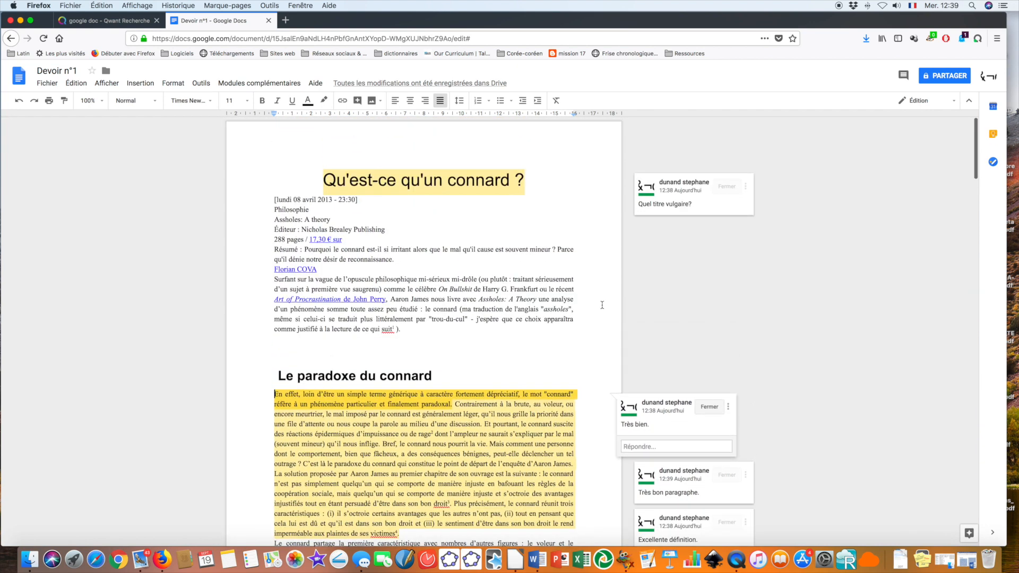
# Replace the word "connard" with "imbécile" in the document title directly in editing mode.
pyautogui.click(908, 102)
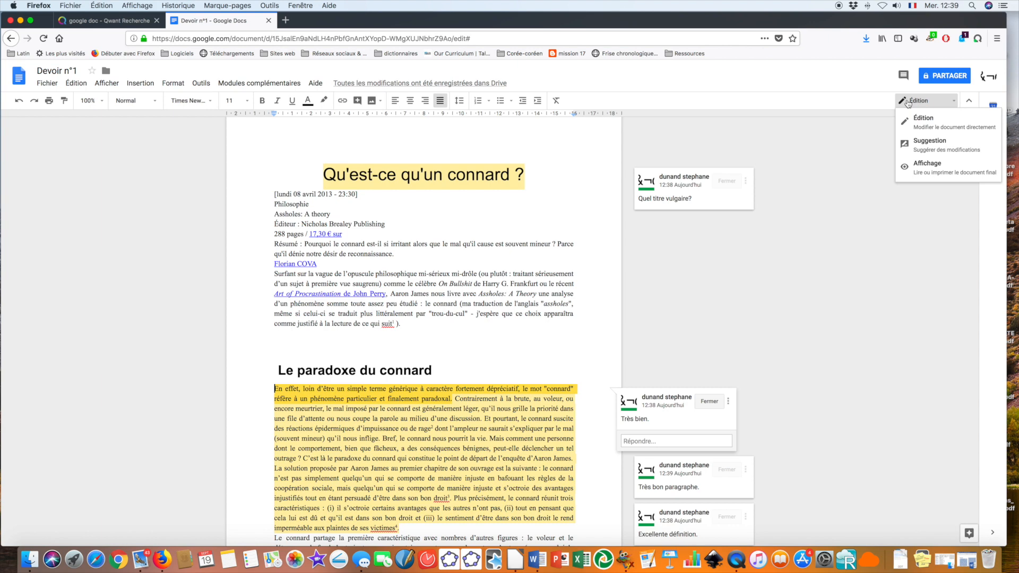
pyautogui.click(596, 159)
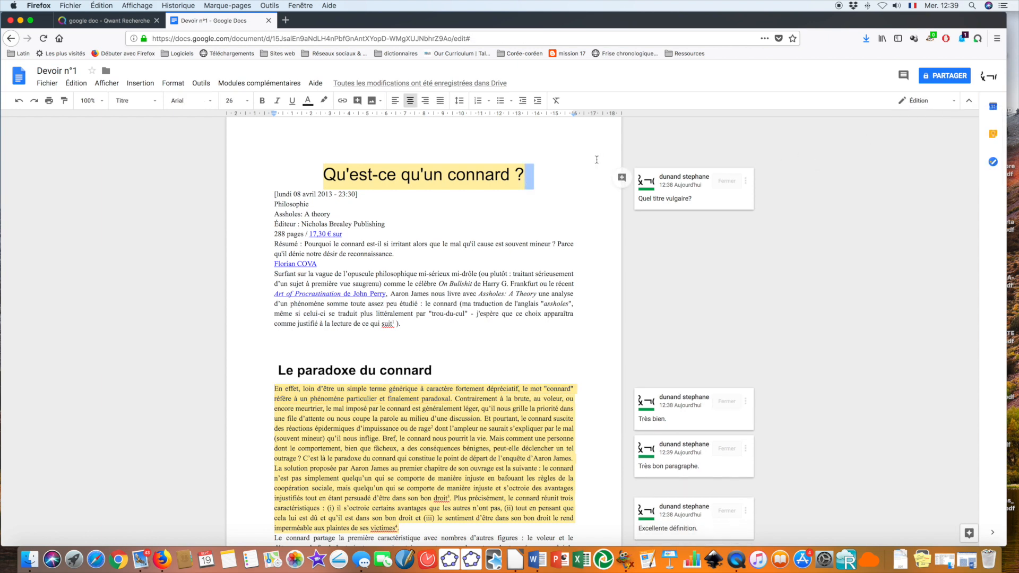
pyautogui.moveTo(448, 175); pyautogui.dragTo(514, 173)
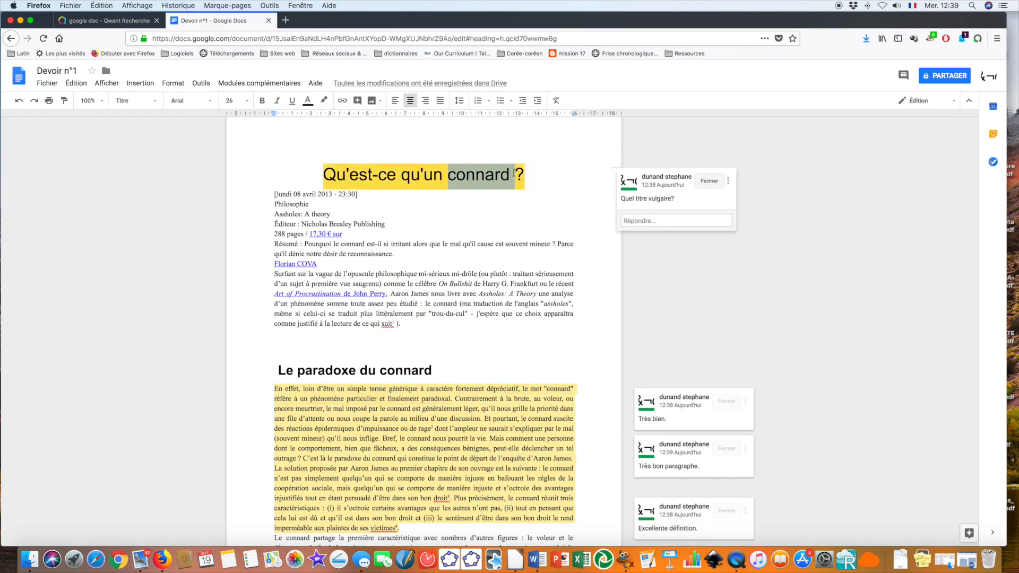
pyautogui.press('BackSpace')
pyautogui.write('imbéc')
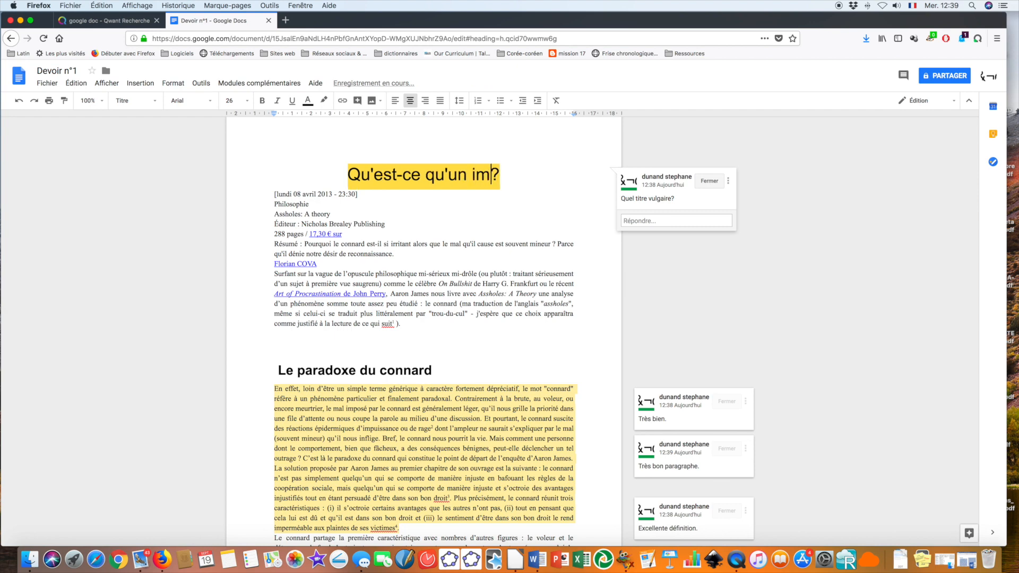
pyautogui.write('ile')
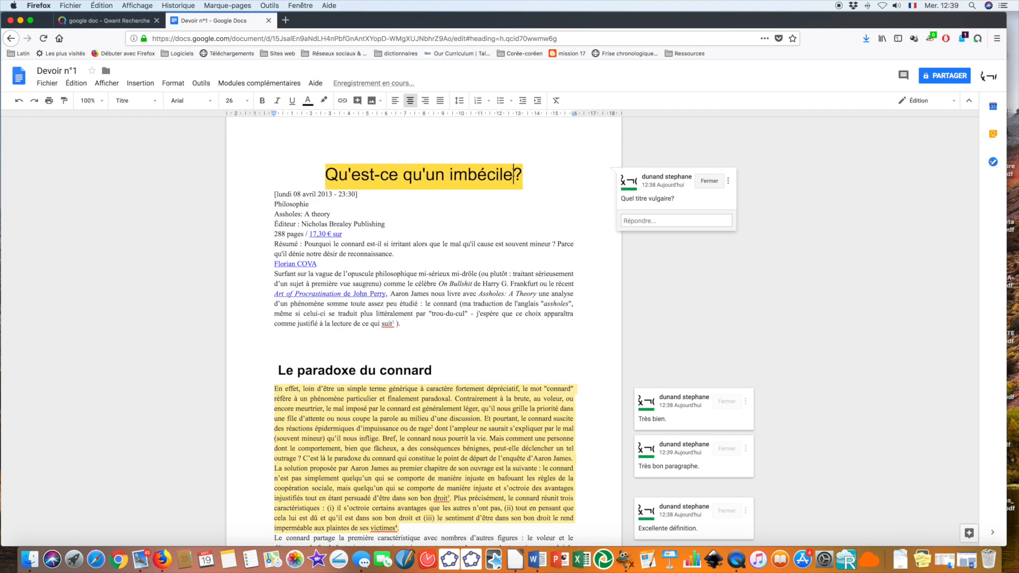
pyautogui.click(475, 224)
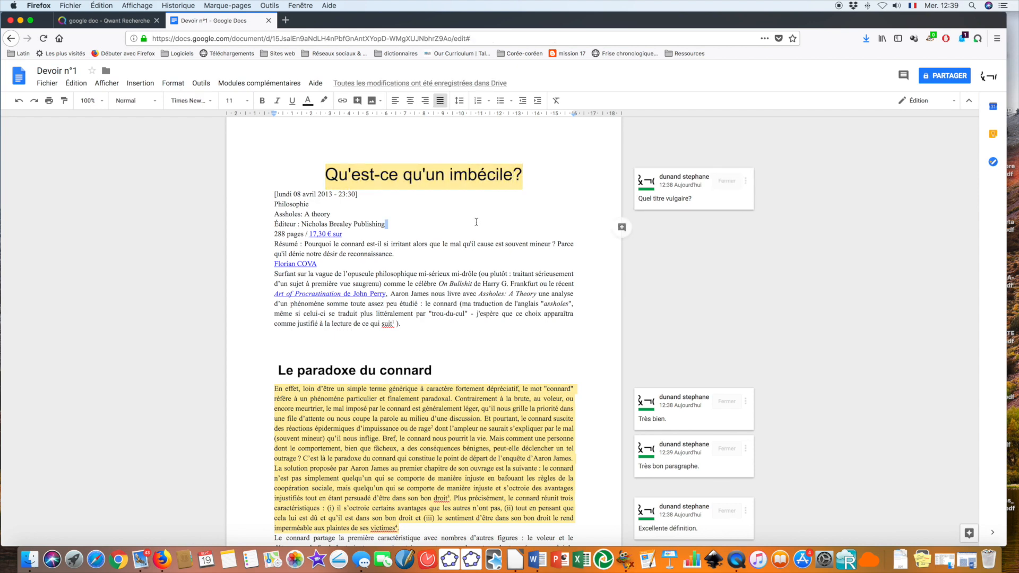
# Change the word "imbécile" in the document title back to "connard".
pyautogui.moveTo(450, 176); pyautogui.dragTo(513, 175)
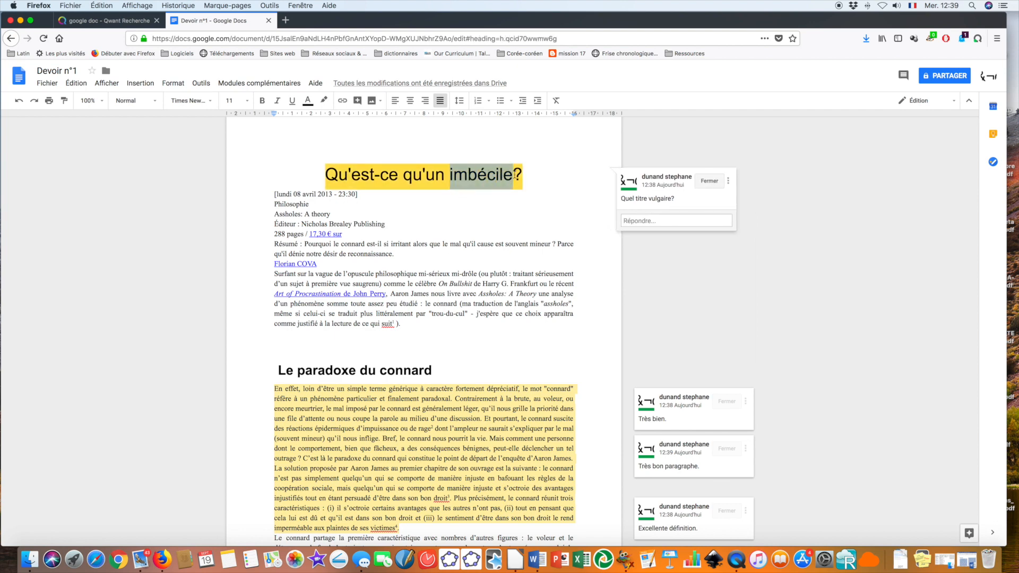
pyautogui.write('connard')
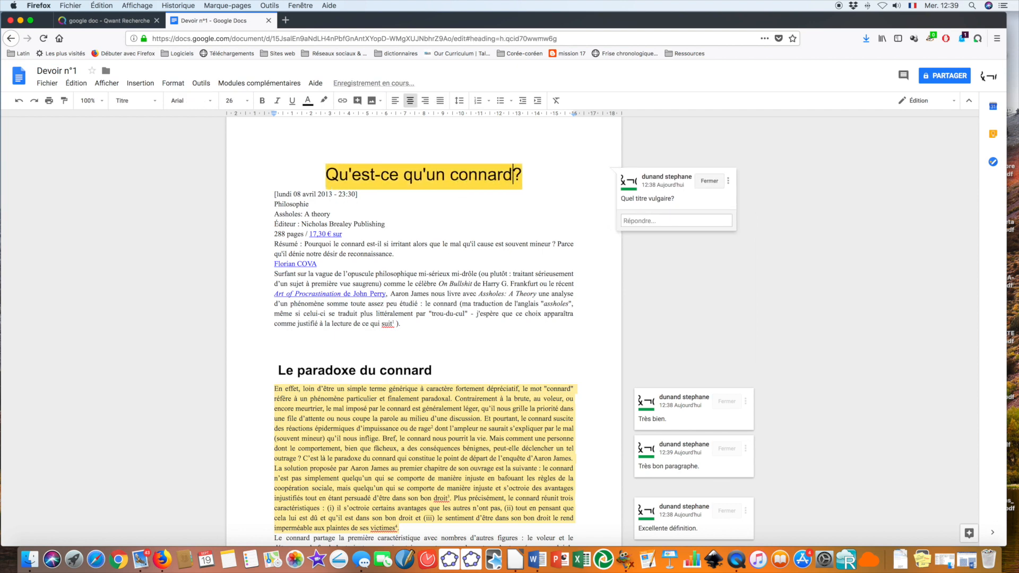
pyautogui.click(504, 207)
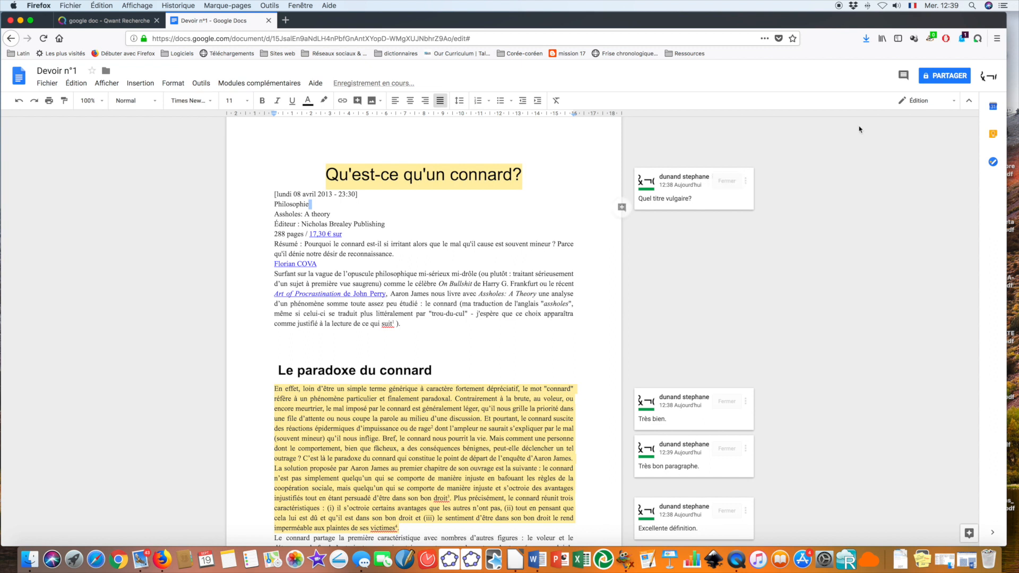
# Switch the document from editing to Suggestion mode.
pyautogui.click(925, 101)
pyautogui.click(926, 143)
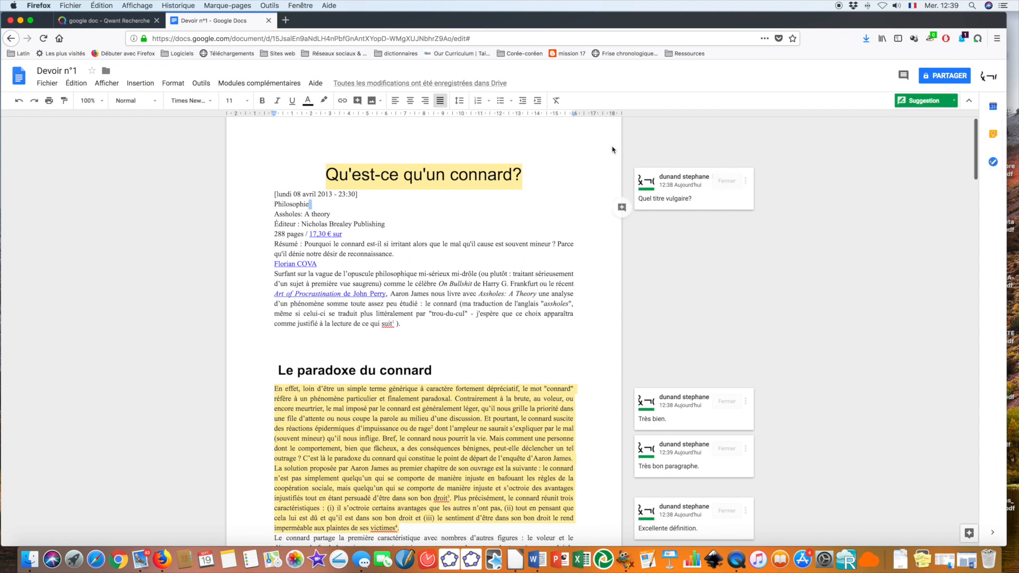
# Suggest replacing "connard" with "imbécile" in the document title, and reject that suggestion.
pyautogui.moveTo(451, 175); pyautogui.dragTo(512, 175)
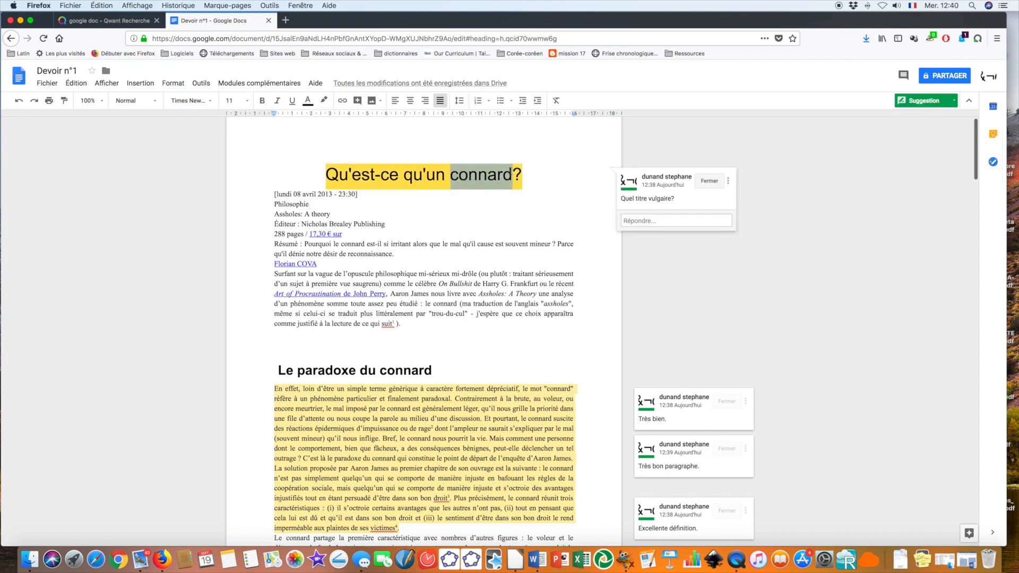
pyautogui.write('iméb')
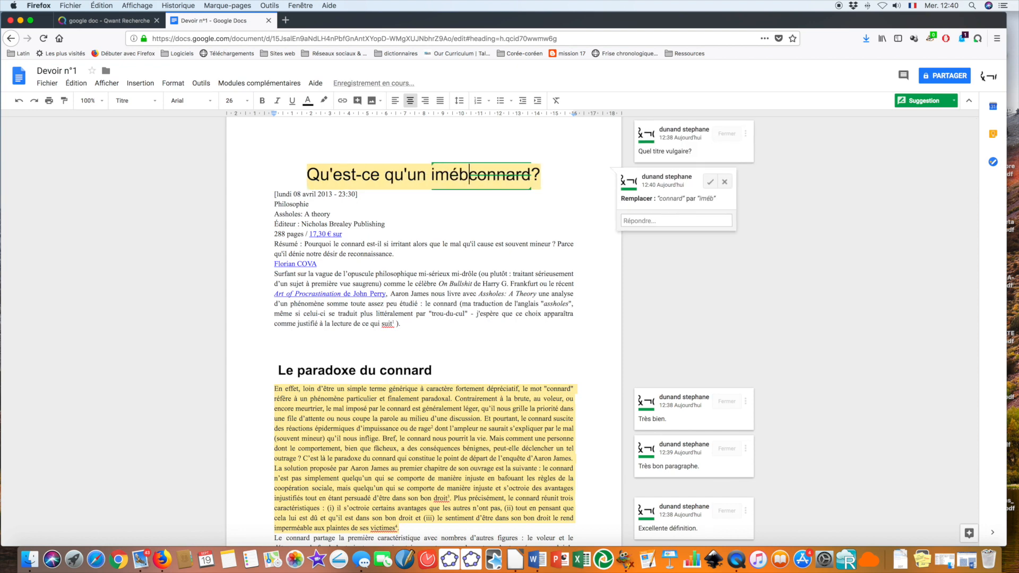
pyautogui.press('BackSpace')
pyautogui.press('BackSpace')
pyautogui.press('BackSpace')
pyautogui.write('mbécile')
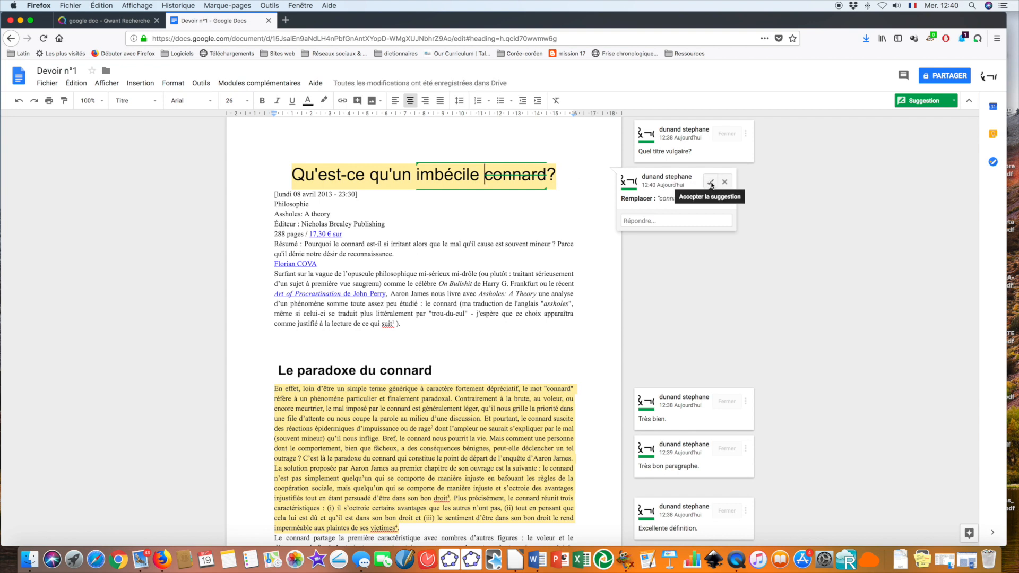
pyautogui.click(724, 182)
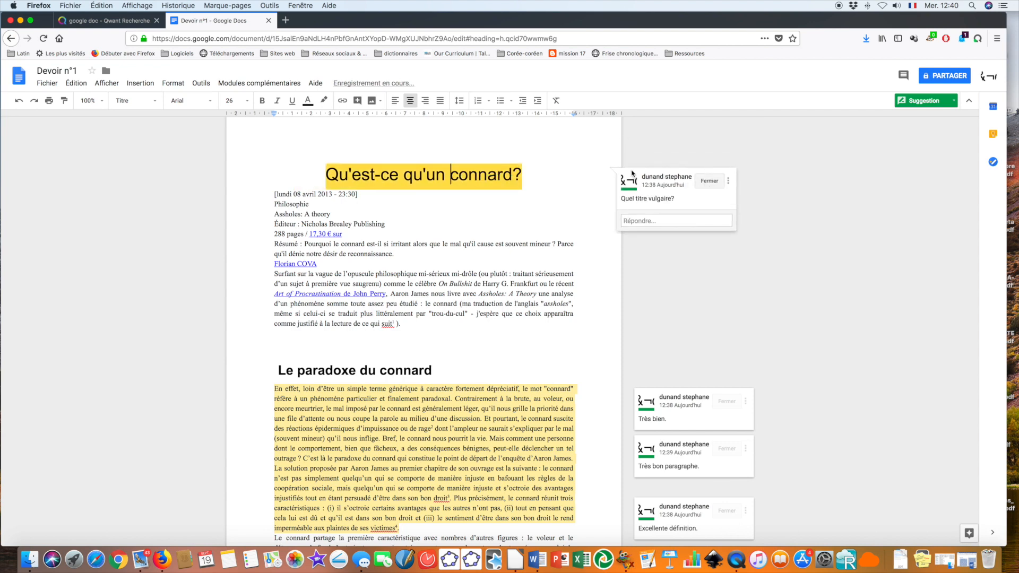
# Suggest replacing "connard" with "imbécile" in the document title again and accept the suggestion.
pyautogui.write('imbévil')
pyautogui.press('BackSpace')
pyautogui.press('BackSpace')
pyautogui.press('BackSpace')
pyautogui.write('cile')
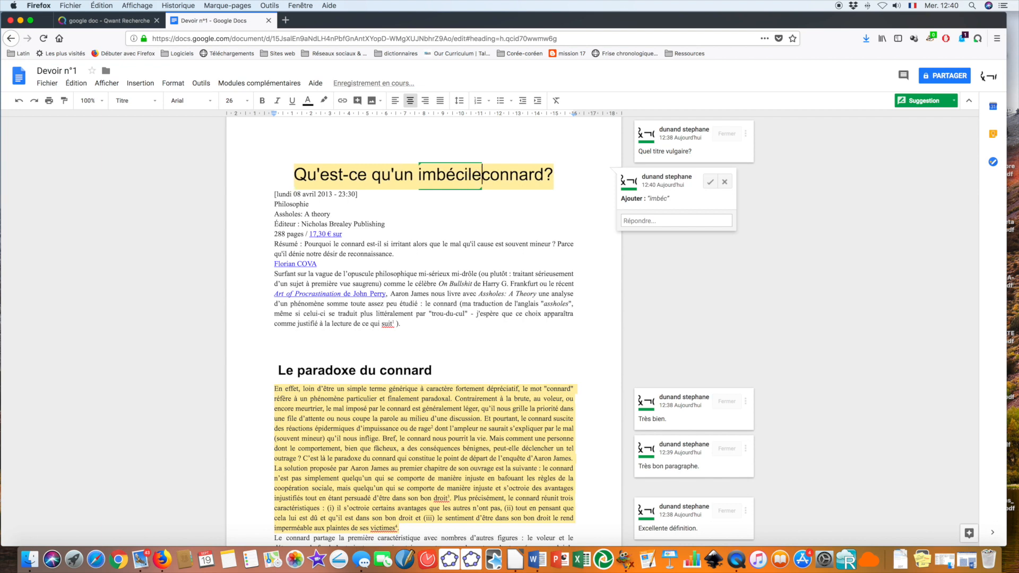
pyautogui.moveTo(482, 175); pyautogui.dragTo(544, 175)
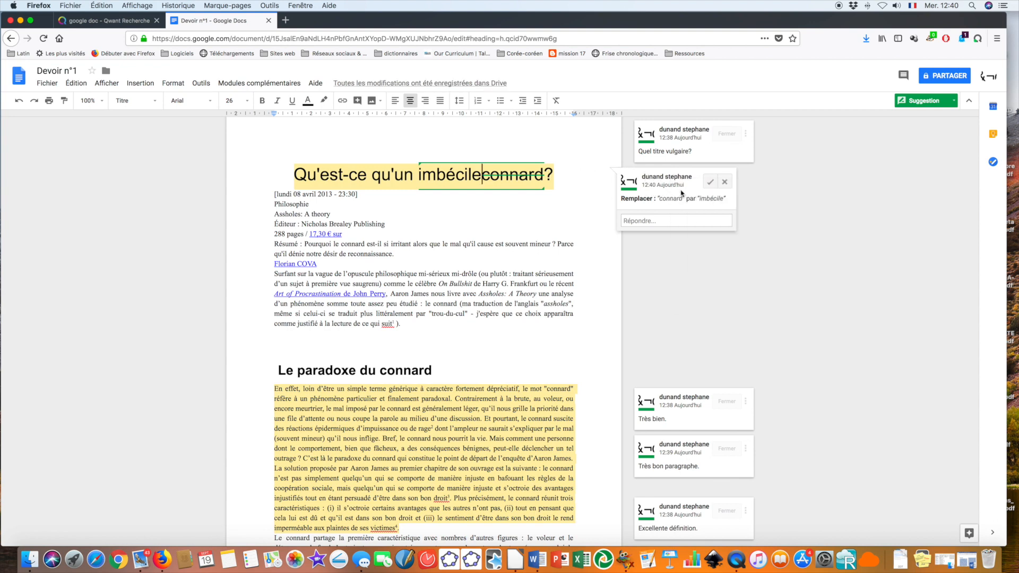
pyautogui.click(709, 184)
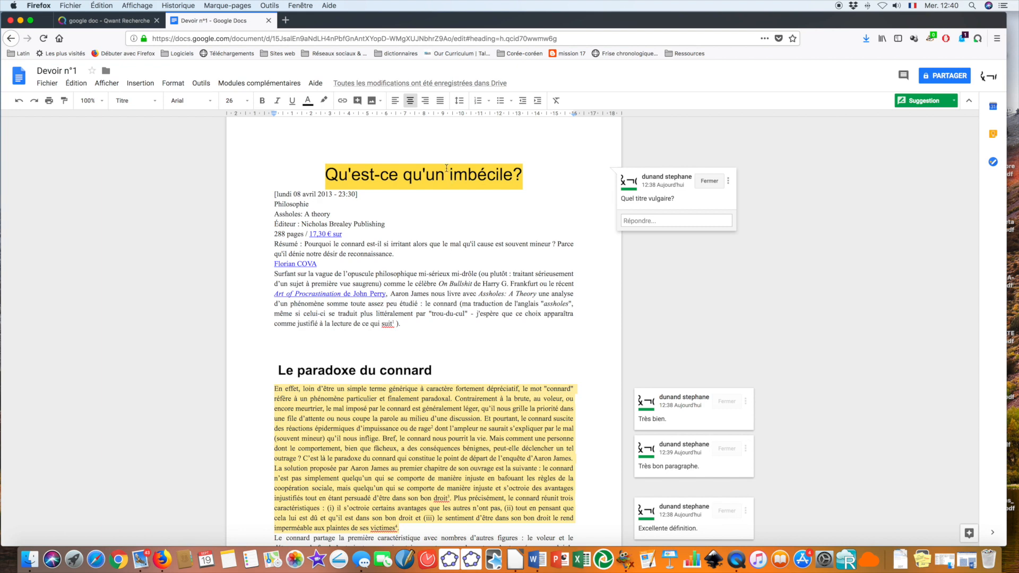
# Suggest deleting the final "e" of "philosophique" in the introductory paragraph.
pyautogui.click(416, 273)
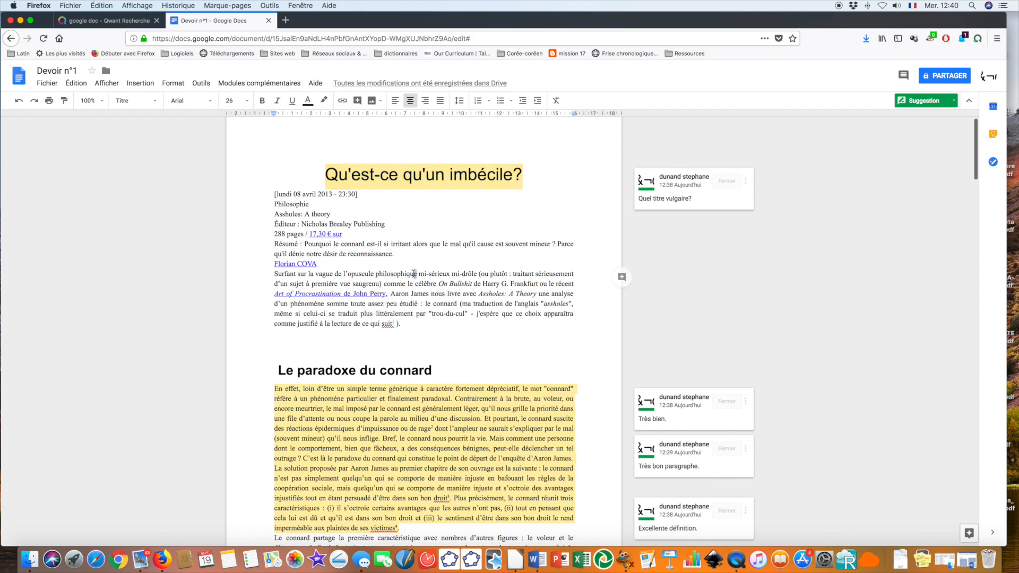
pyautogui.press('BackSpace')
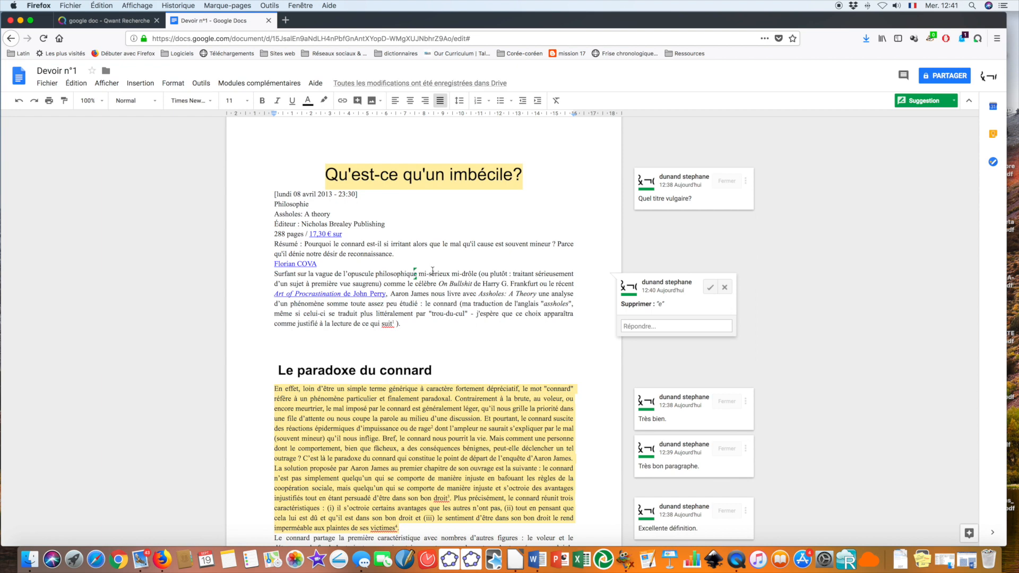
pyautogui.scroll(1, 452, 271)
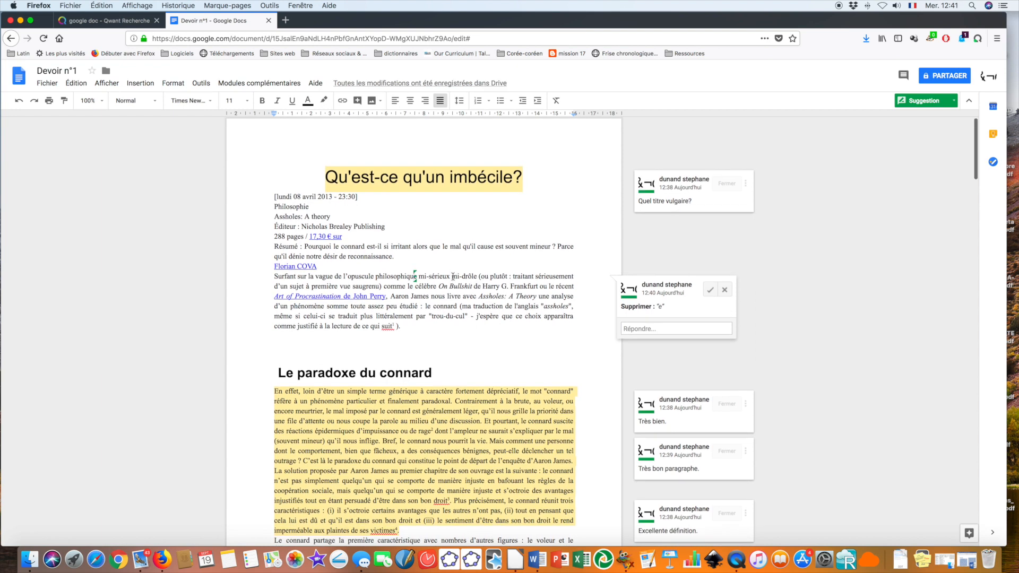
pyautogui.scroll(1, 488, 287)
# Suggest adding the sentence "L'auteur est très bon." at the end of the introductory paragraph, and reject that suggestion.
pyautogui.click(424, 329)
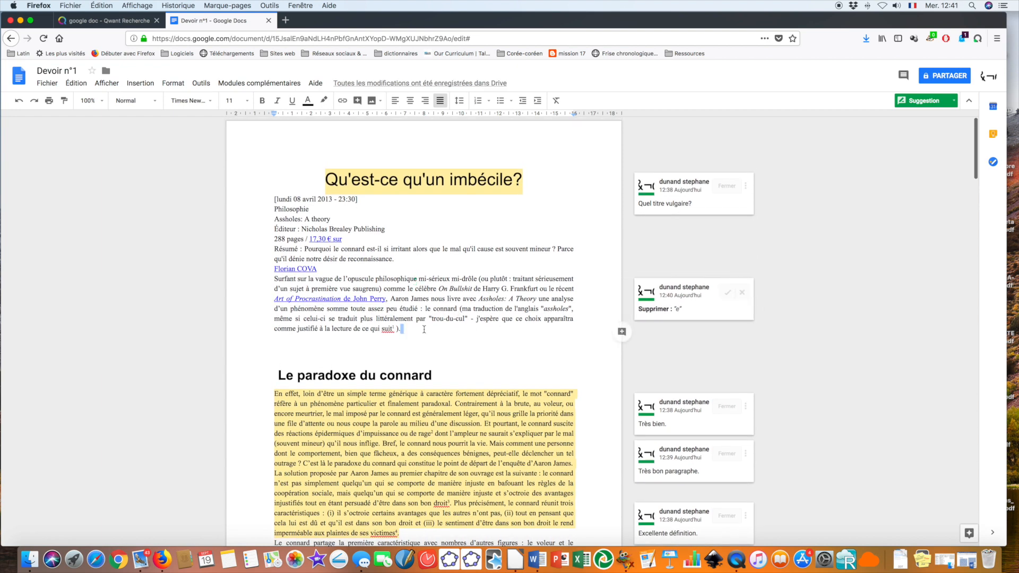
pyautogui.write('L')
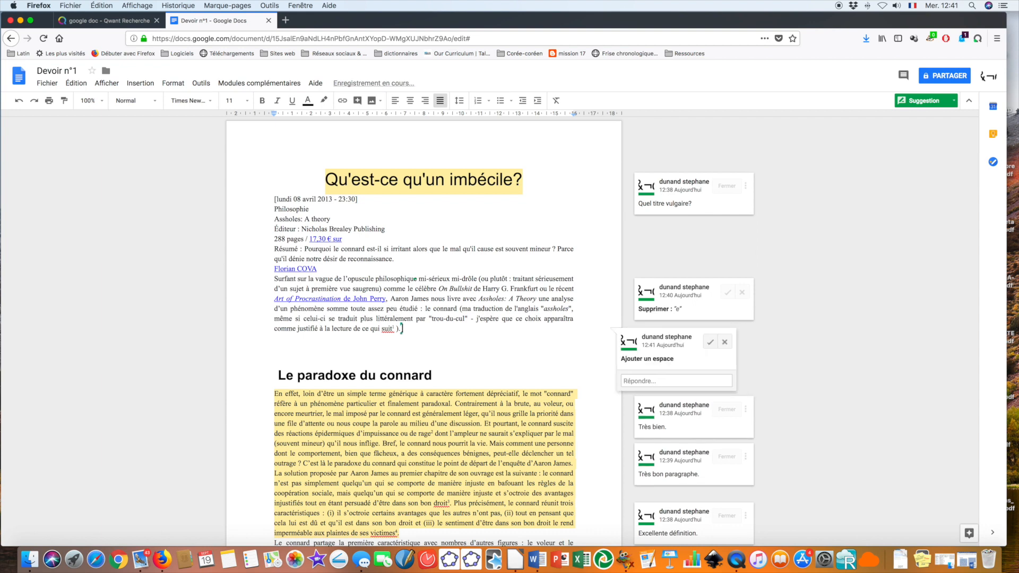
pyautogui.write("'auteur est très b")
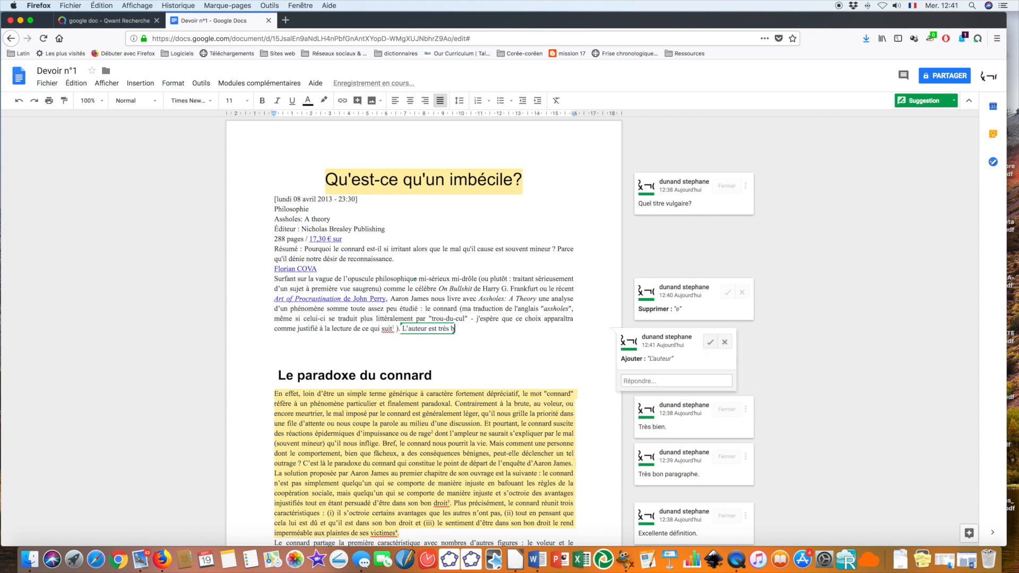
pyautogui.write('on.')
pyautogui.press('Return')
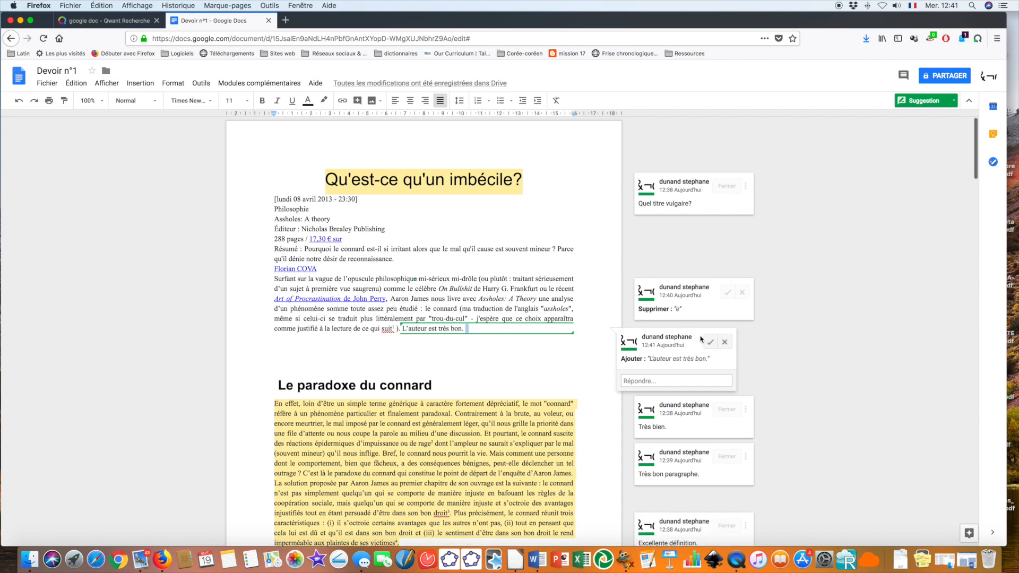
pyautogui.click(725, 343)
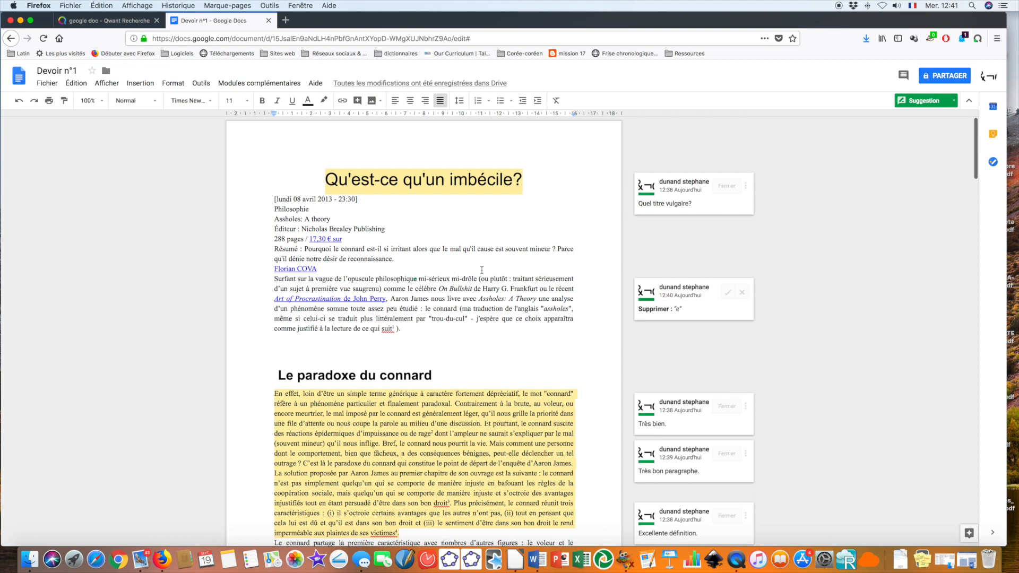
# Reject the suggested deletion of the "e" in "philosophique".
pyautogui.click(742, 292)
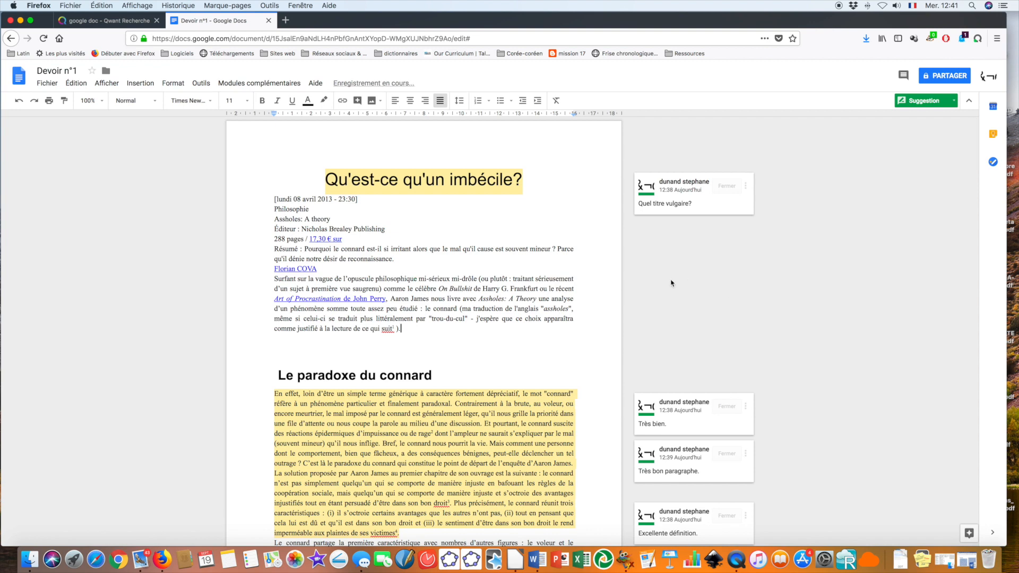
pyautogui.scroll(-4, 555, 294)
pyautogui.scroll(4, 555, 295)
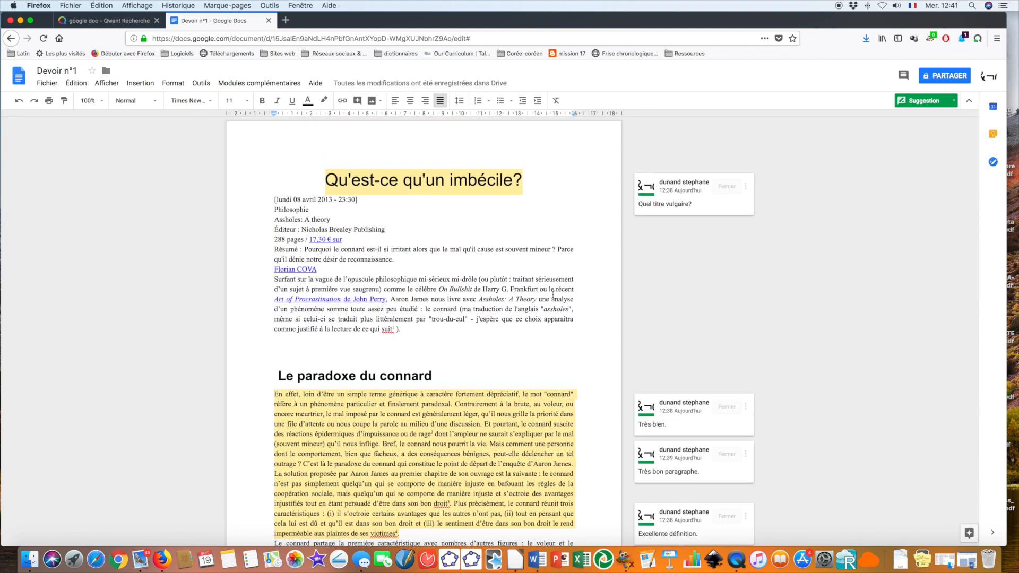
# Name the current version of the document "1" in the version history.
pyautogui.scroll(-15, 554, 291)
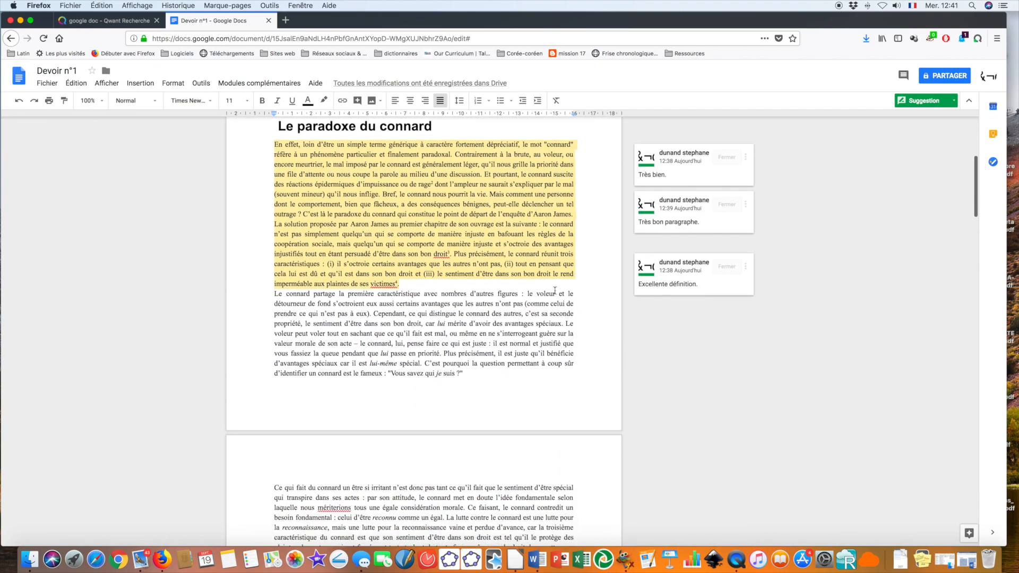
pyautogui.scroll(15, 555, 291)
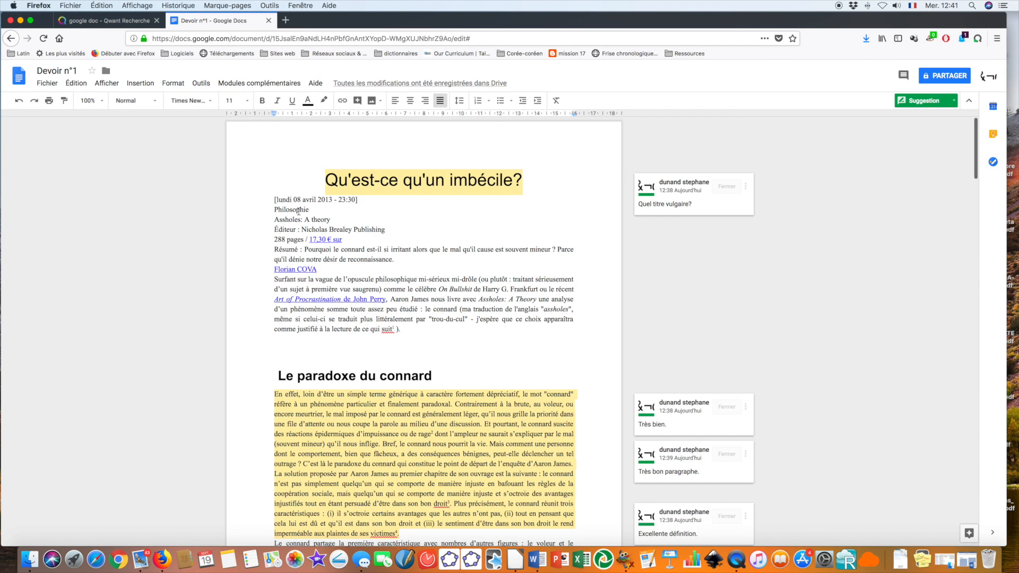
pyautogui.click(57, 88)
pyautogui.moveTo(124, 205)
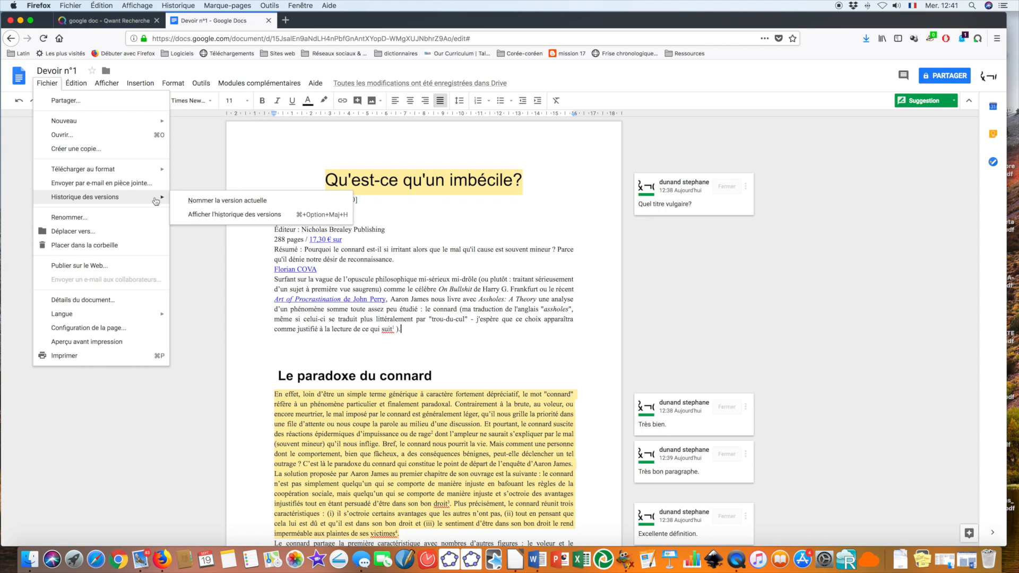
pyautogui.click(194, 201)
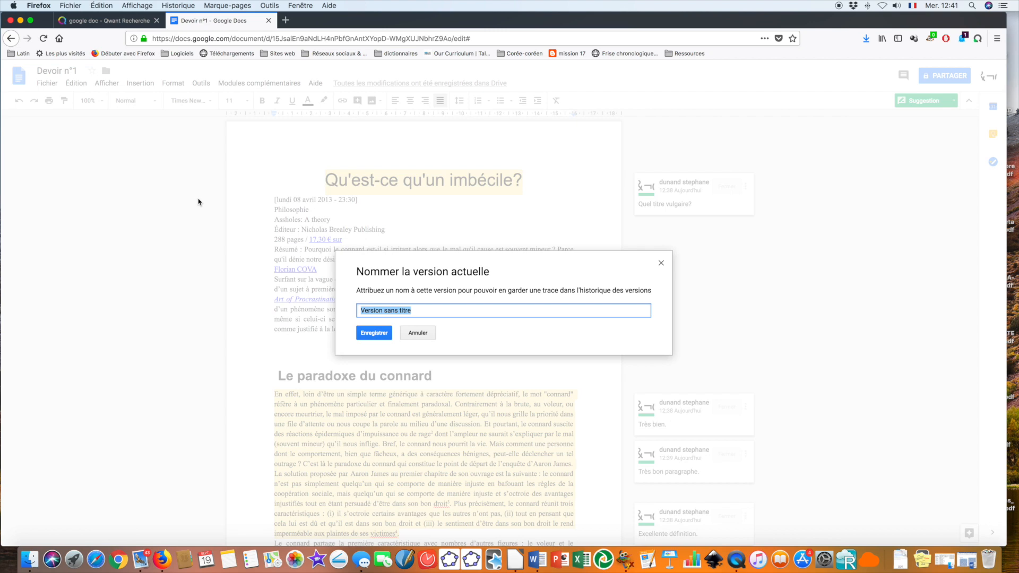
pyautogui.write('1')
pyautogui.click(372, 335)
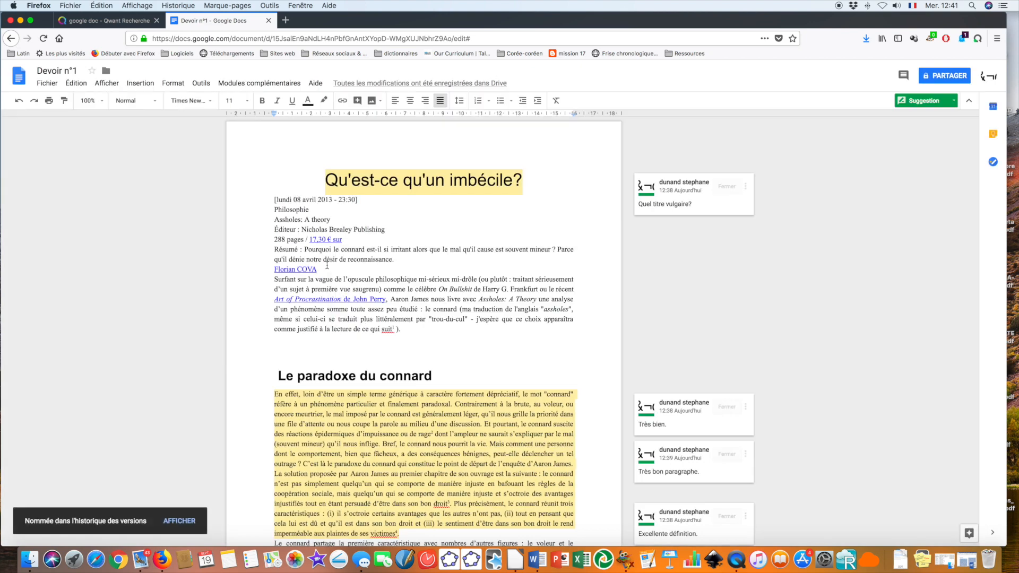
# Show the version history, view the 19 septembre à 12:27 version and version "1", and return to the document.
pyautogui.click(46, 85)
pyautogui.moveTo(78, 196)
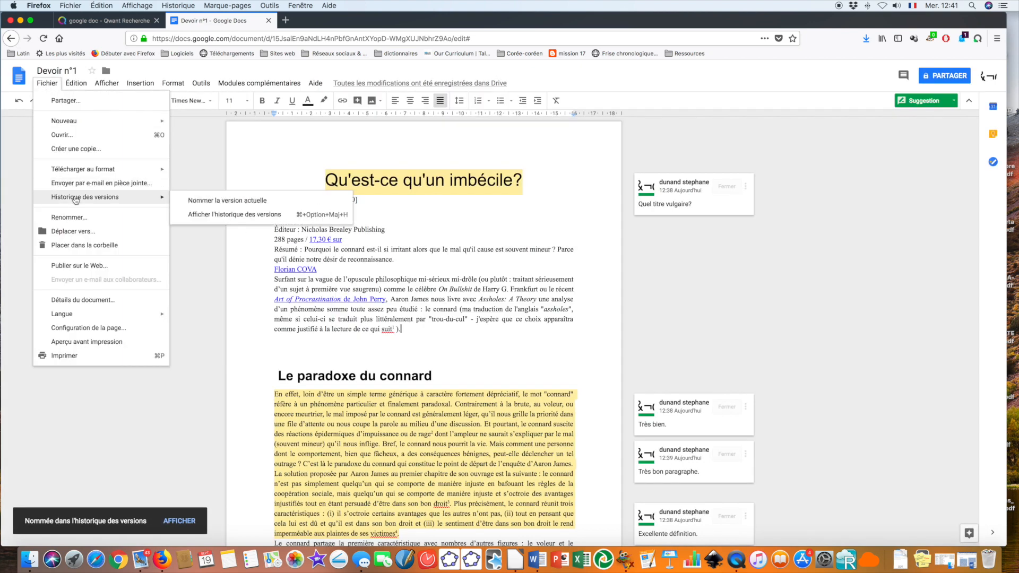
pyautogui.click(223, 215)
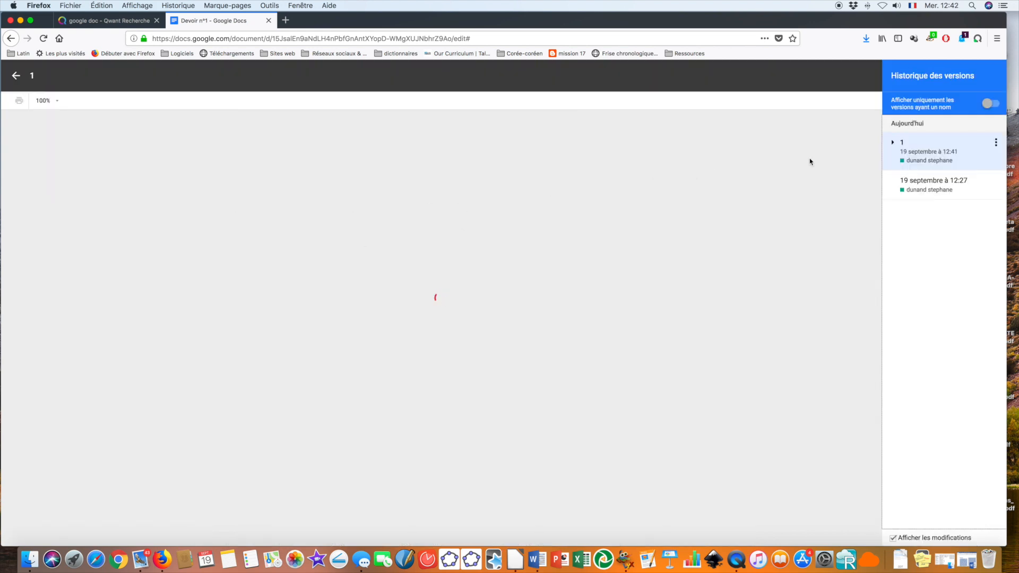
pyautogui.click(908, 183)
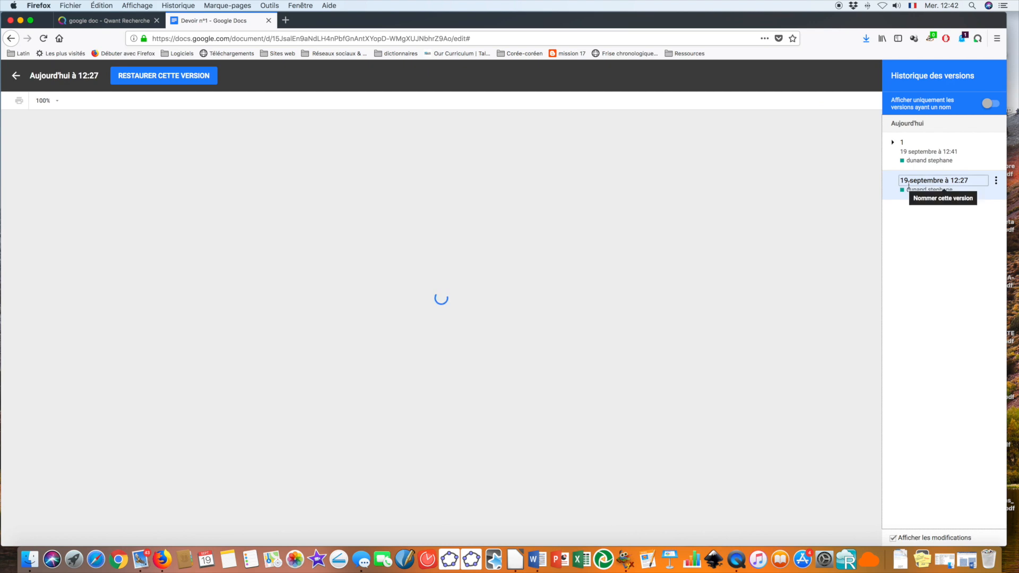
pyautogui.click(911, 160)
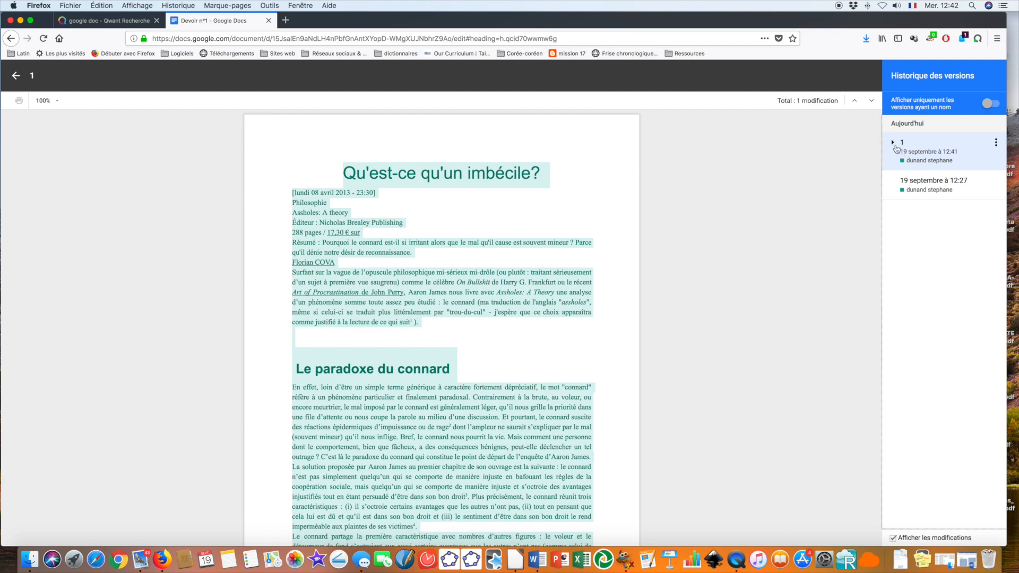
pyautogui.click(901, 143)
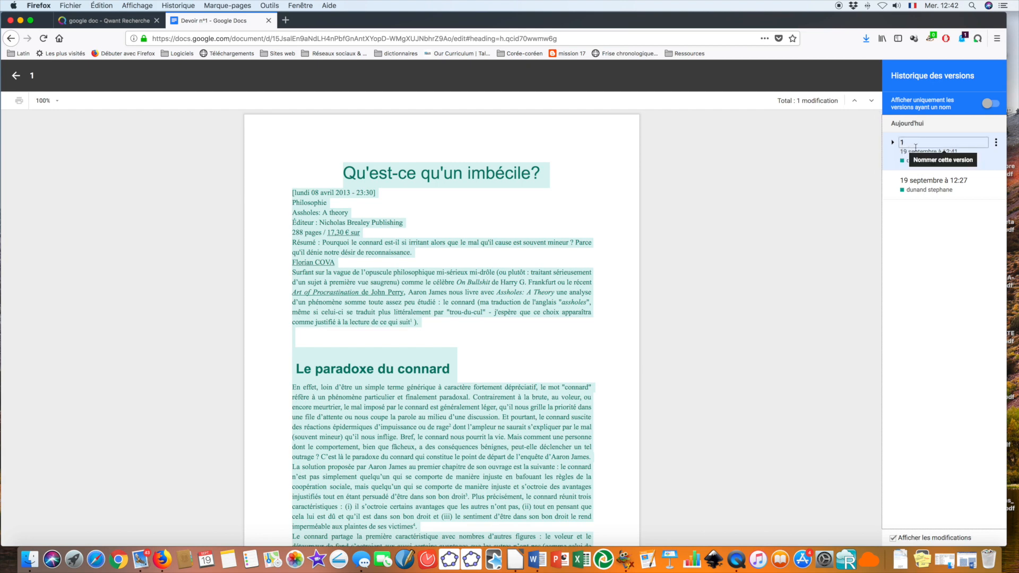
pyautogui.press('Return')
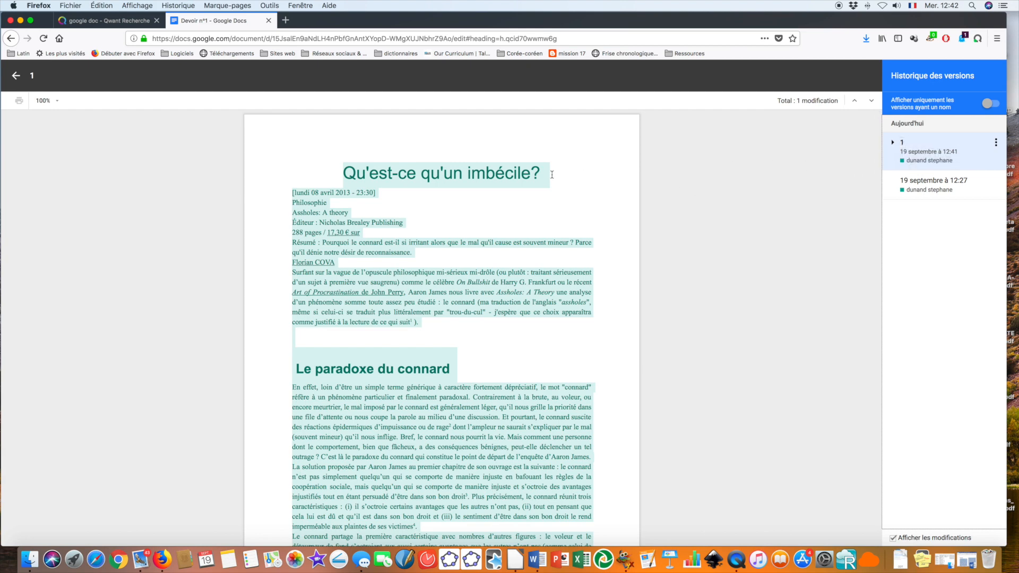
pyautogui.click(17, 77)
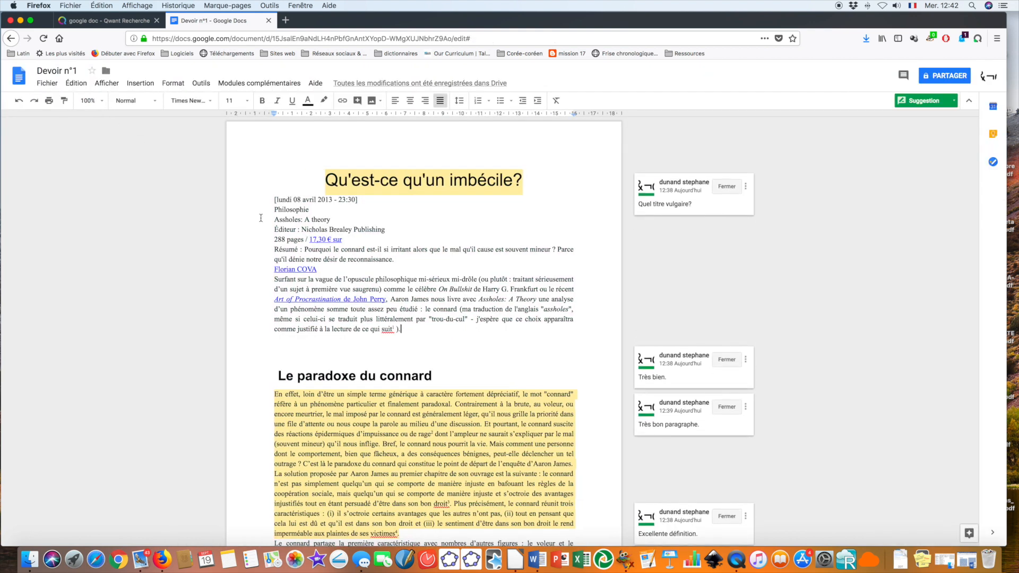
# Suggest replacing "imbécile" with "connard" in the document title and accept the suggestion.
pyautogui.scroll(-1, 360, 231)
pyautogui.moveTo(450, 181); pyautogui.dragTo(503, 180)
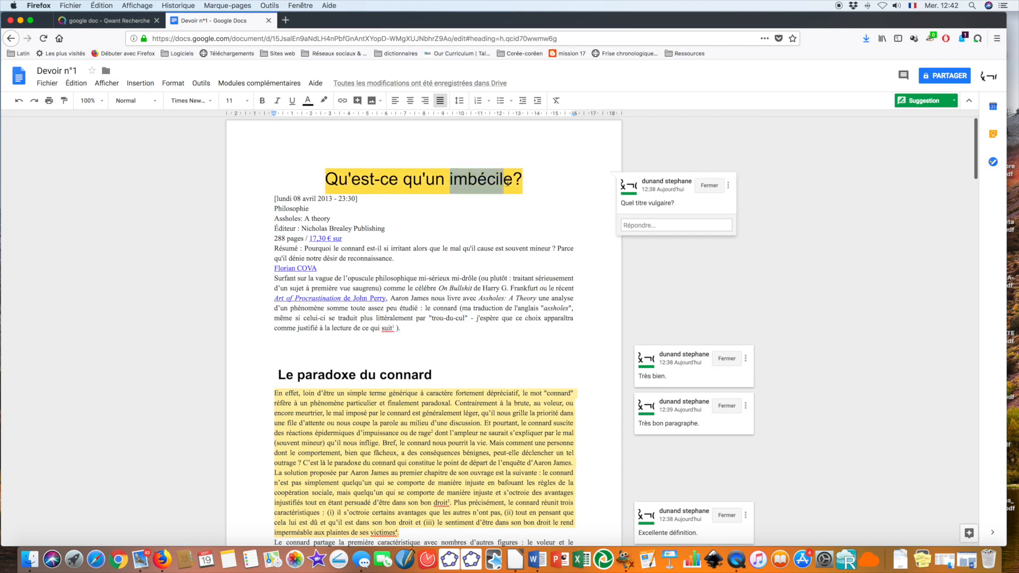
pyautogui.moveTo(514, 178); pyautogui.dragTo(449, 180)
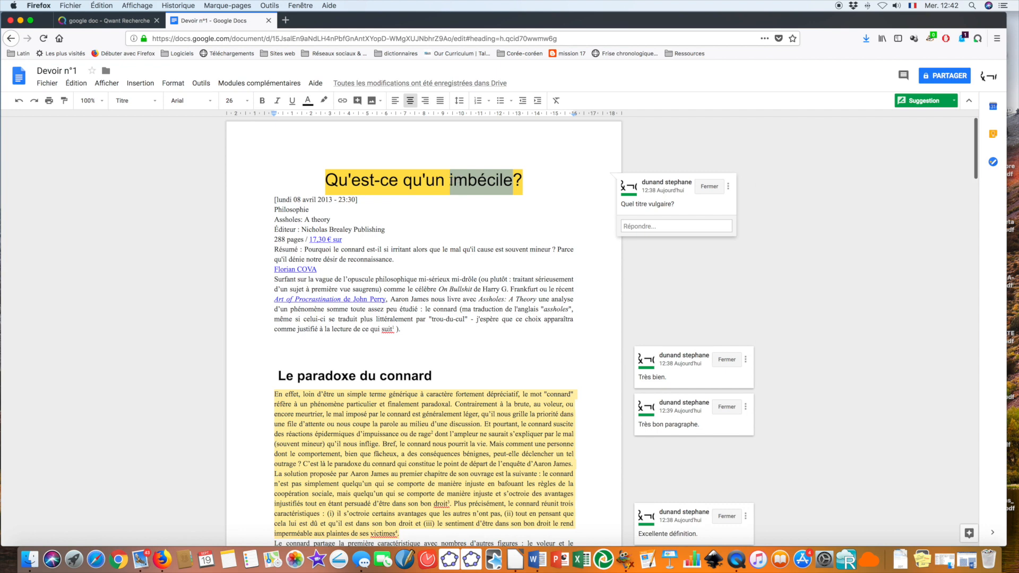
pyautogui.write('connard')
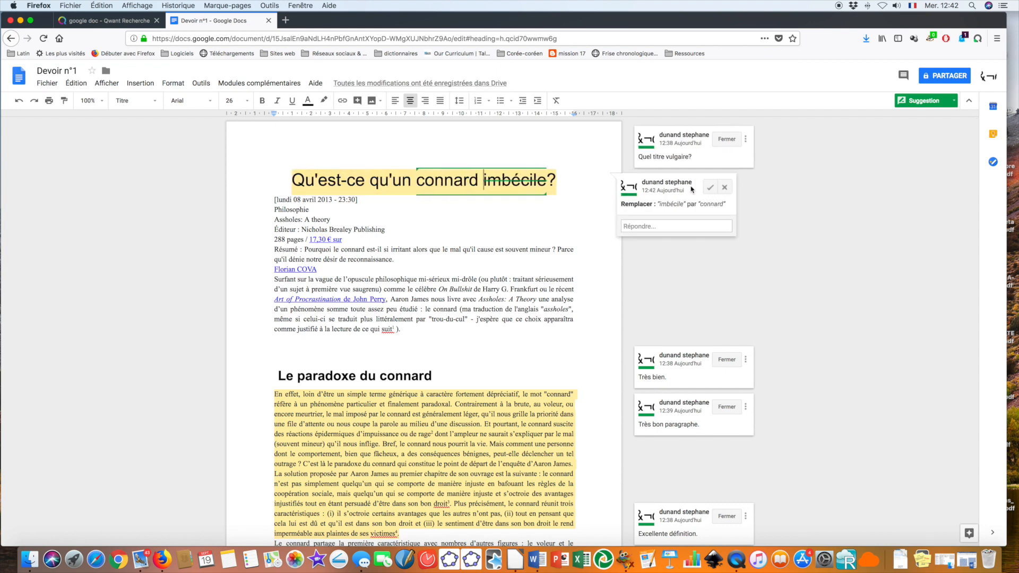
pyautogui.click(710, 187)
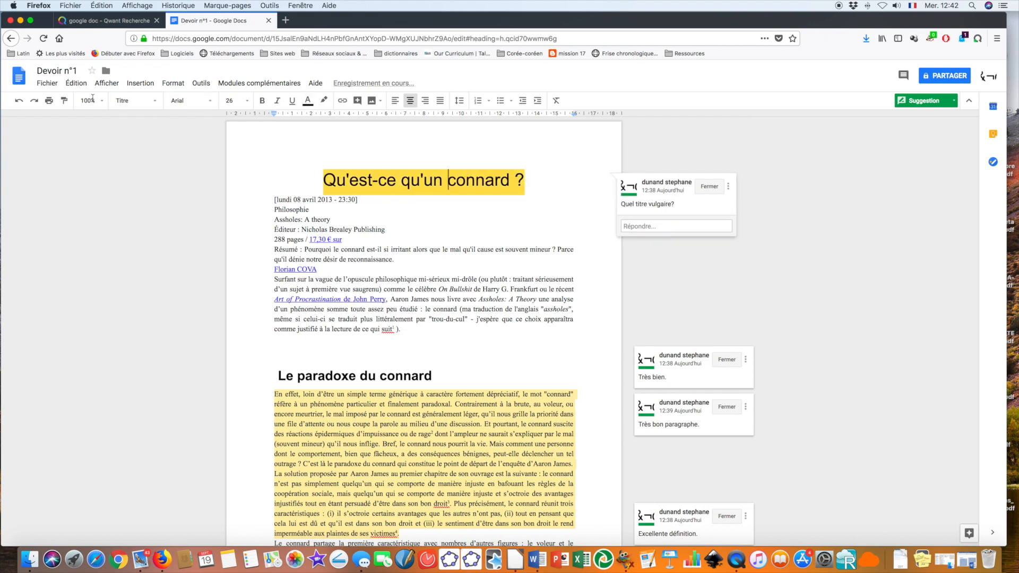
# Save the current state of the document as a named version called "2".
pyautogui.click(46, 84)
pyautogui.moveTo(99, 200)
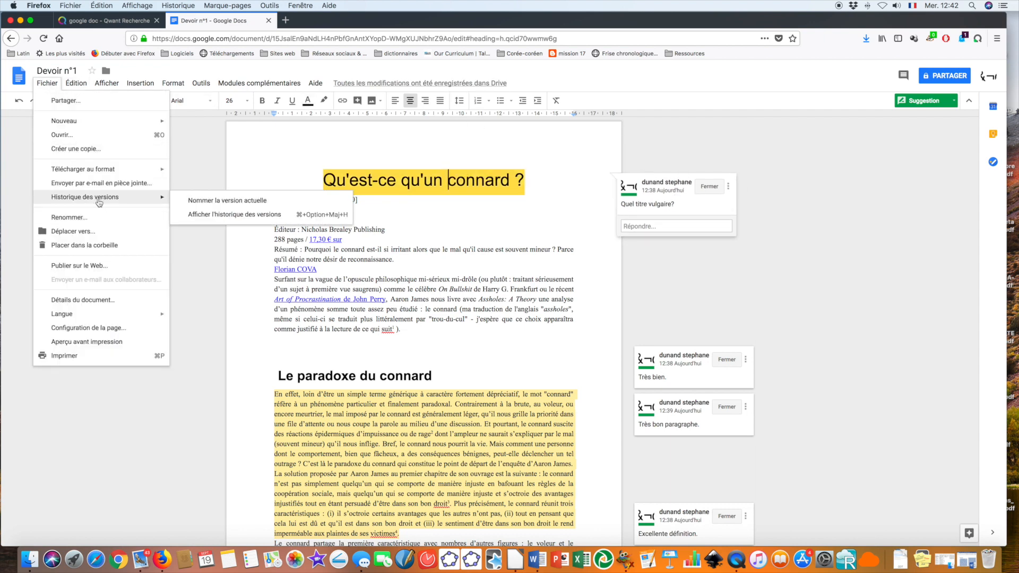
pyautogui.click(198, 200)
pyautogui.write('2')
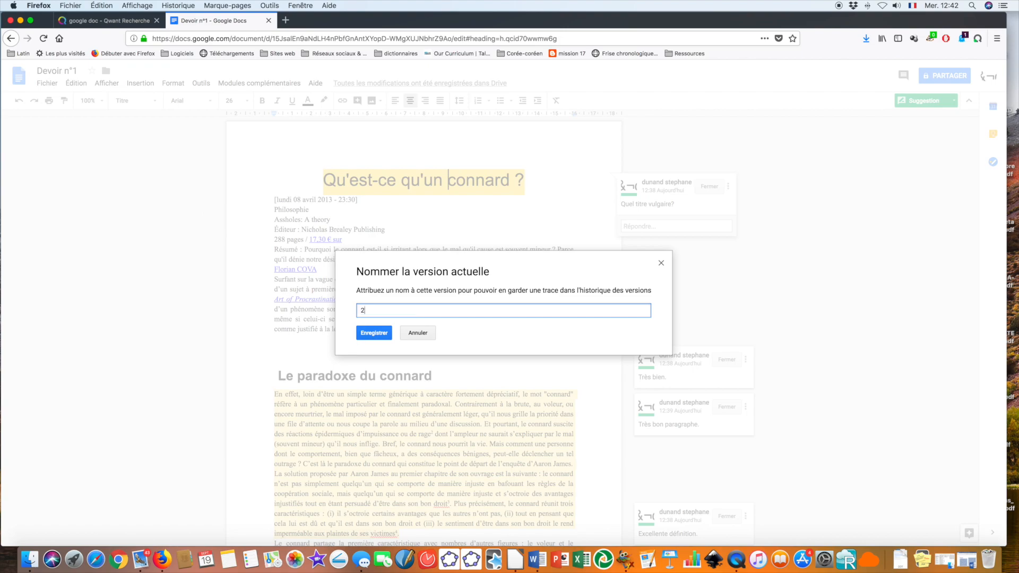
pyautogui.click(364, 333)
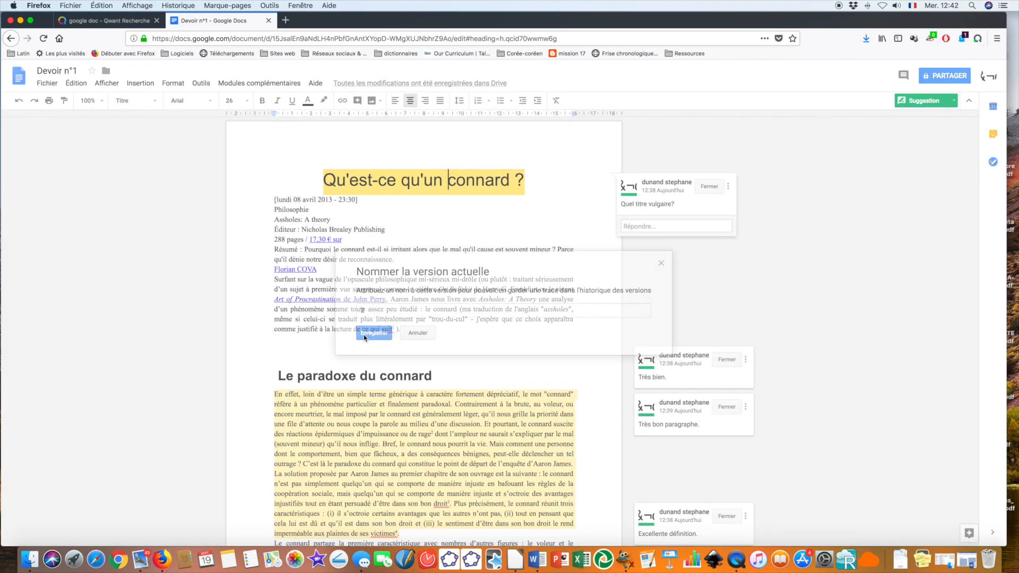
pyautogui.hotkey('ctrl', 'Up')
pyautogui.click(110, 99)
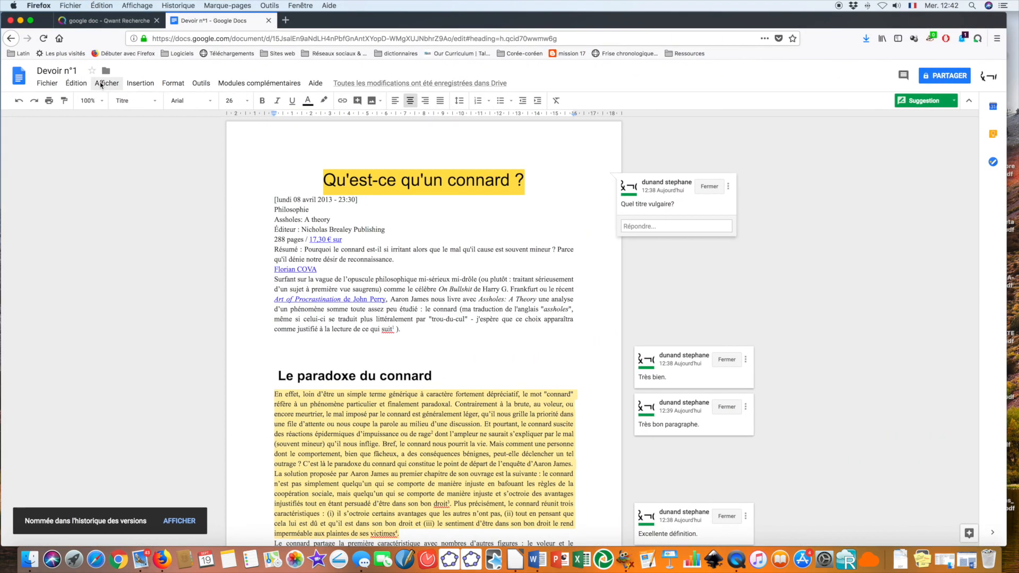
# Compare versions "2" and "1" in the version history, examining the title change, and return to the document.
pyautogui.click(47, 83)
pyautogui.moveTo(133, 200)
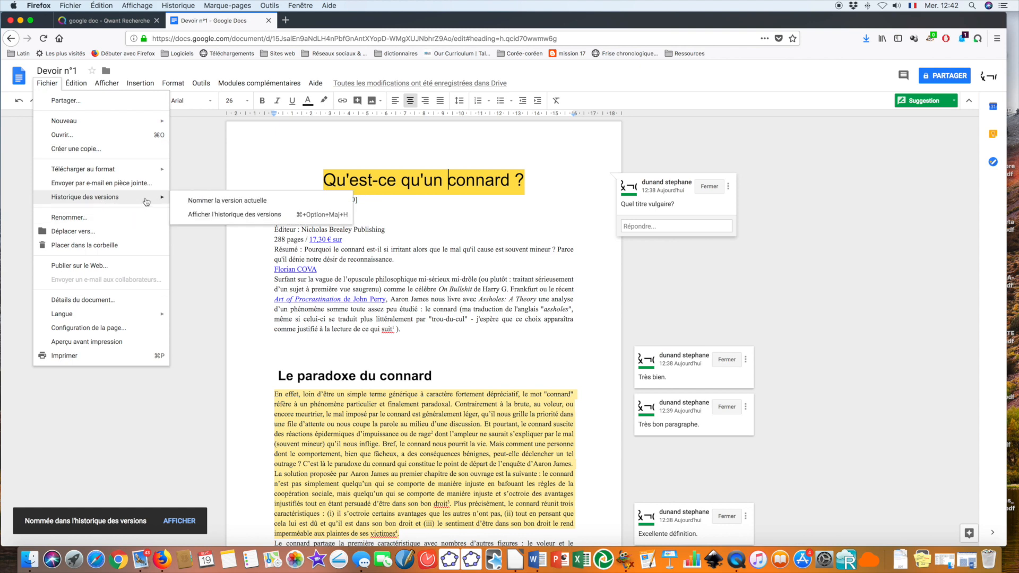
pyautogui.click(210, 216)
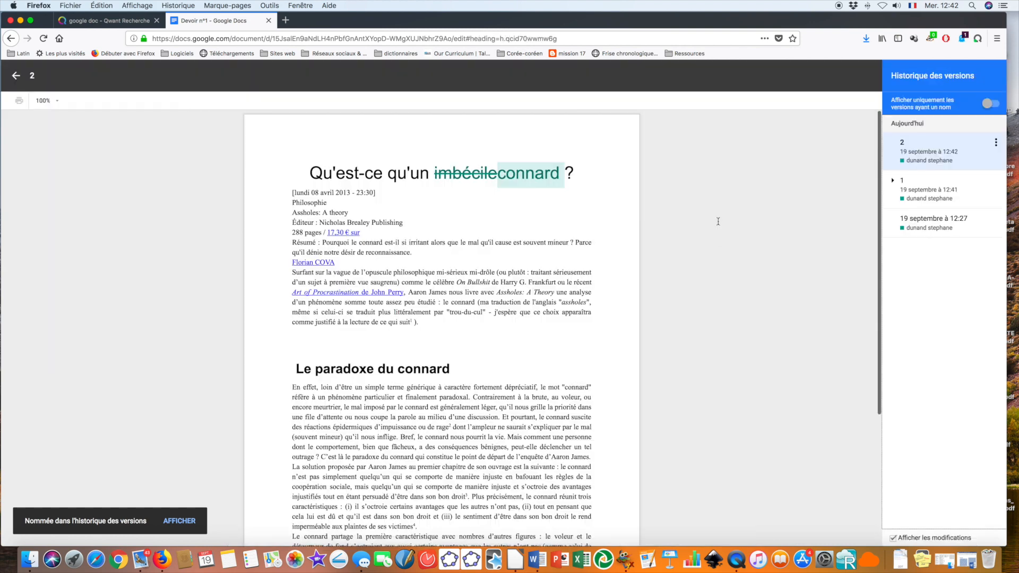
pyautogui.click(908, 195)
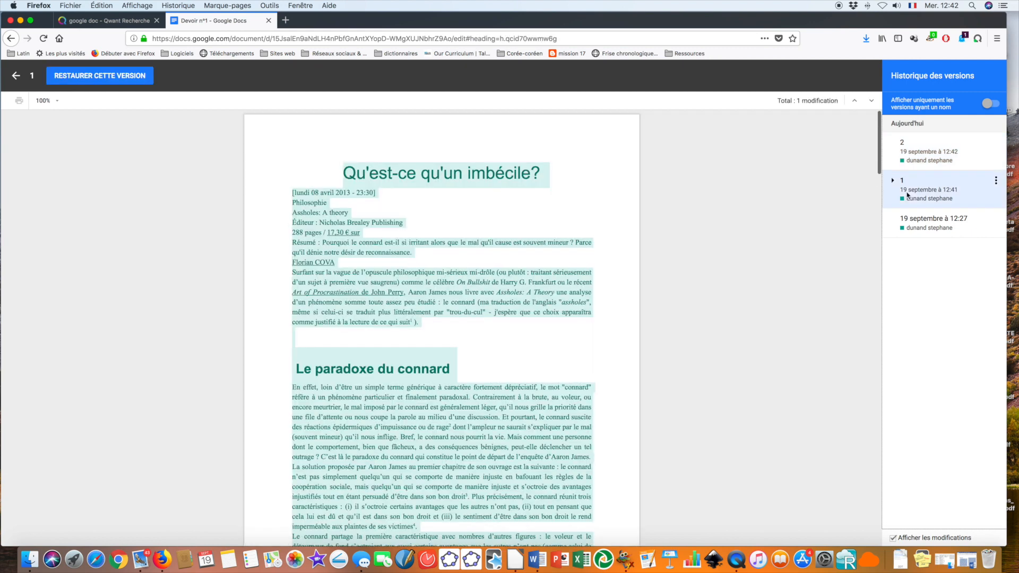
pyautogui.click(909, 159)
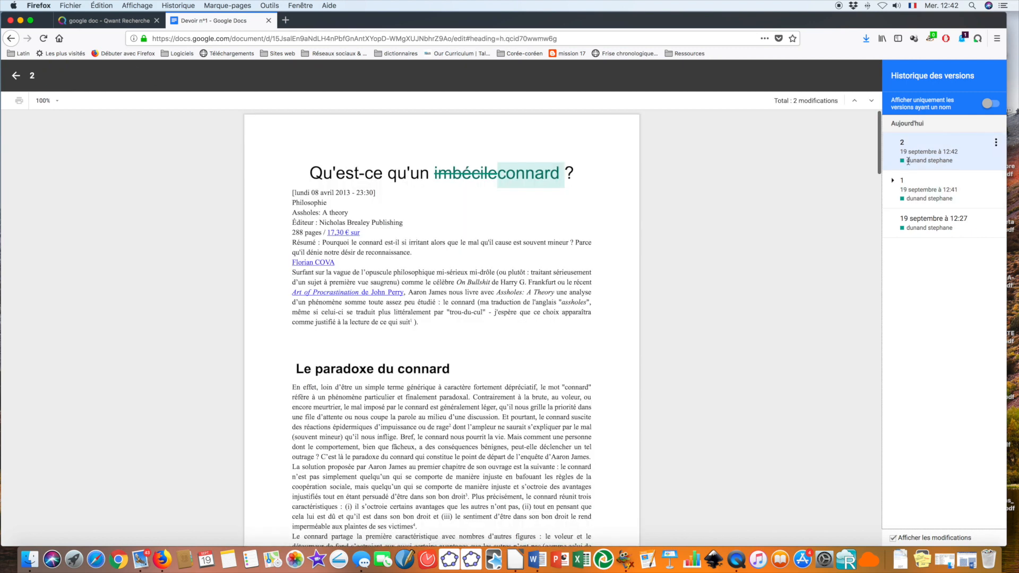
pyautogui.click(913, 181)
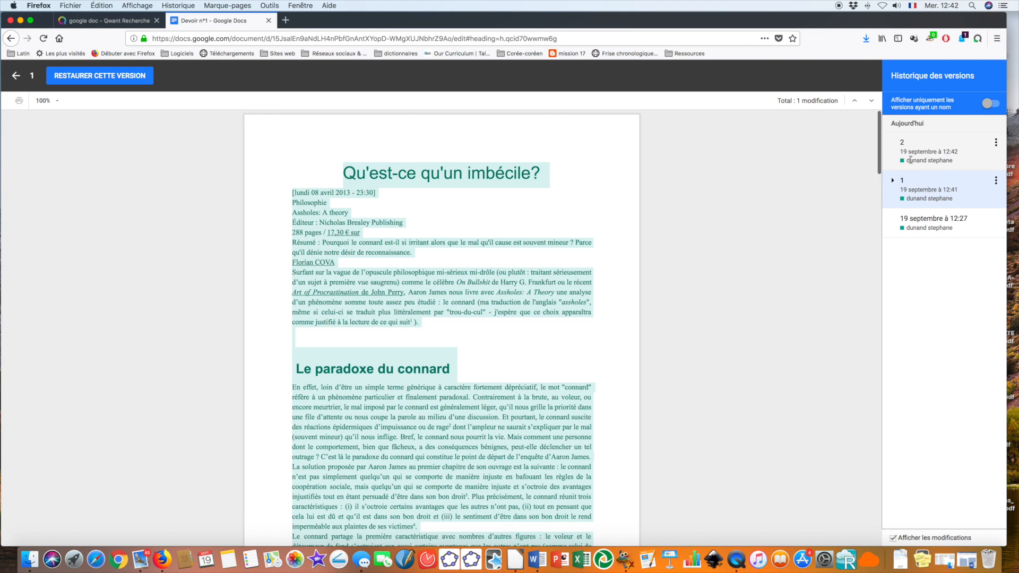
pyautogui.click(910, 159)
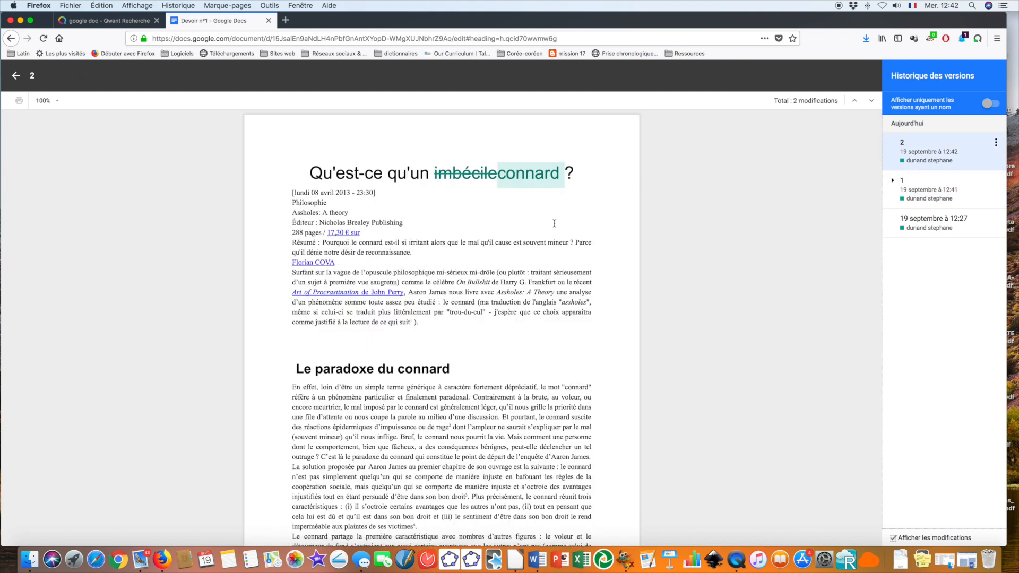
pyautogui.scroll(-1, 714, 229)
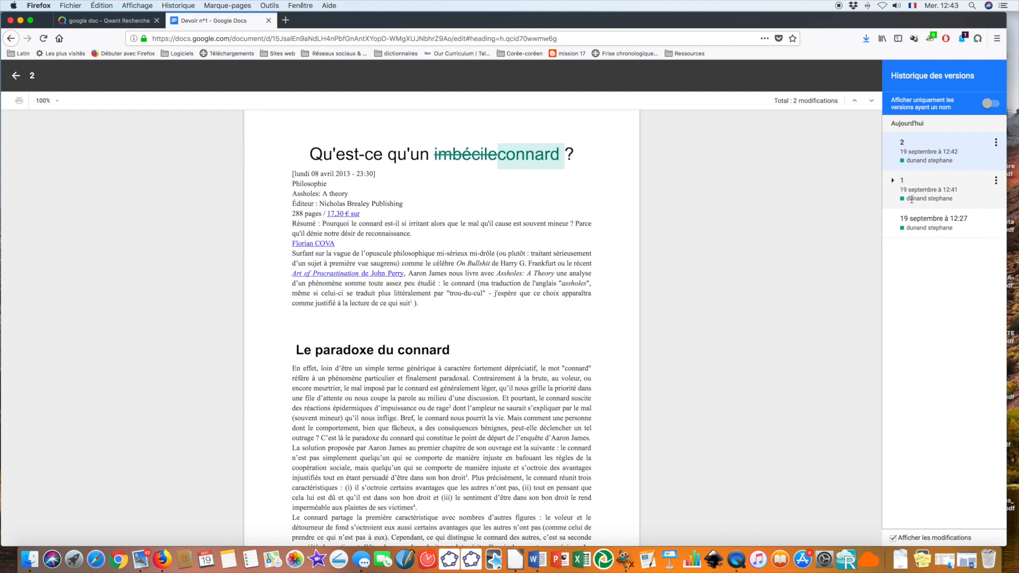
pyautogui.click(911, 201)
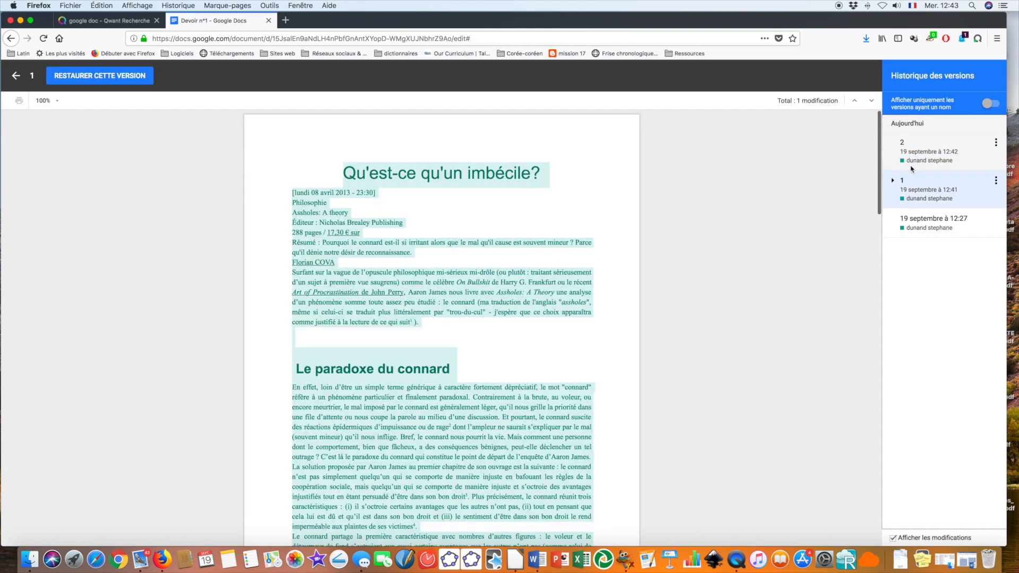
pyautogui.click(916, 161)
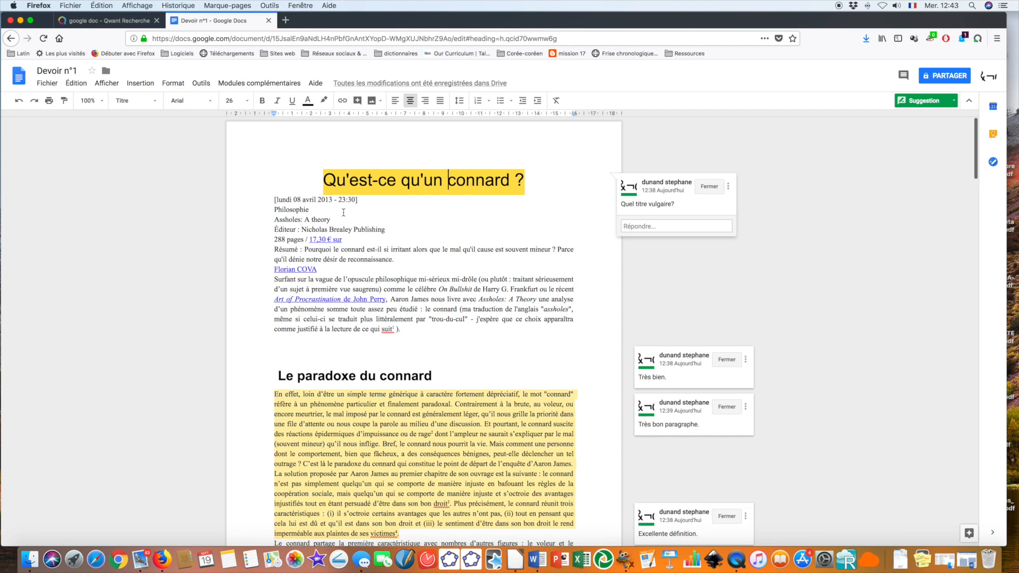
pyautogui.scroll(-10, 344, 212)
pyautogui.scroll(-6, 342, 213)
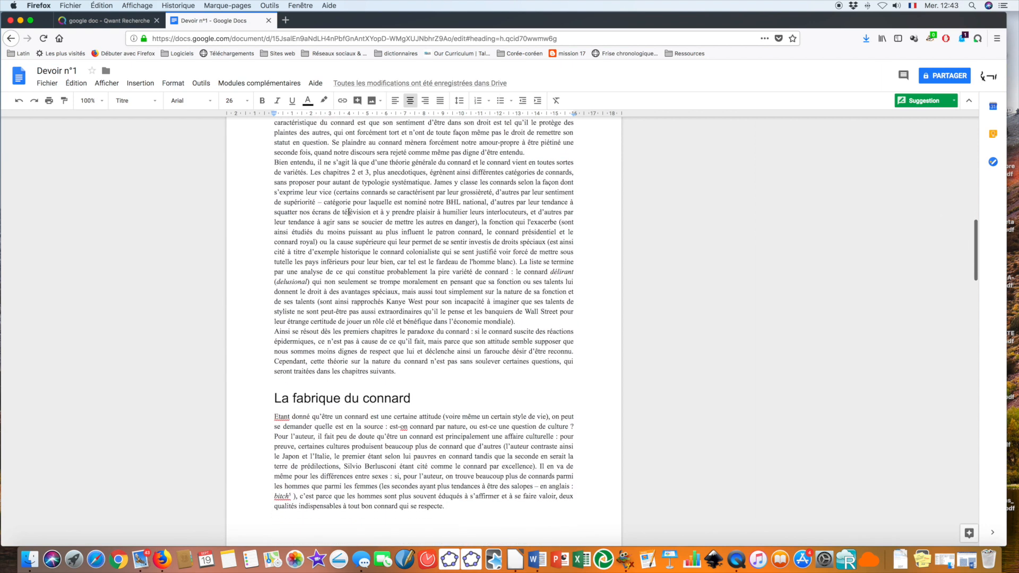